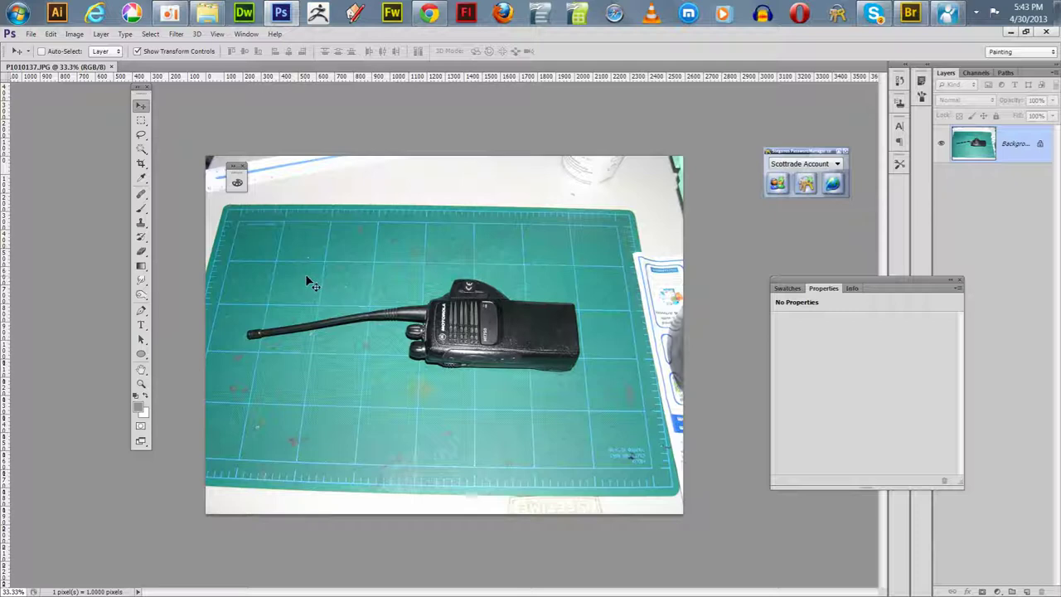
Collapse the floating Properties panel and duplicate the Background layer.
click(950, 279)
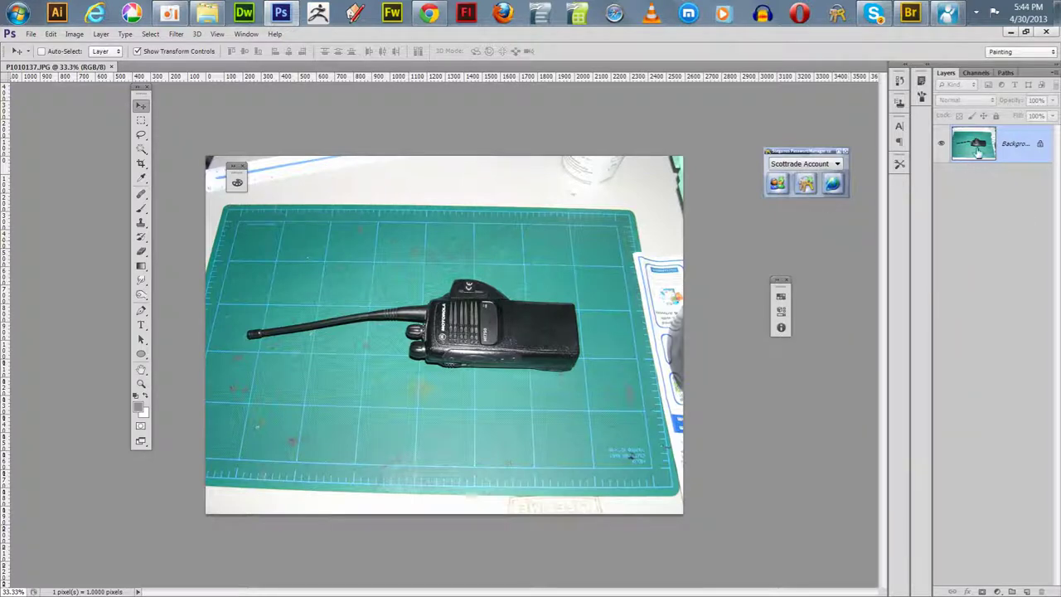
drag(977, 151, 1029, 578)
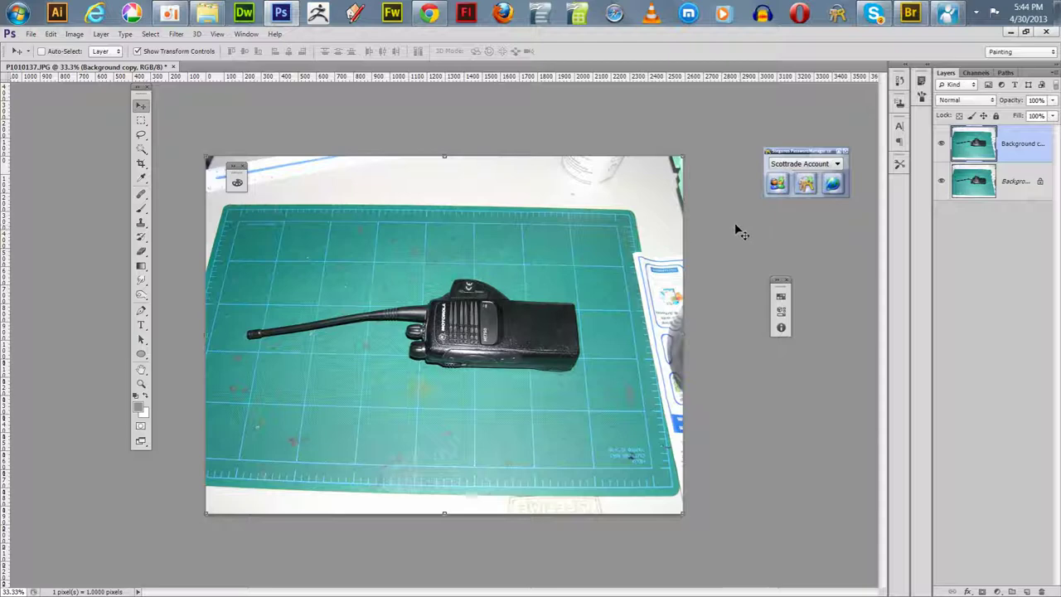
Save the document to the Desktop as a layered Photoshop file named Radio, with Maximize Compatibility on.
click(30, 35)
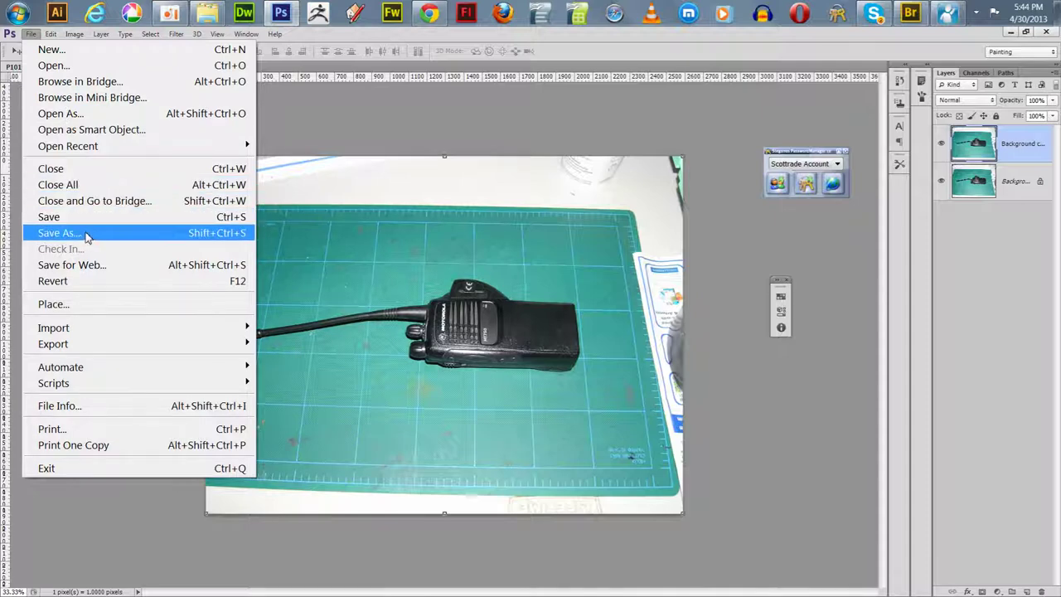
click(60, 232)
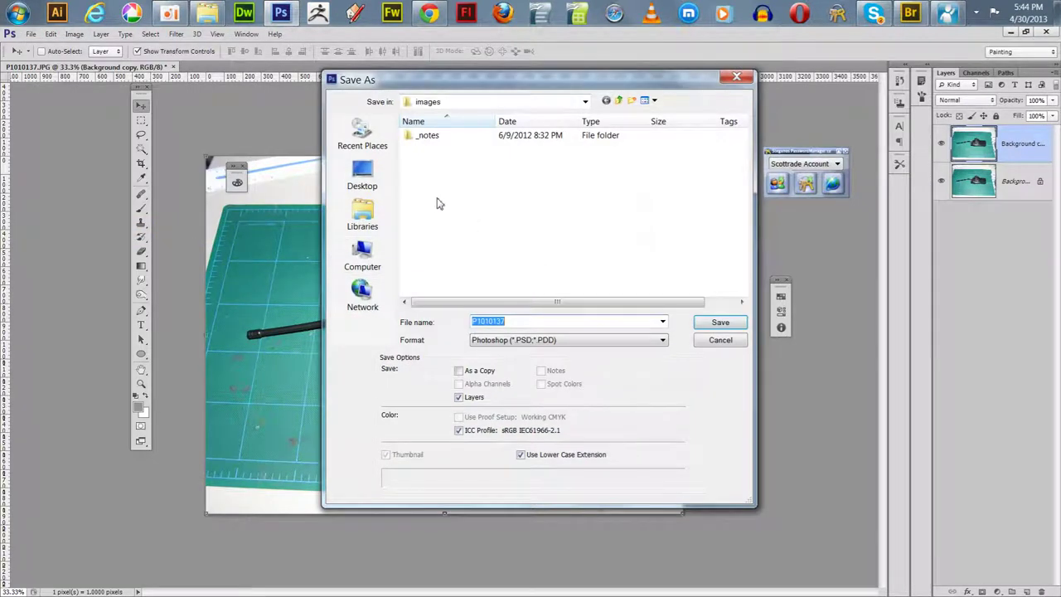
click(362, 174)
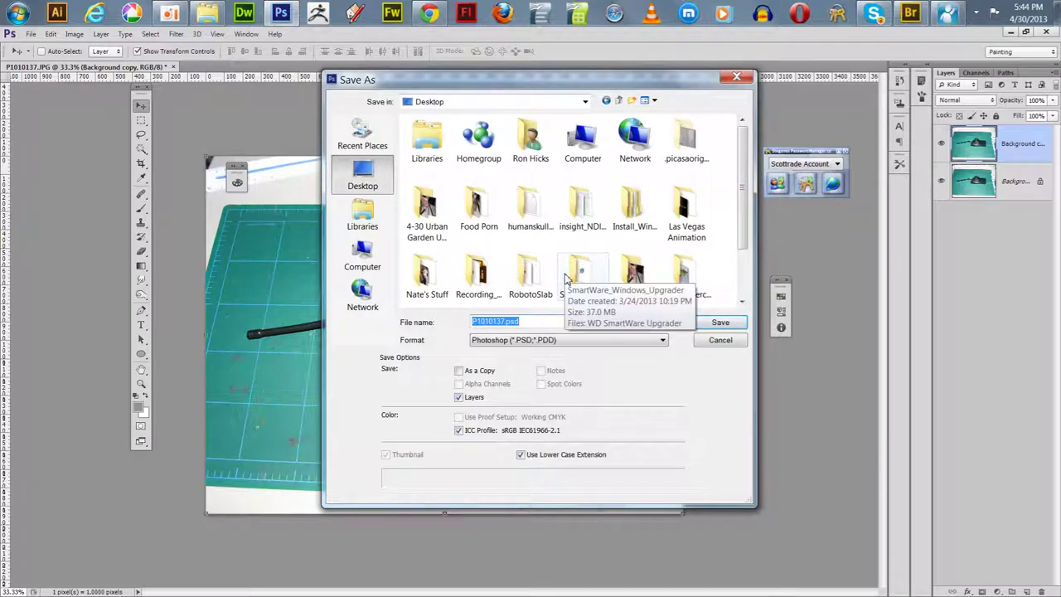
text(Radio)
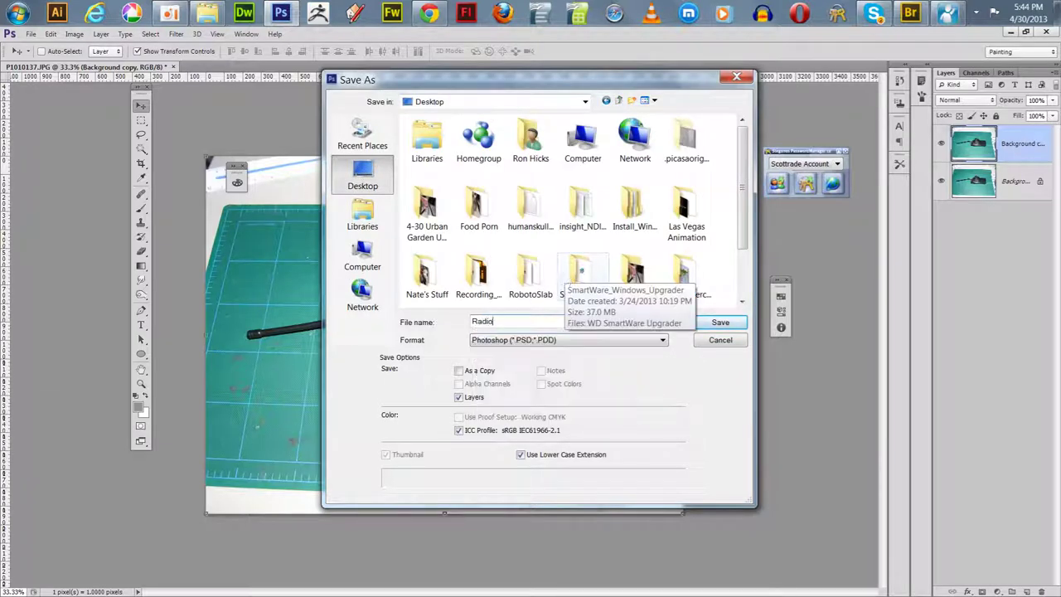
key(Return)
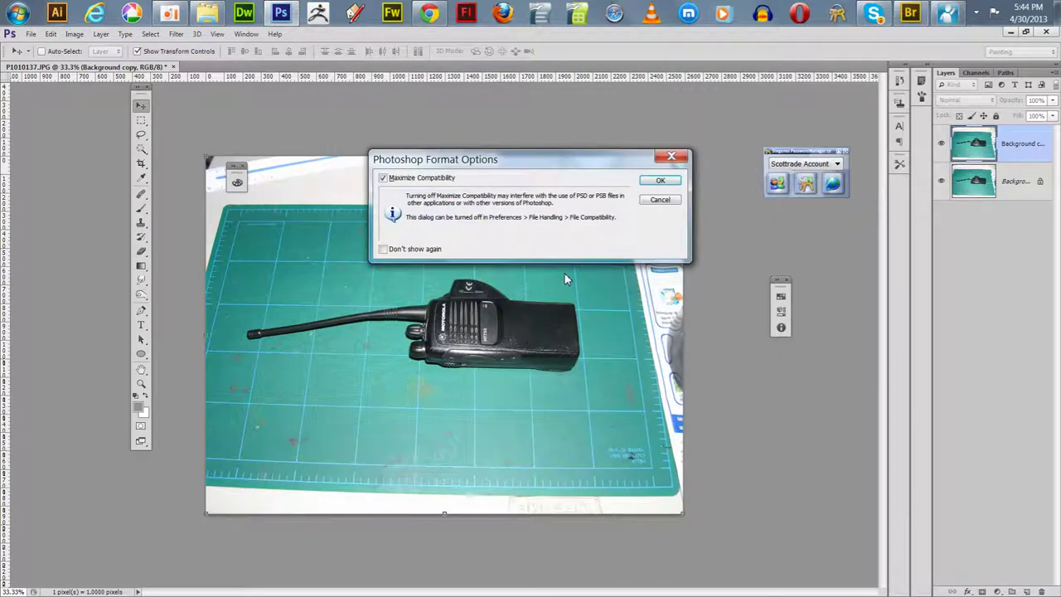
click(655, 181)
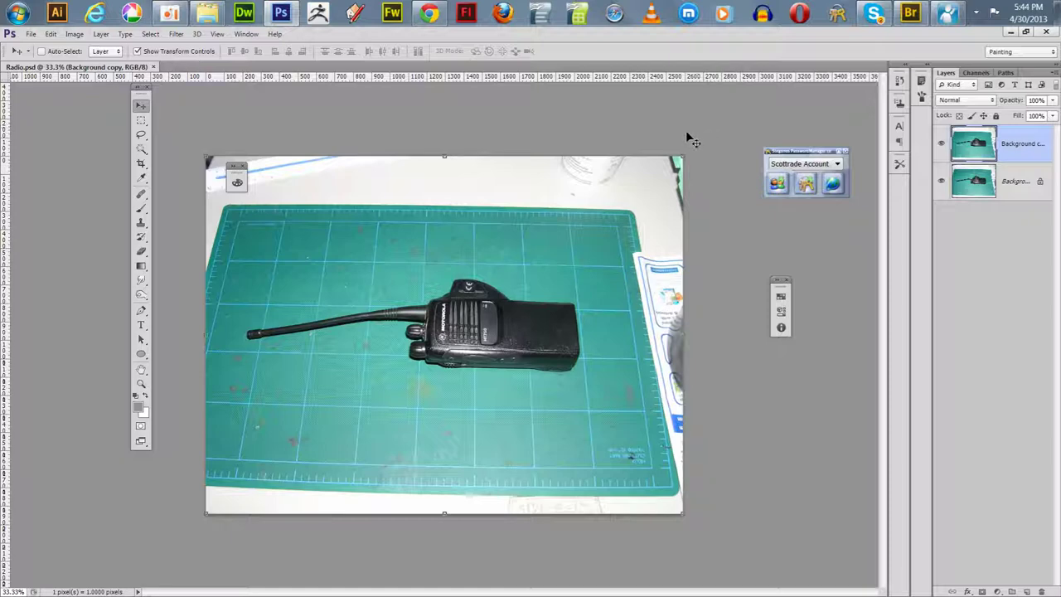
Rotate the canvas view to 89° so the radio stands upright, with its lower body enlarged for tracing.
click(142, 313)
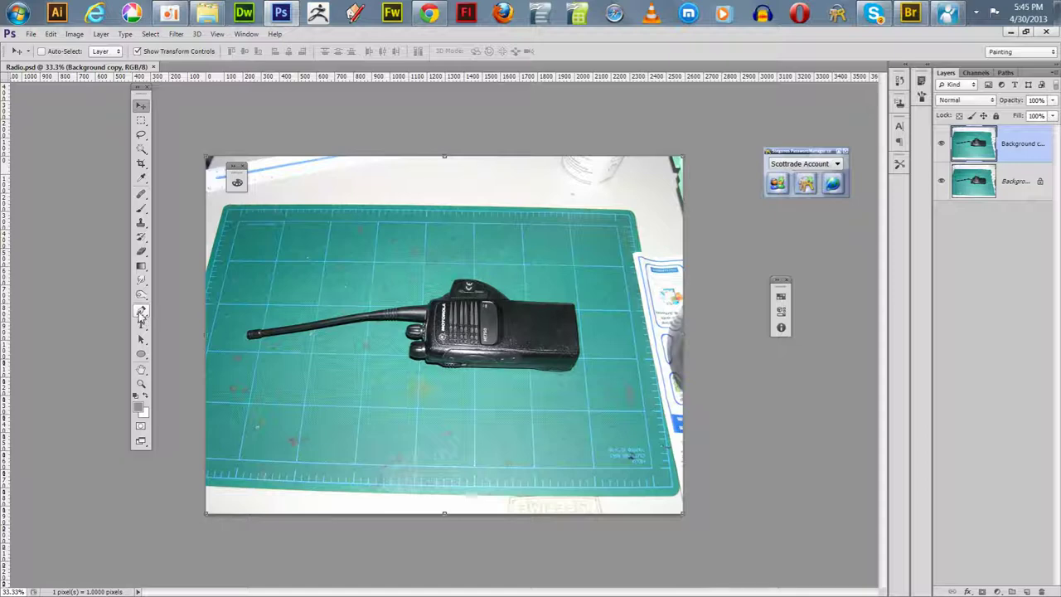
click(141, 313)
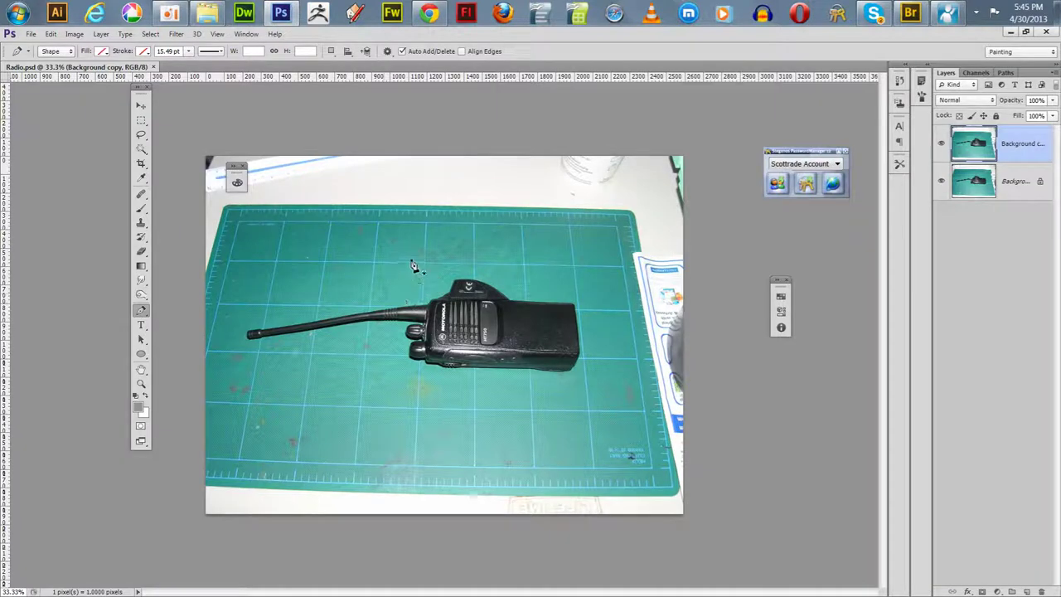
key(z)
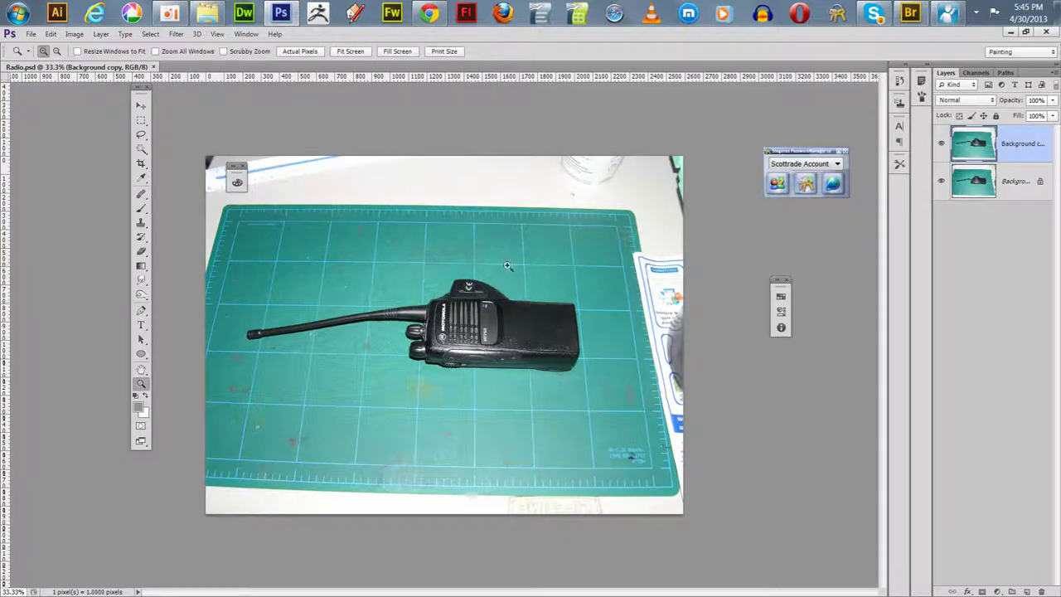
drag(507, 265, 630, 412)
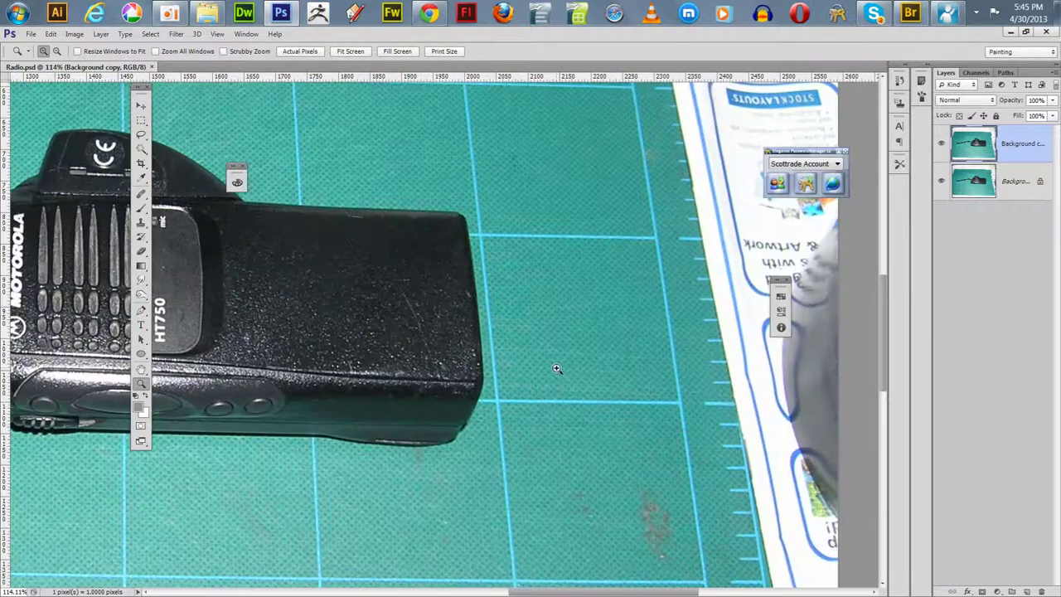
key(r)
drag(345, 225, 599, 230)
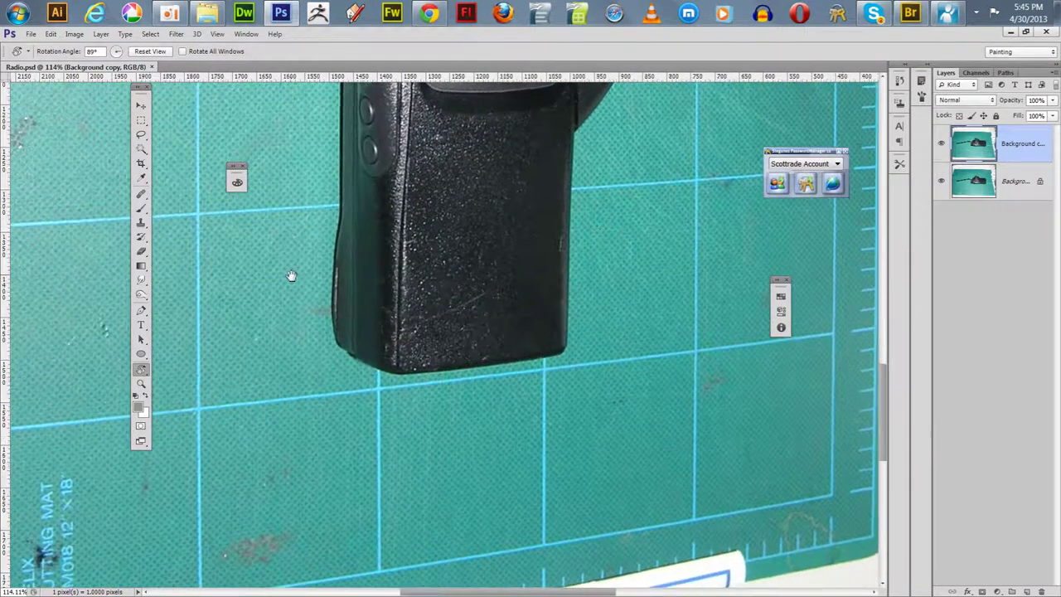
drag(269, 265, 337, 362)
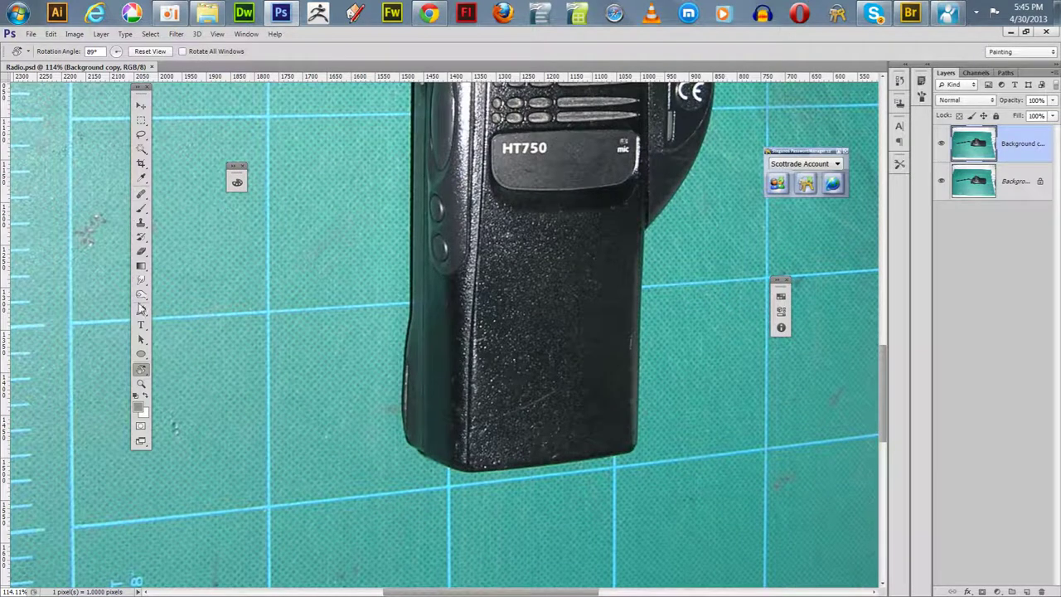
Start a Pen tool outline in Shape mode at the bulge on the radio's left edge and trace down around the lower-left corner.
click(141, 310)
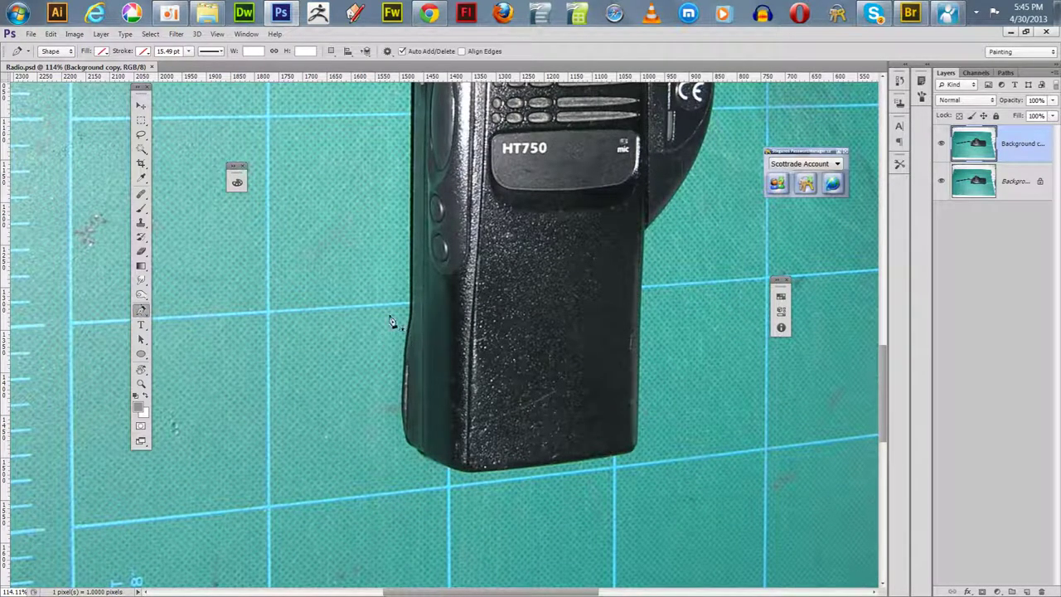
click(414, 326)
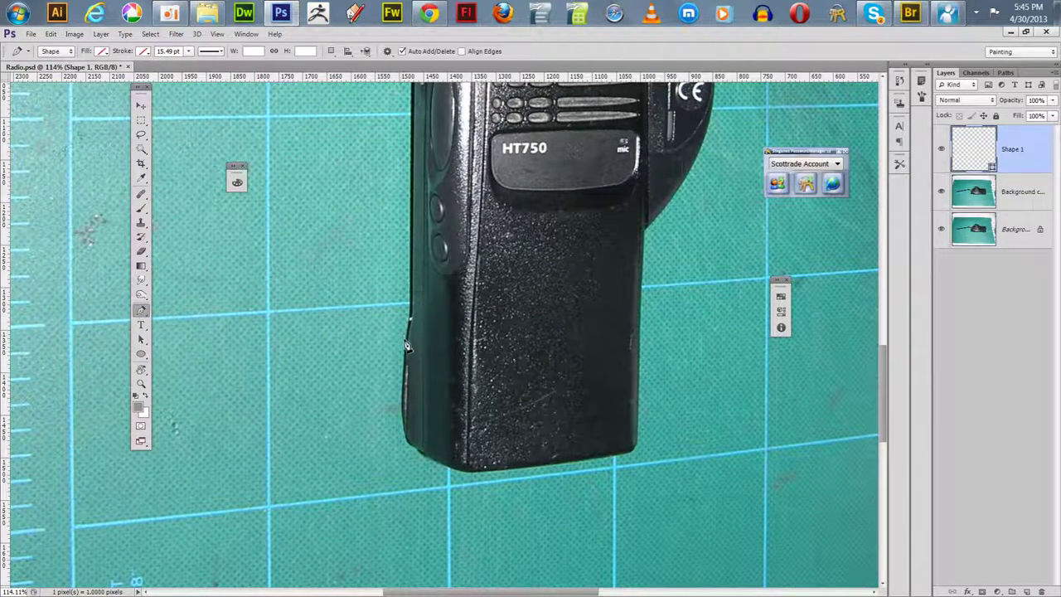
click(408, 352)
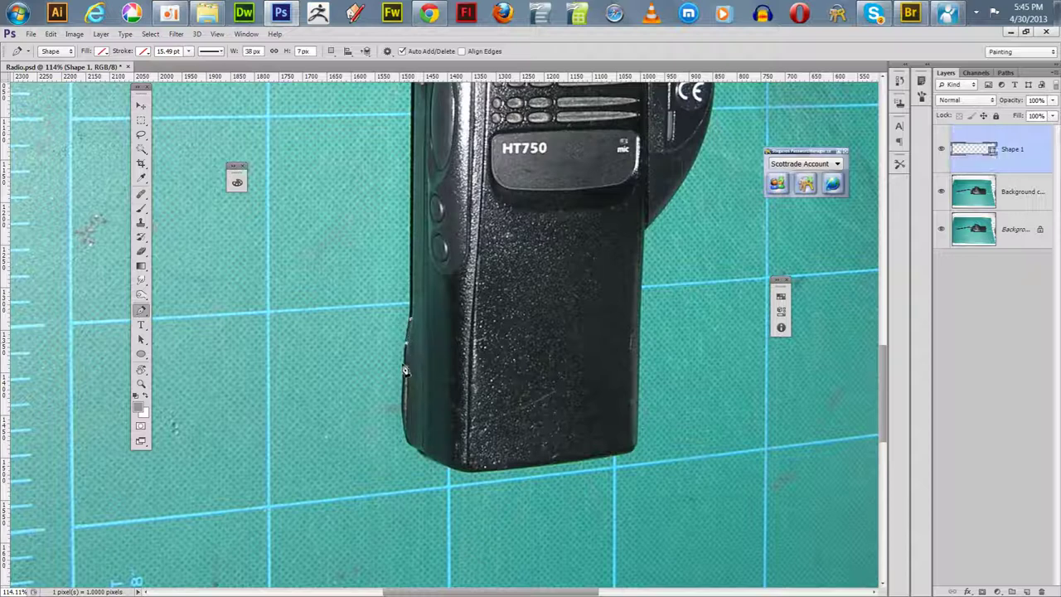
click(402, 383)
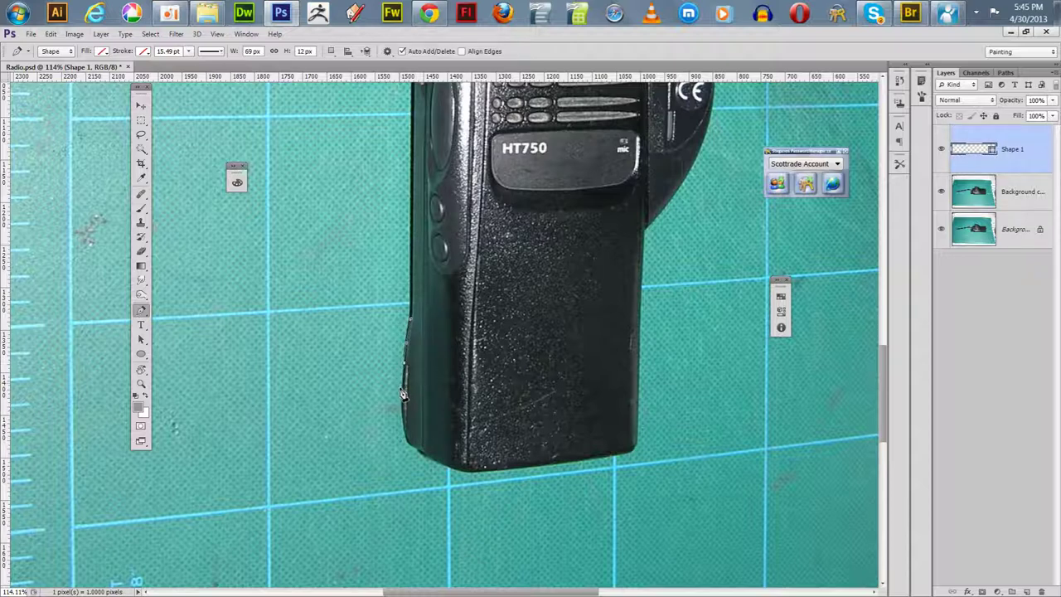
click(402, 403)
click(405, 432)
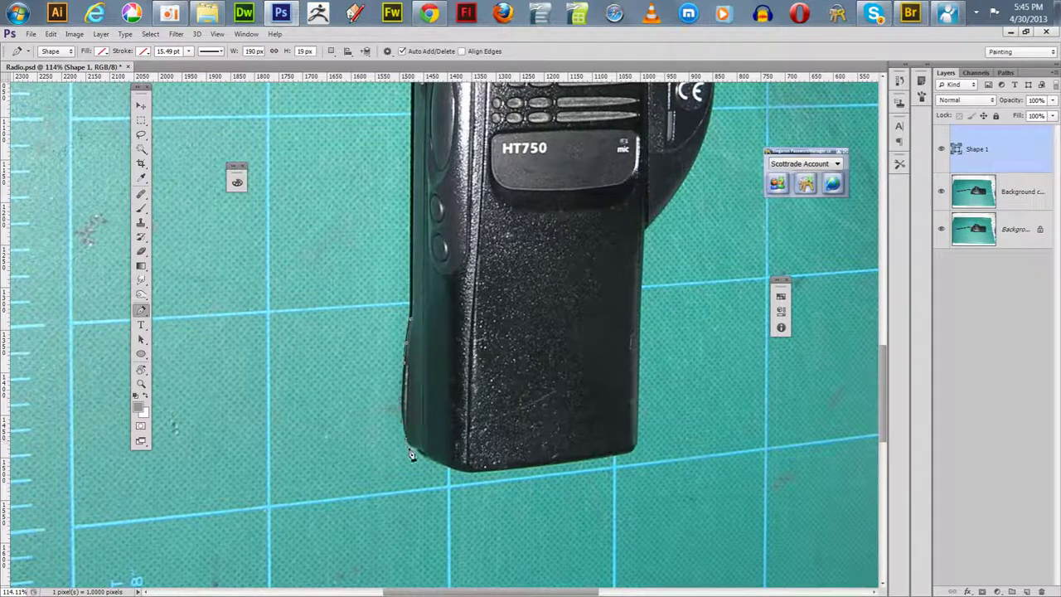
click(418, 450)
click(423, 458)
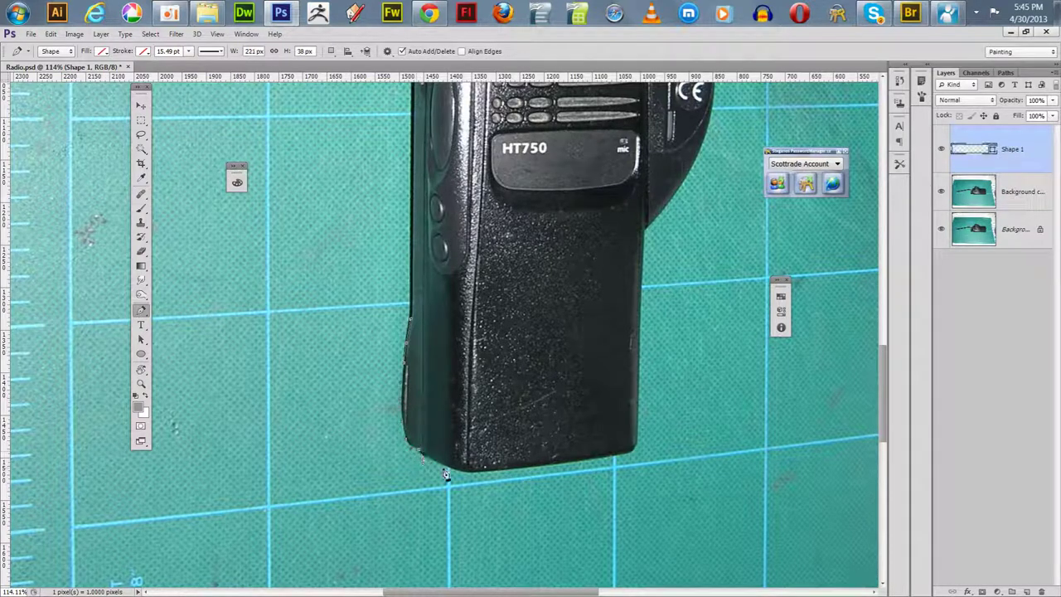
Continue the pen outline along the radio's bottom edge, with anchor points mid-edge and at the lower-right corner.
drag(446, 474, 537, 486)
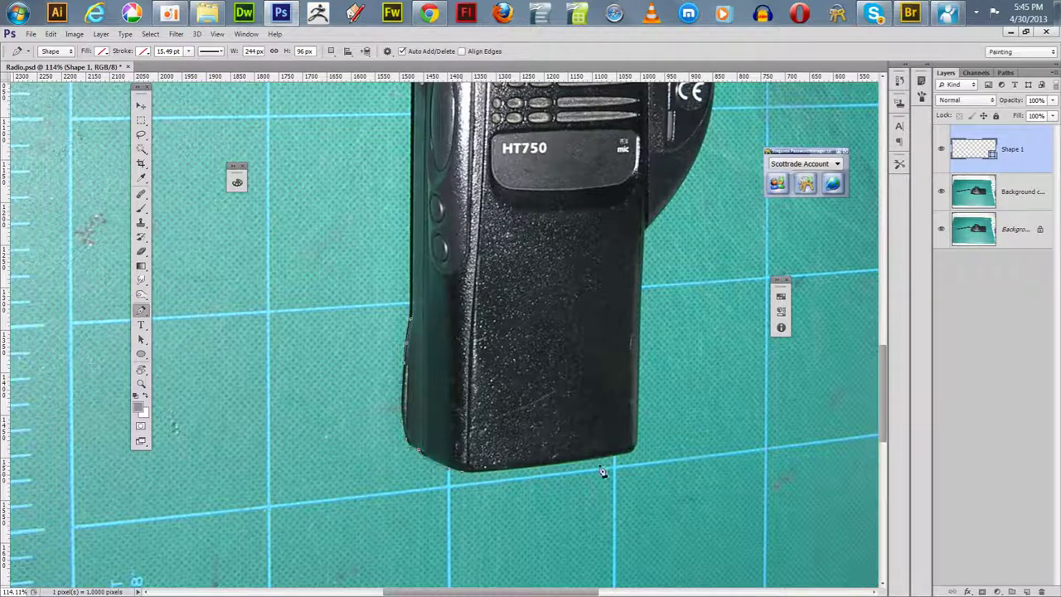
click(631, 460)
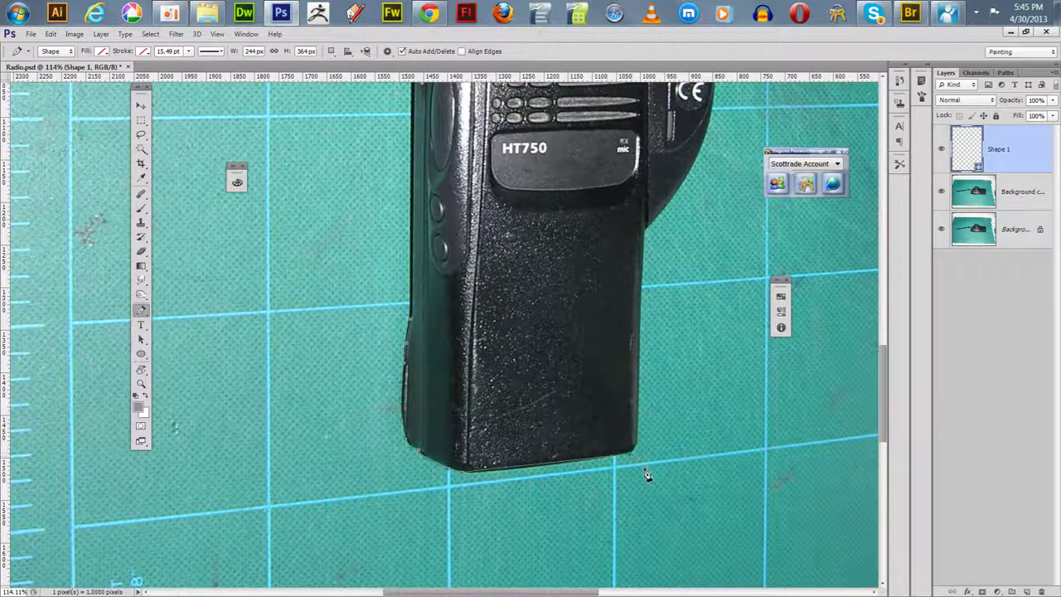
key(ctrl+z)
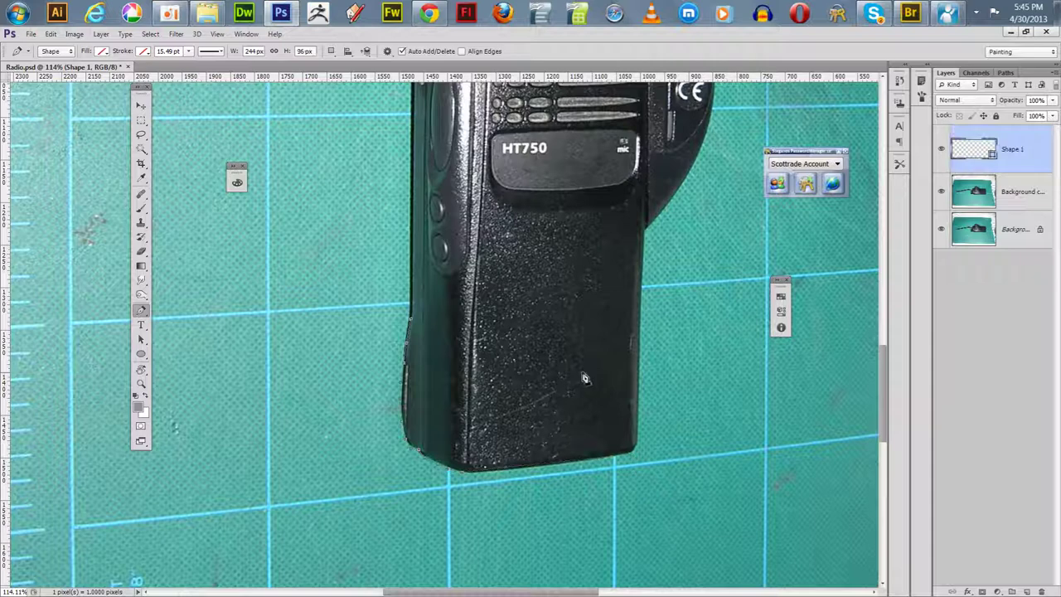
click(551, 472)
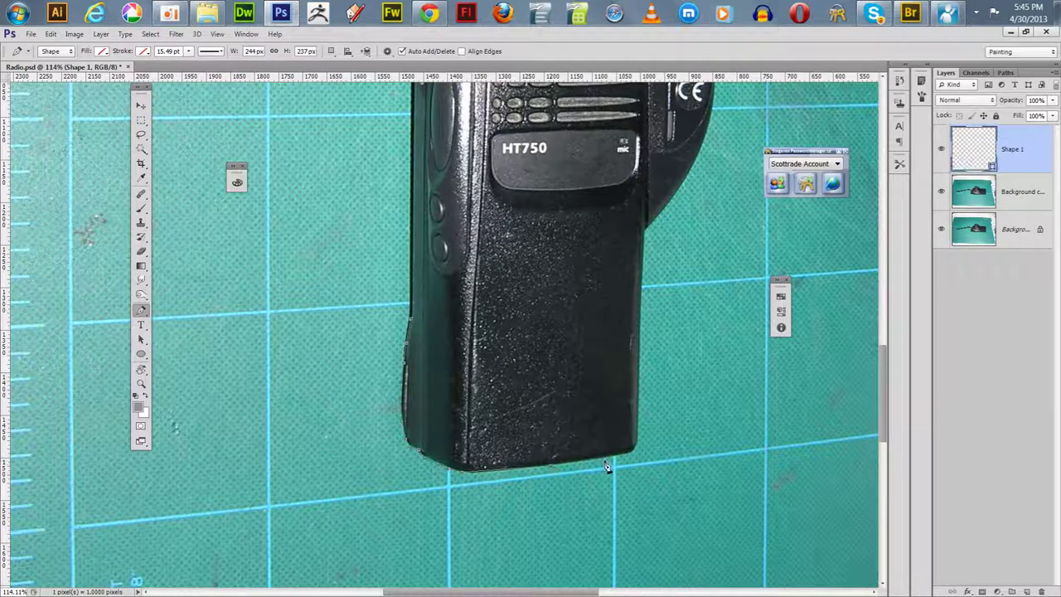
click(633, 461)
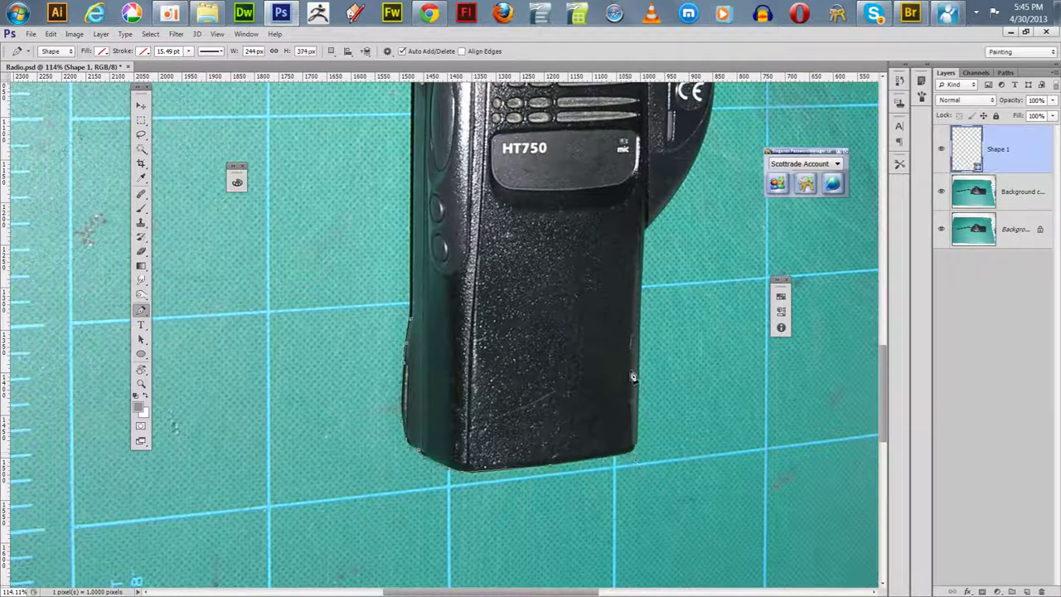
Extend the pen outline up the right edge of the radio body to the base of the side protrusion.
drag(639, 421, 645, 300)
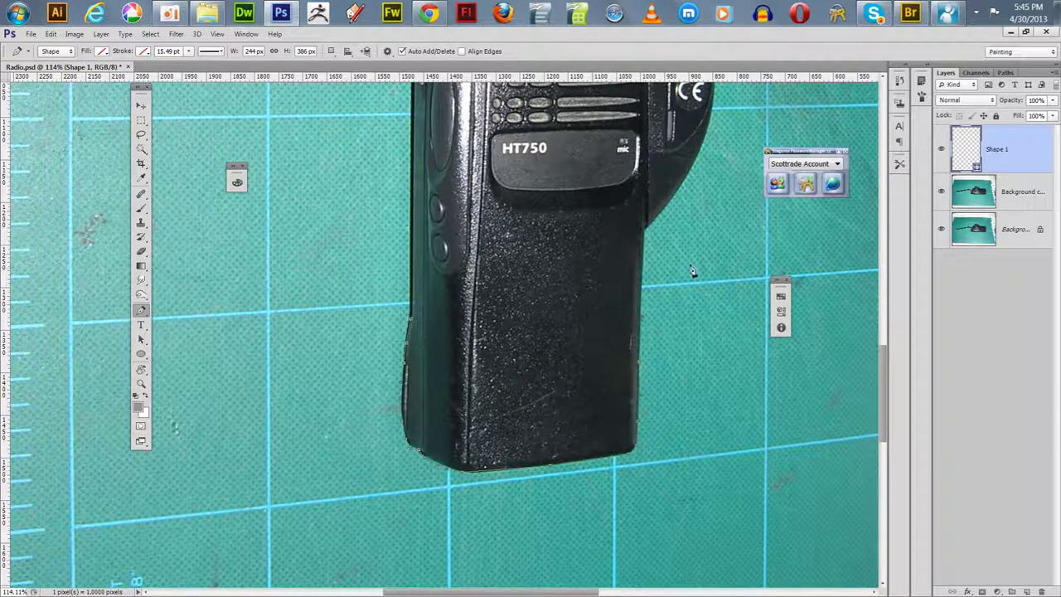
key(ctrl+z)
click(646, 295)
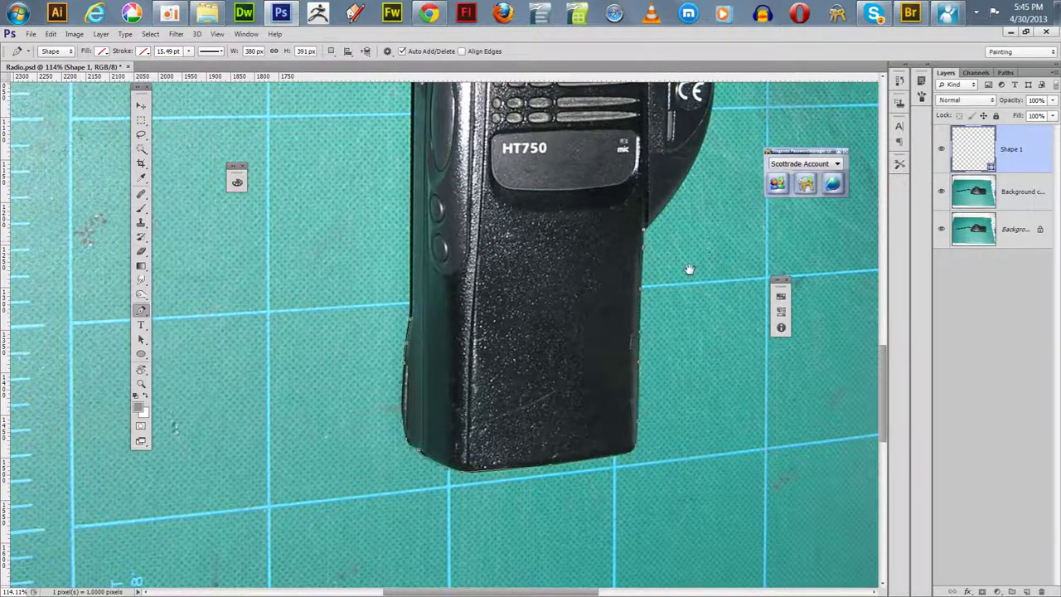
Trace the lower curve of the side protrusion with pen anchor points, working at 300% zoom.
drag(687, 268, 650, 338)
key(z)
click(605, 321)
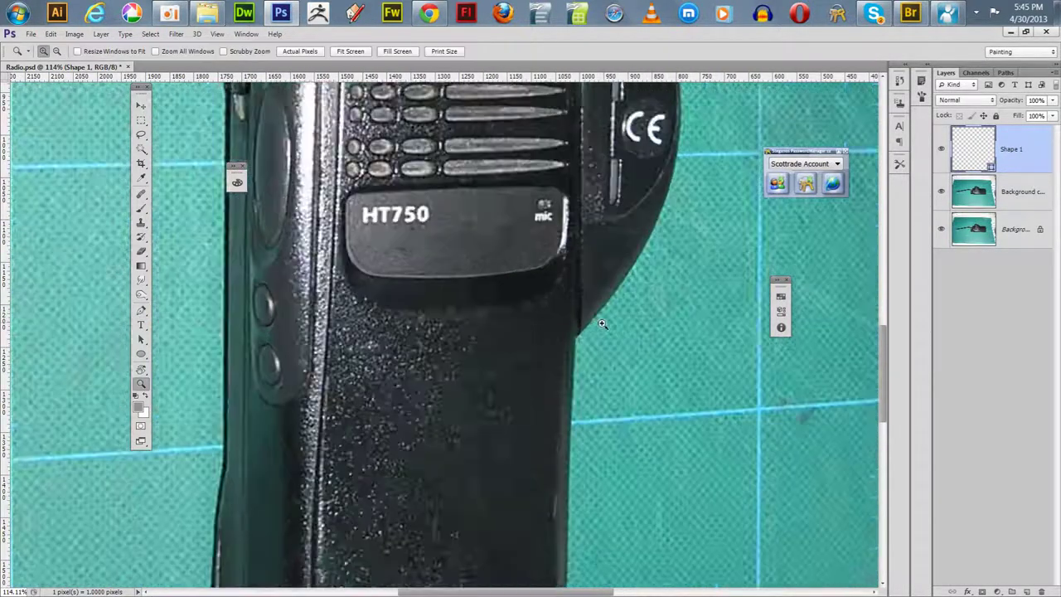
click(605, 320)
drag(630, 324, 675, 259)
drag(662, 388, 660, 243)
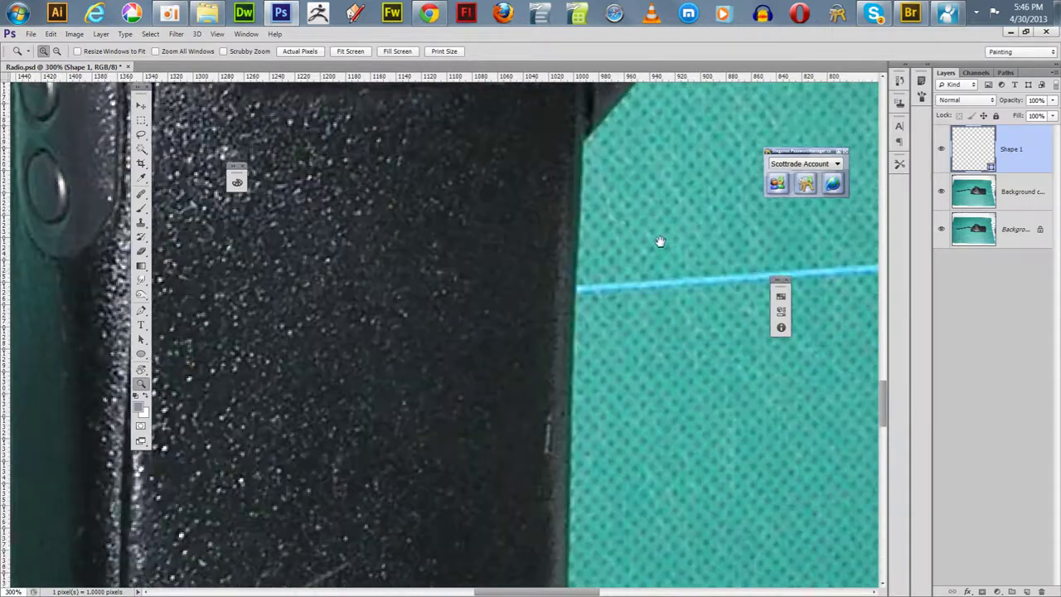
drag(668, 381, 677, 318)
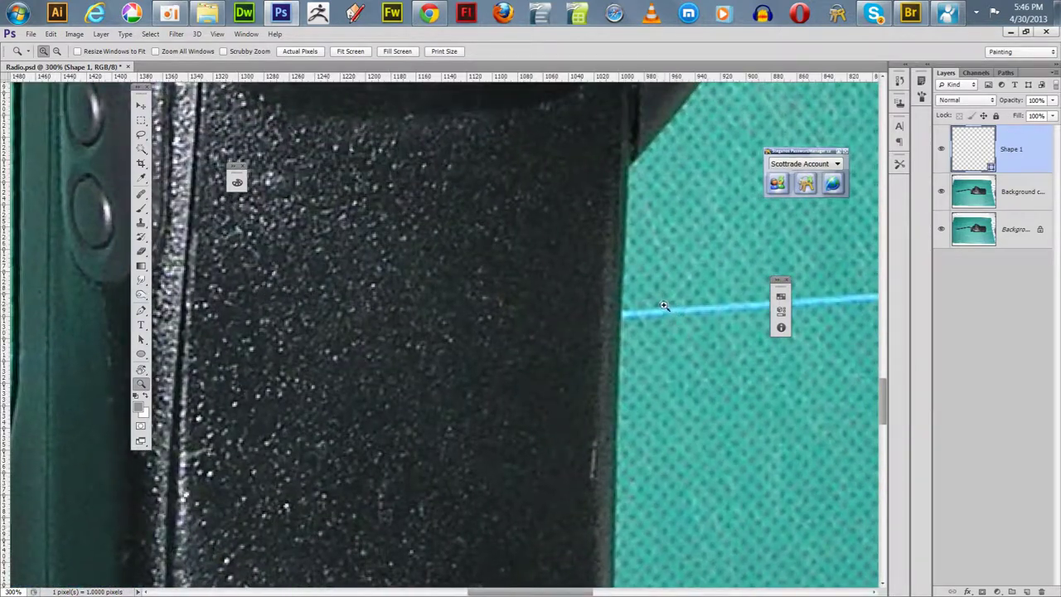
key(p)
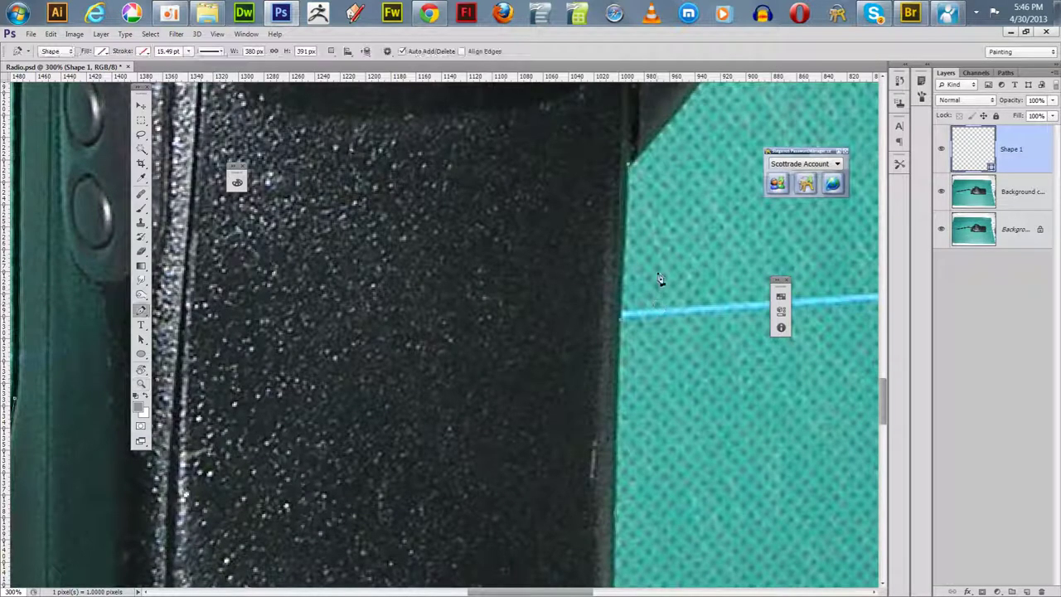
drag(684, 255, 651, 422)
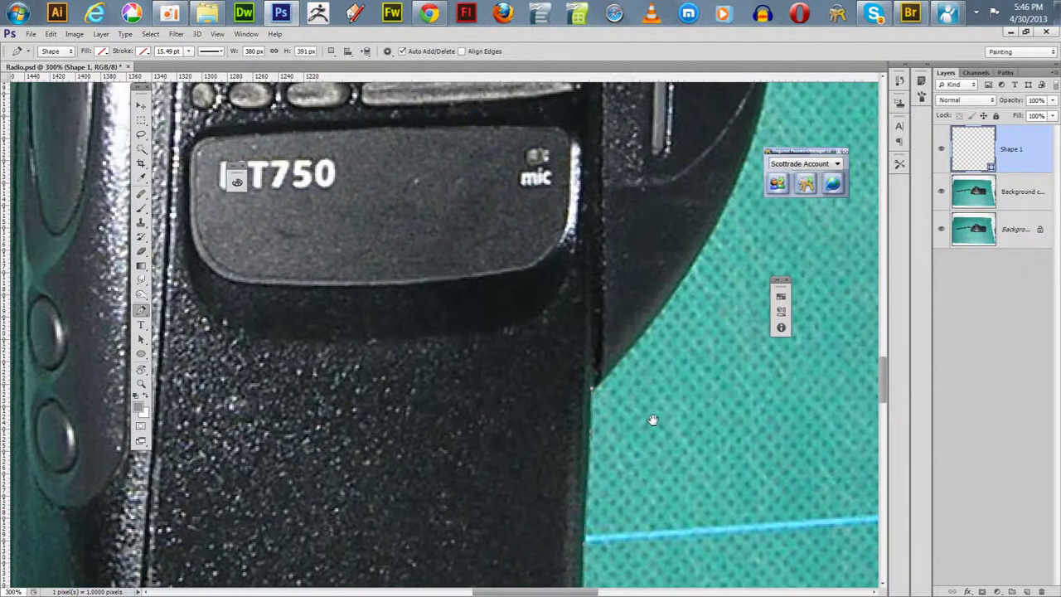
click(663, 318)
click(693, 263)
drag(704, 258, 664, 371)
click(700, 304)
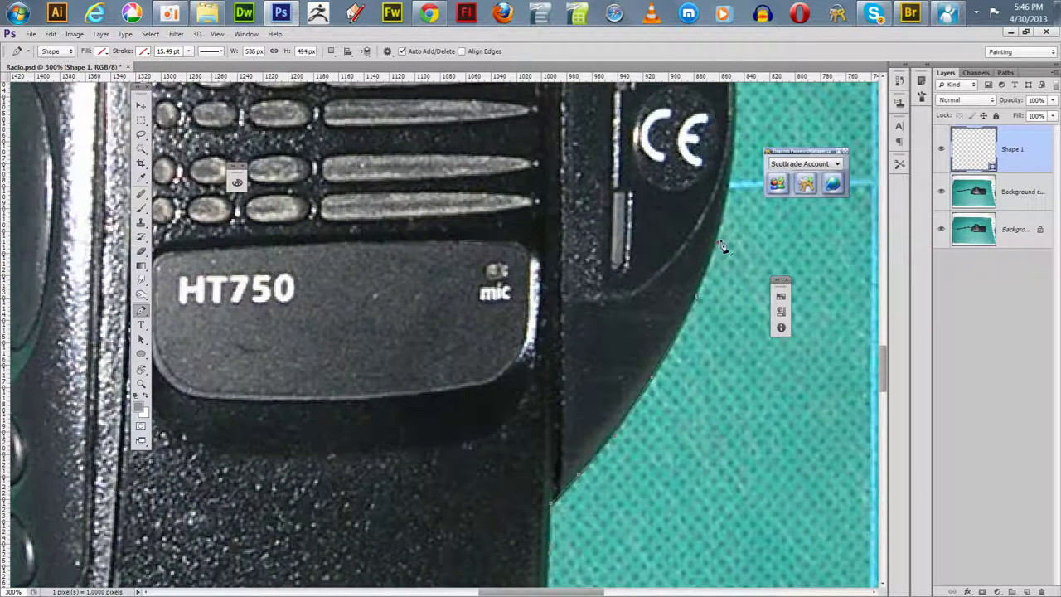
Extend the pen outline up the outer edge of the side protrusion, beside the CE mark, to its upper corner.
drag(736, 215, 724, 356)
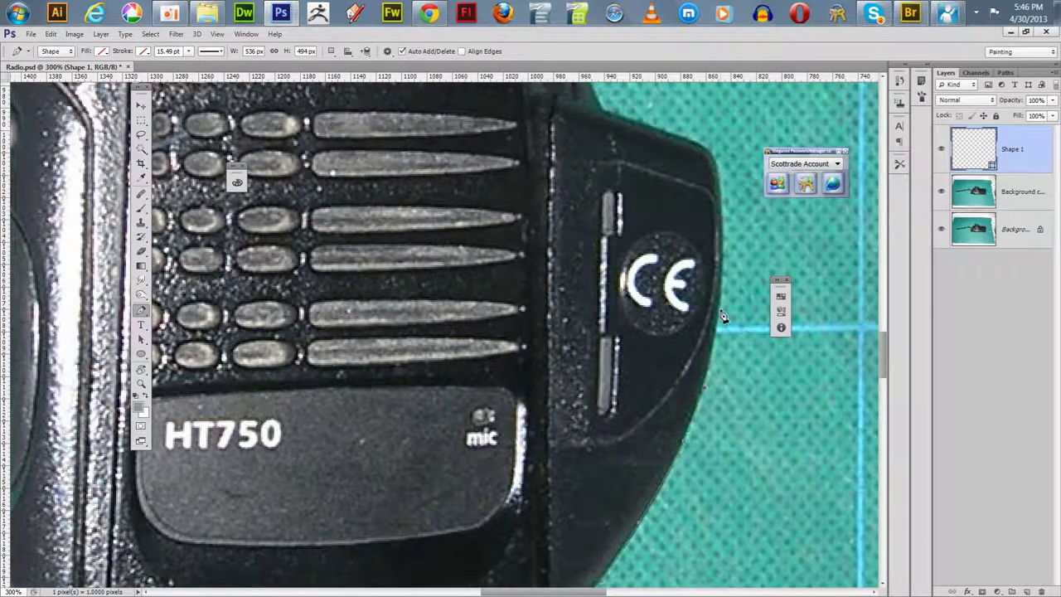
click(722, 314)
click(724, 256)
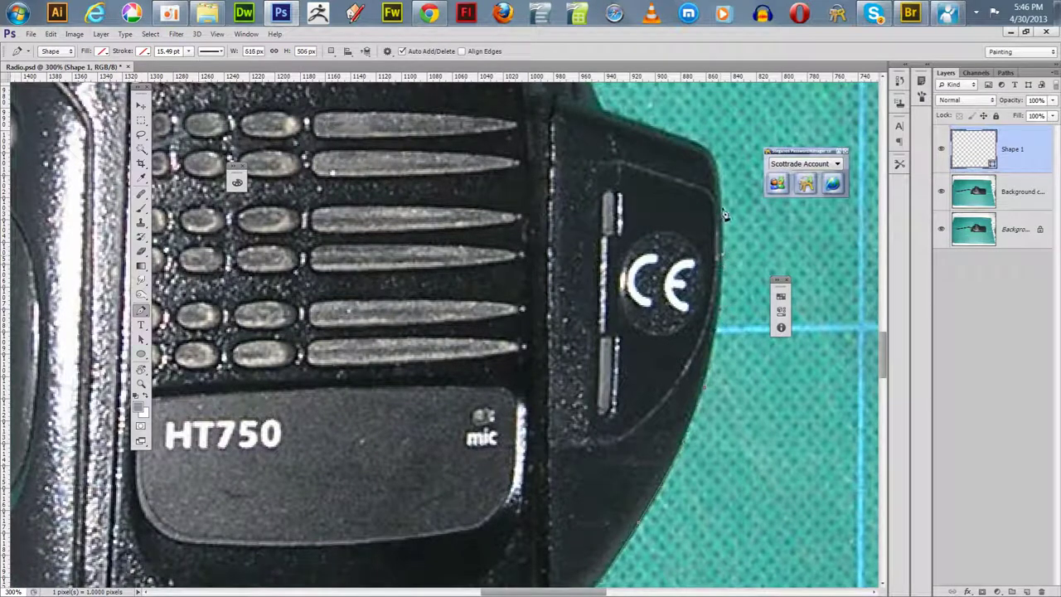
click(724, 216)
click(718, 173)
Trace around the side protrusion's upper corner and along its sloping top edge toward the radio body.
drag(727, 193, 742, 345)
click(723, 299)
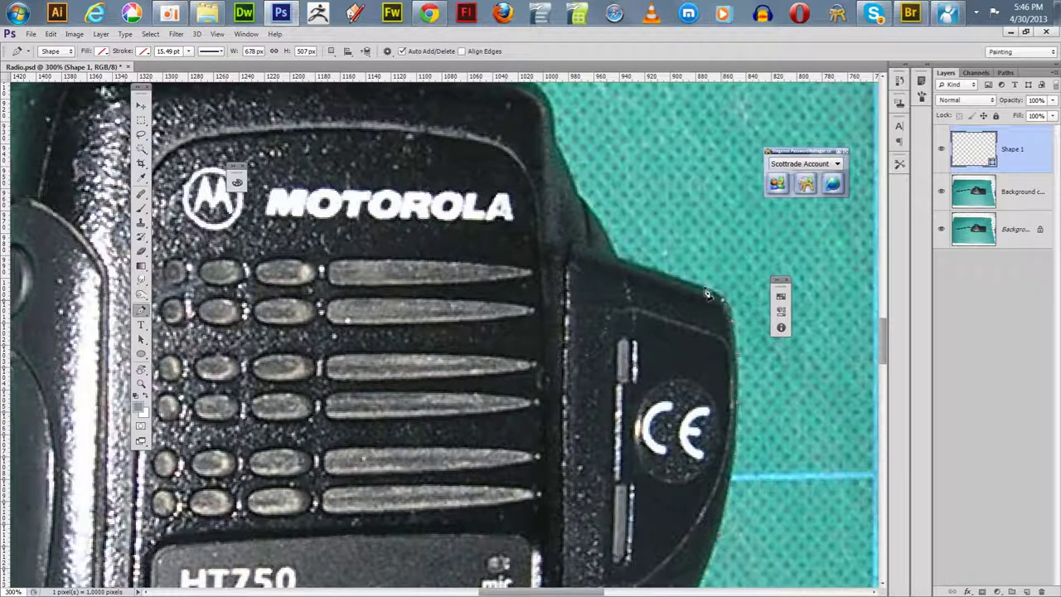
click(707, 293)
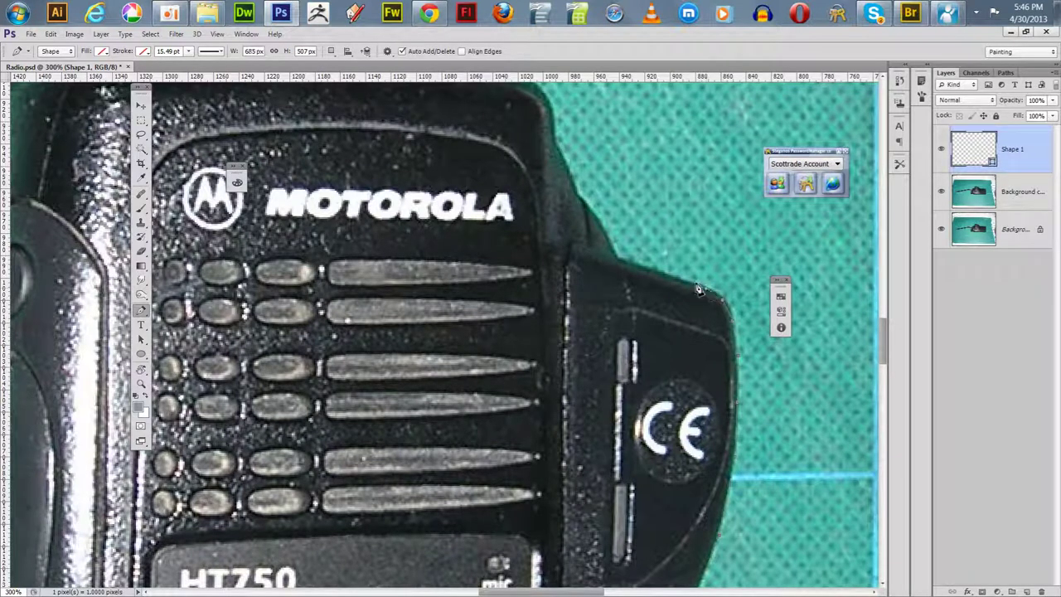
click(640, 271)
Trace the sloping edge above the side protrusion and around the body's upper-right shoulder to the antenna base.
drag(620, 211, 672, 287)
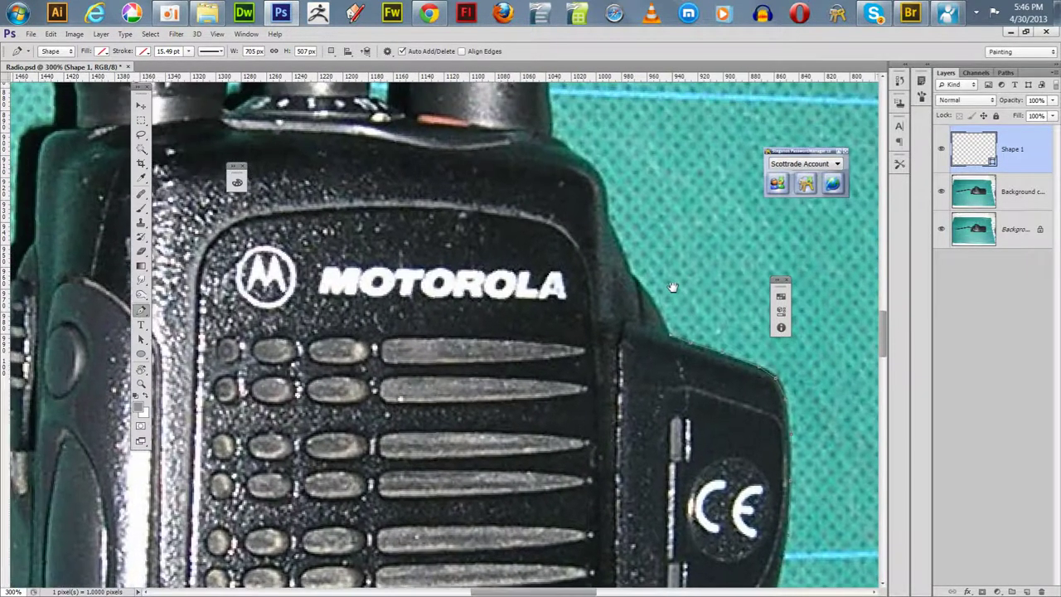
click(657, 308)
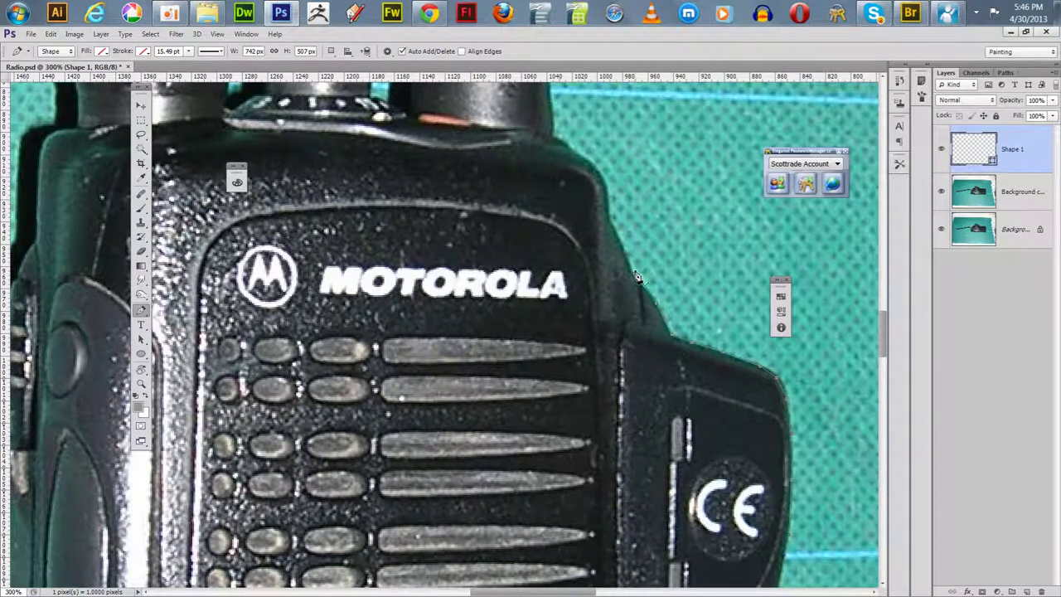
drag(637, 241, 685, 332)
click(666, 327)
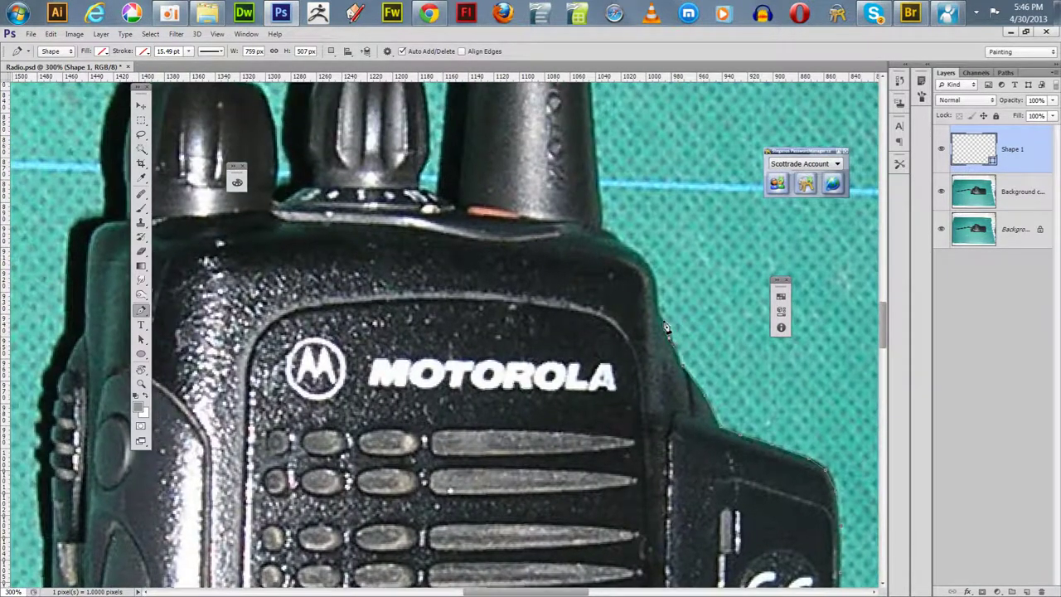
click(658, 290)
click(648, 257)
click(631, 247)
click(614, 237)
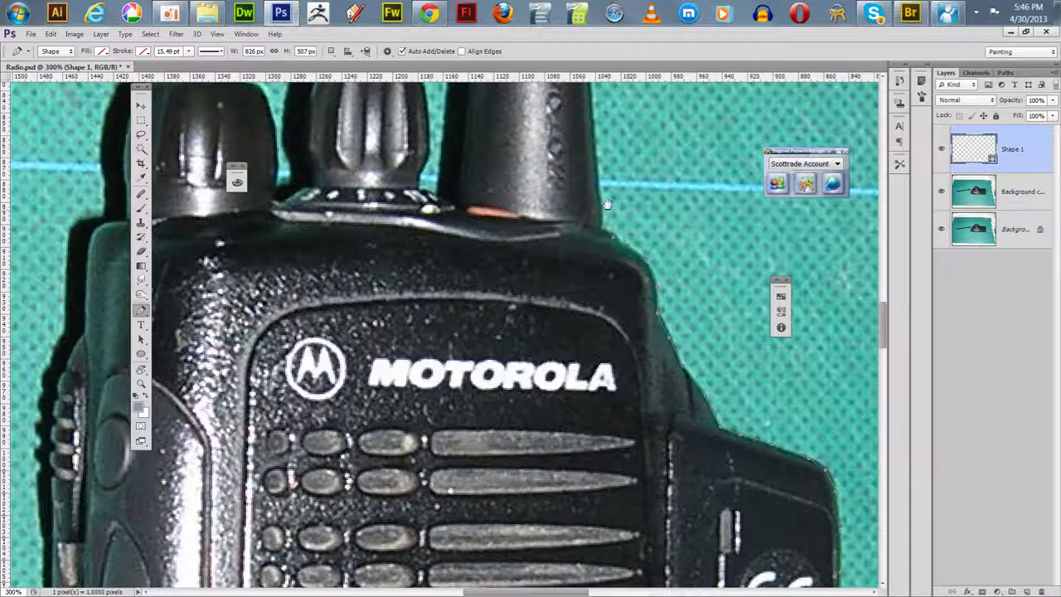
Extend the pen outline up the right edge of the antenna's thick base section, placing several anchor points.
drag(608, 203, 668, 343)
drag(645, 272, 660, 322)
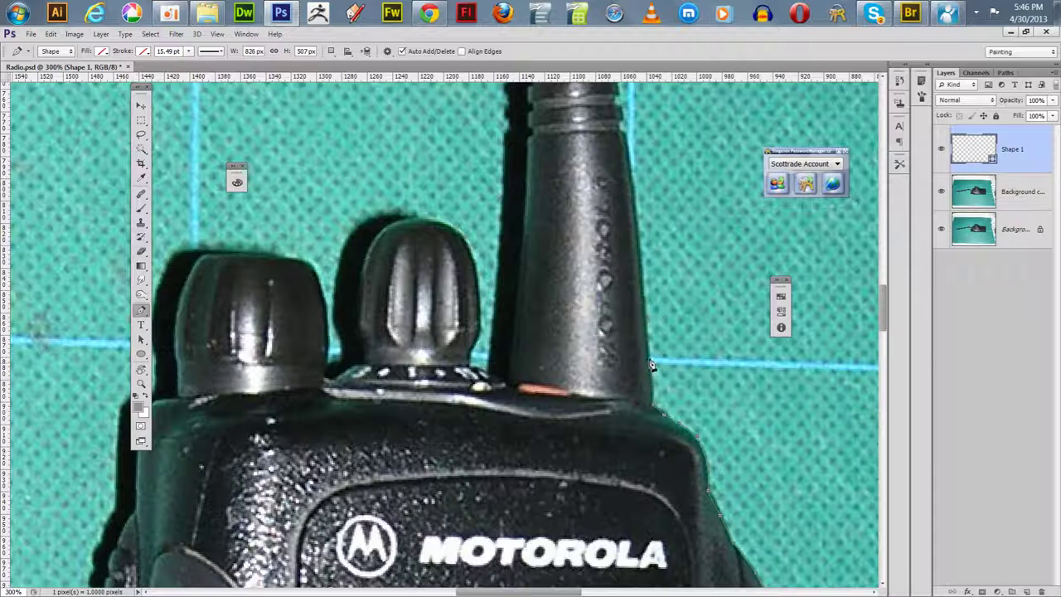
click(650, 362)
click(643, 291)
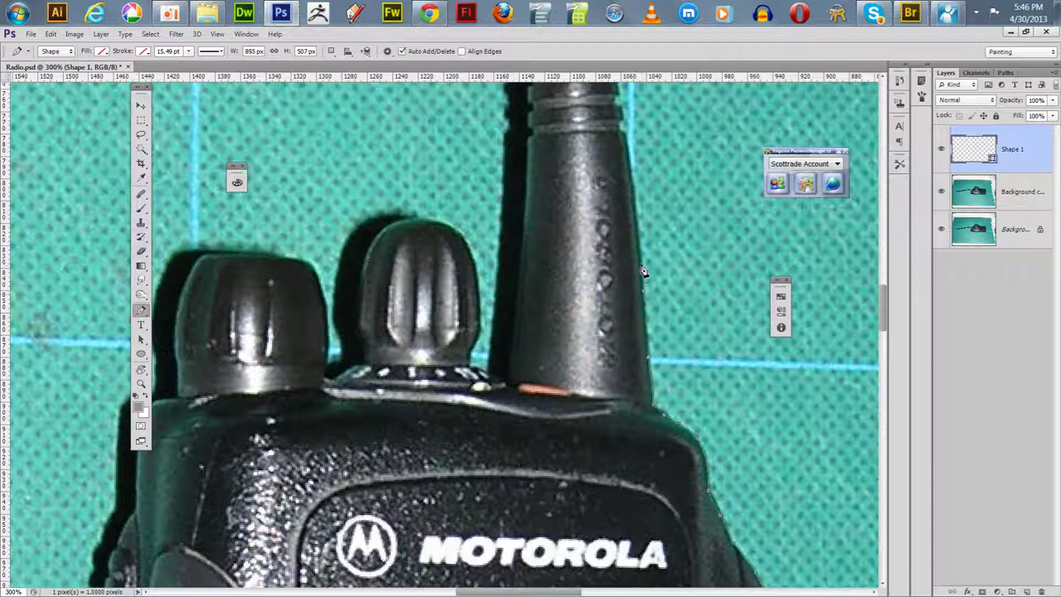
click(640, 248)
click(636, 206)
click(635, 181)
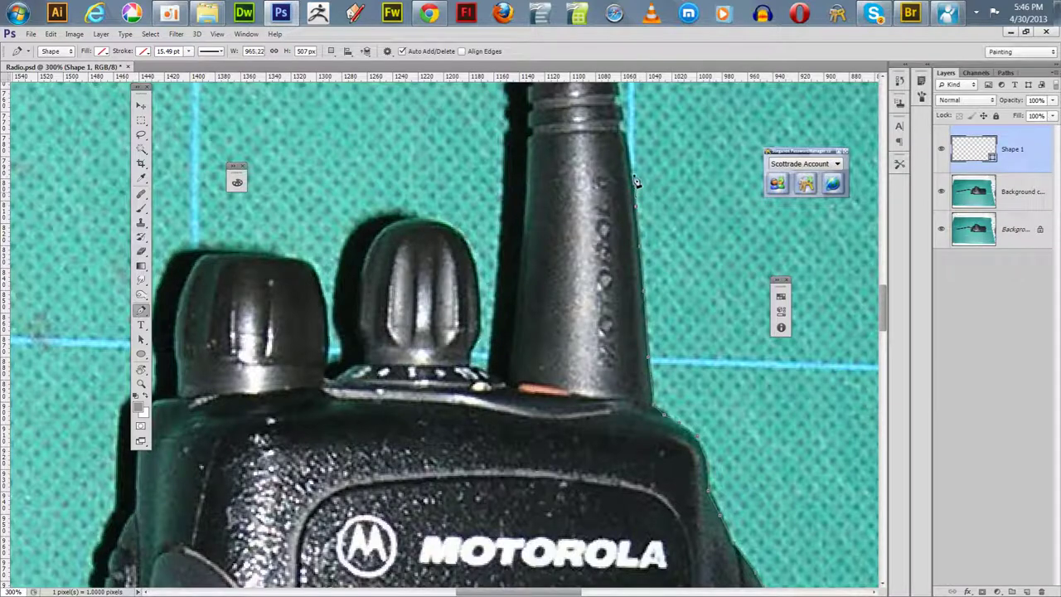
Trace the notched right edge of the antenna's ribbed rings with closely spaced anchor points.
drag(643, 162, 671, 323)
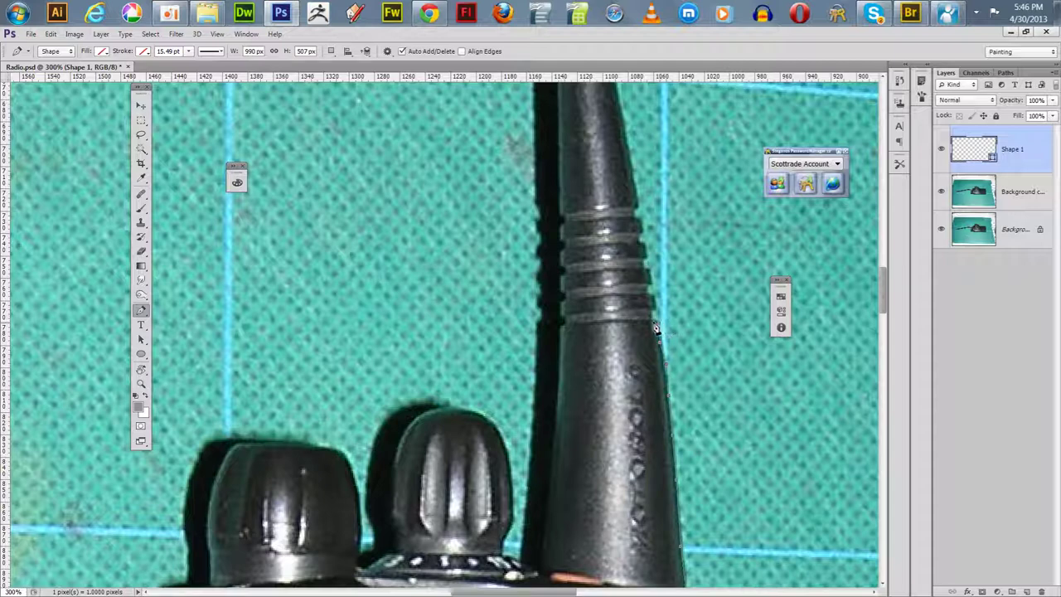
click(653, 319)
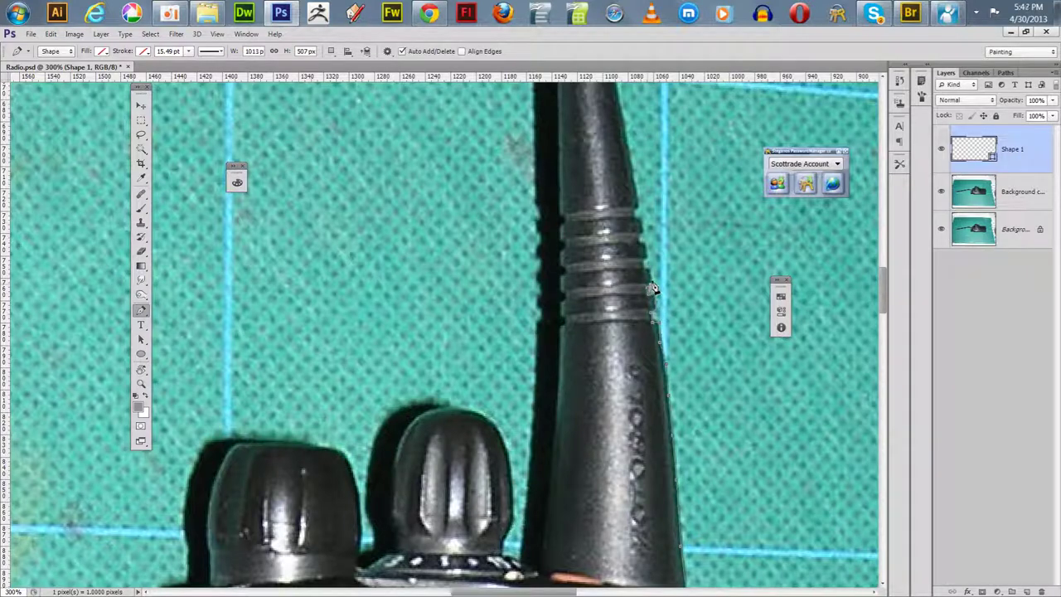
click(654, 278)
click(643, 261)
click(643, 247)
click(641, 239)
click(639, 225)
click(639, 204)
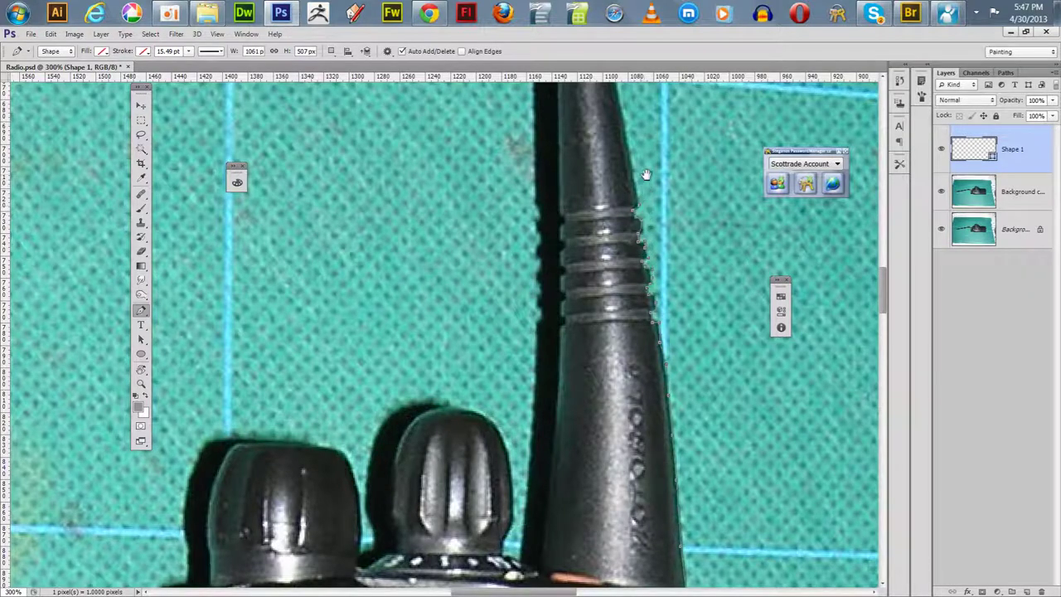
Trace the antenna's right edge from the ribbed rings up past the first horizontal mat line above them.
drag(651, 172, 677, 343)
click(652, 310)
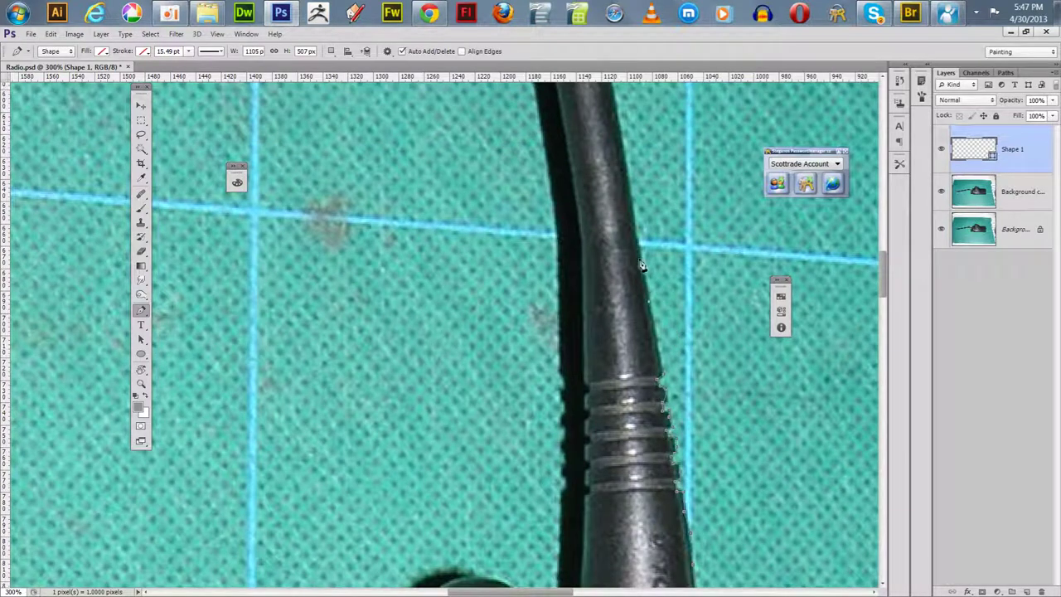
scroll(646, 273, up, 5)
click(658, 358)
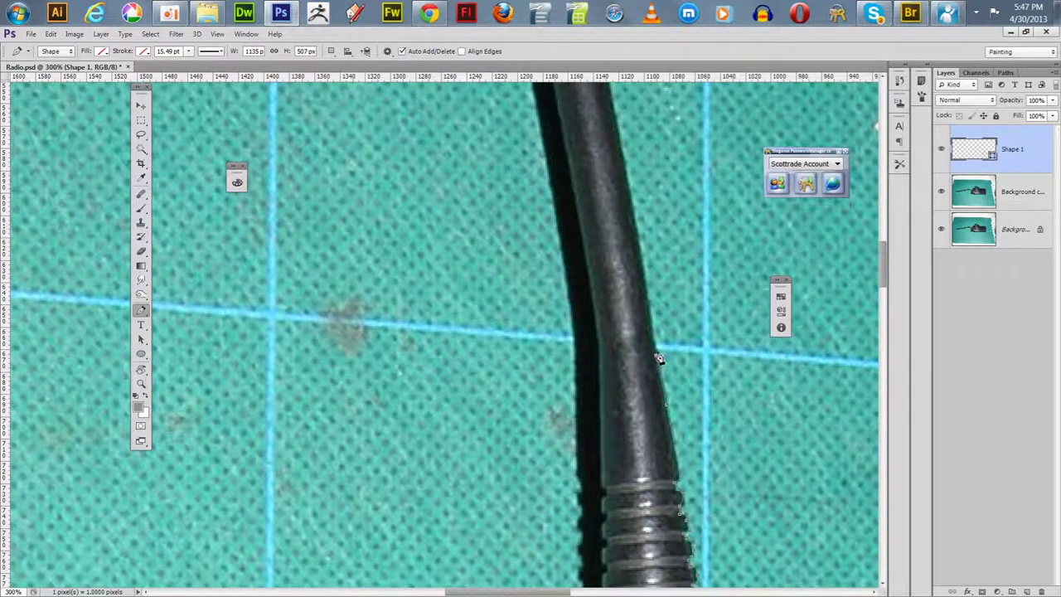
drag(664, 267, 674, 346)
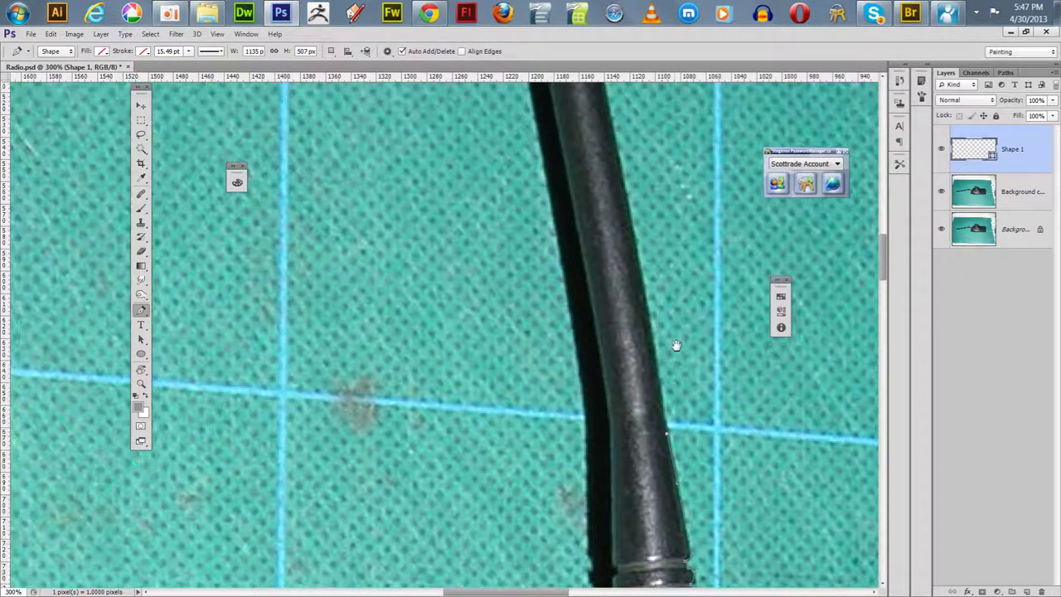
click(650, 298)
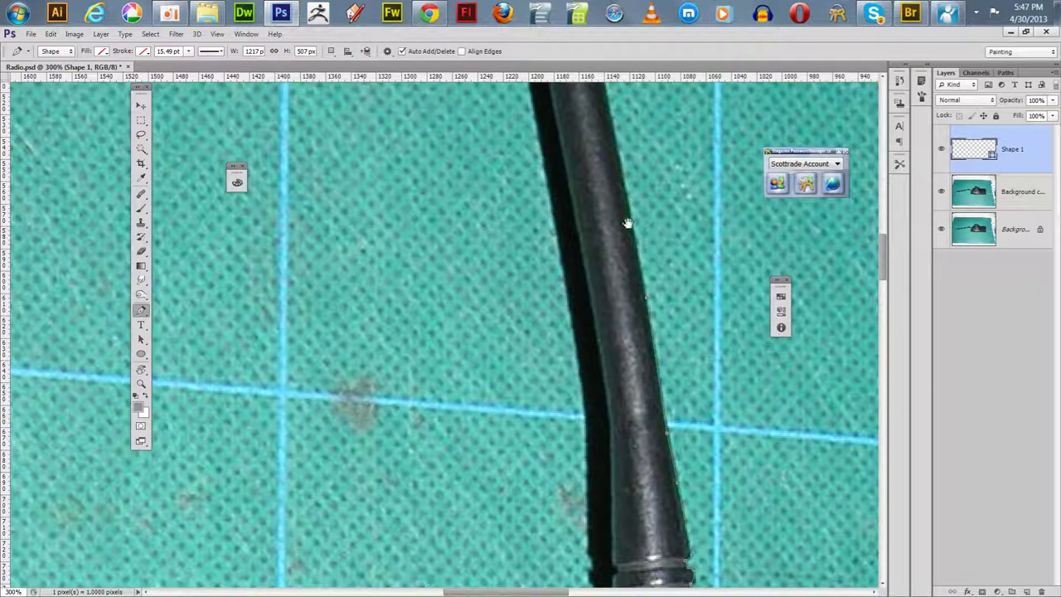
Continue the outline up the right edge of the antenna's middle section to the next horizontal mat line.
drag(674, 218, 688, 334)
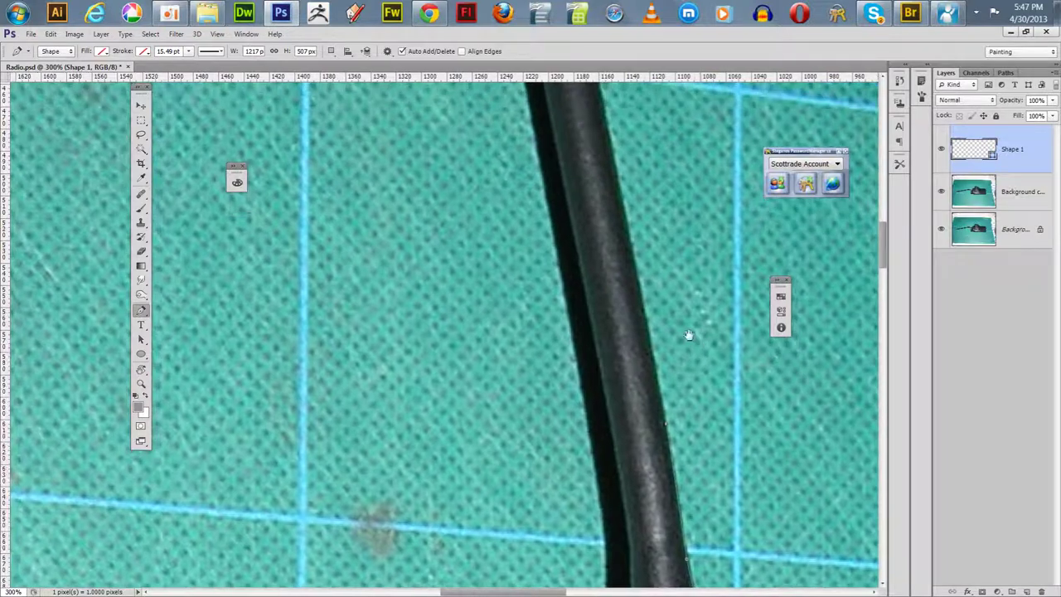
click(654, 357)
click(635, 265)
drag(635, 220, 691, 376)
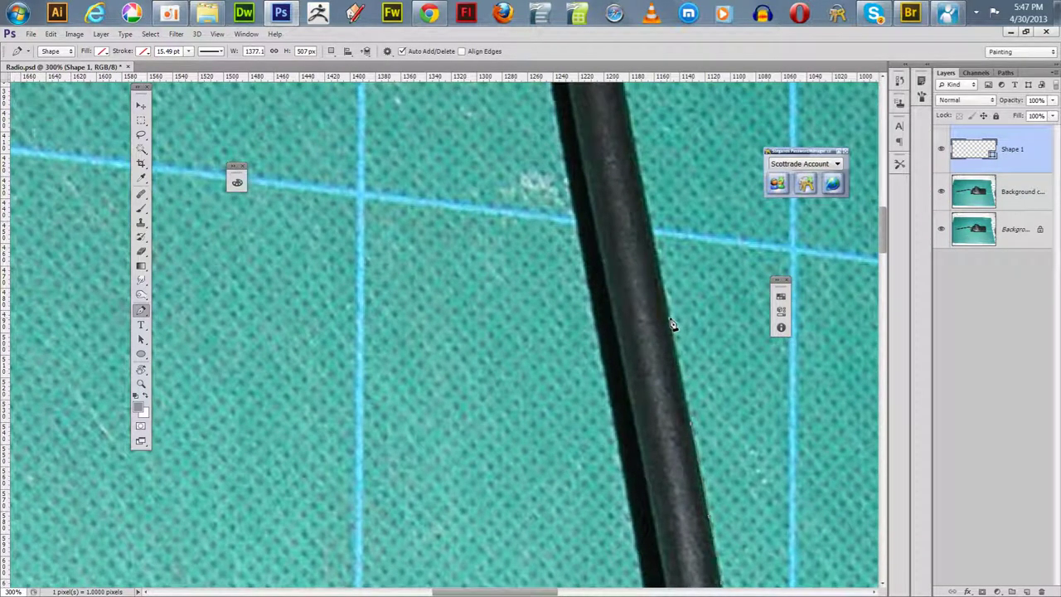
click(670, 319)
click(655, 252)
Extend the outline along the right edge of the antenna's upper shaft to the lower rim of the tip cap.
drag(662, 244, 677, 332)
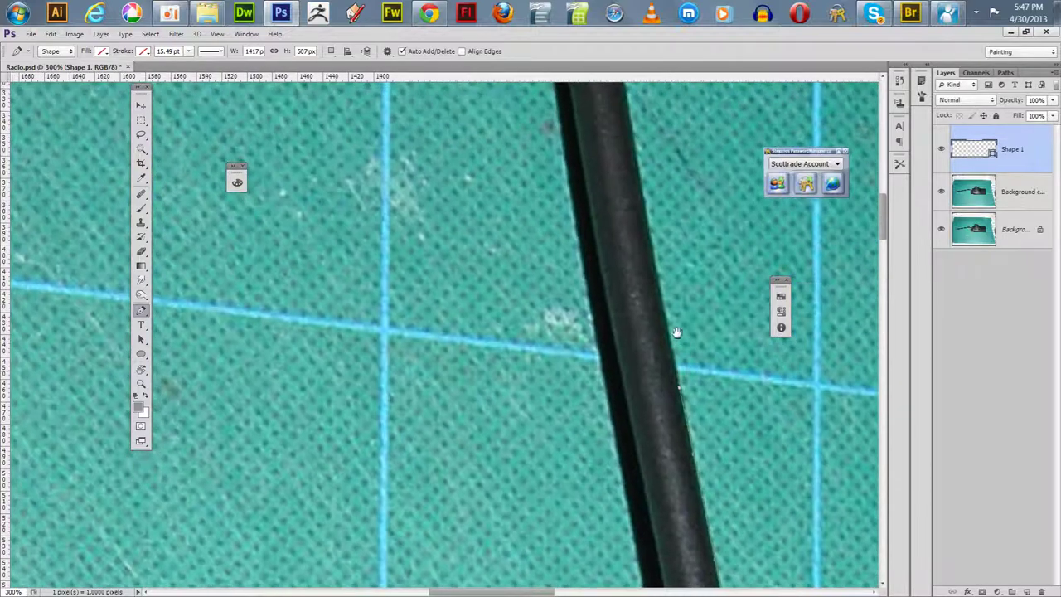
click(661, 251)
drag(660, 251, 688, 345)
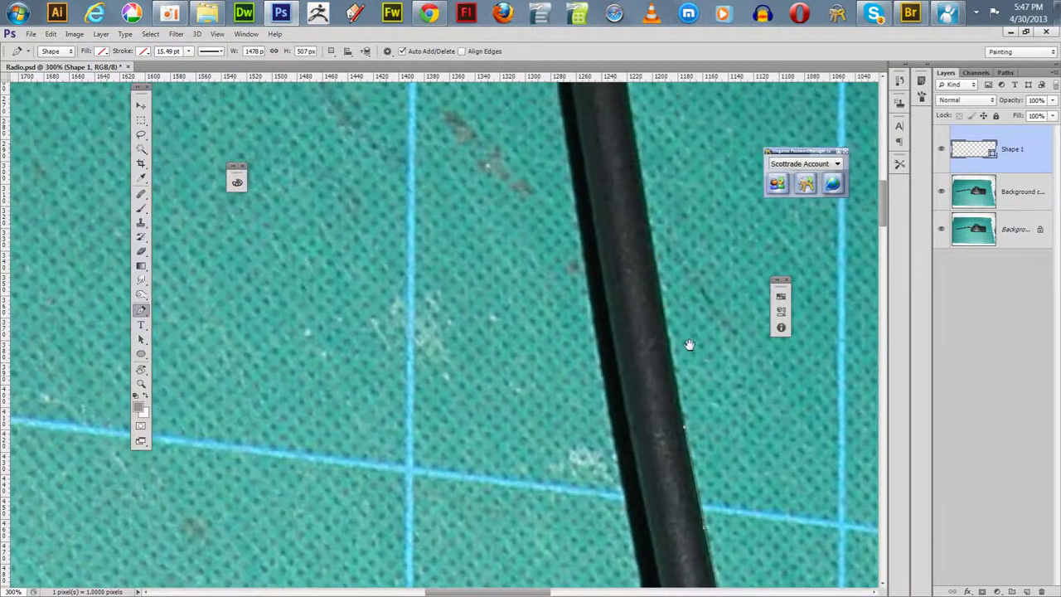
click(669, 330)
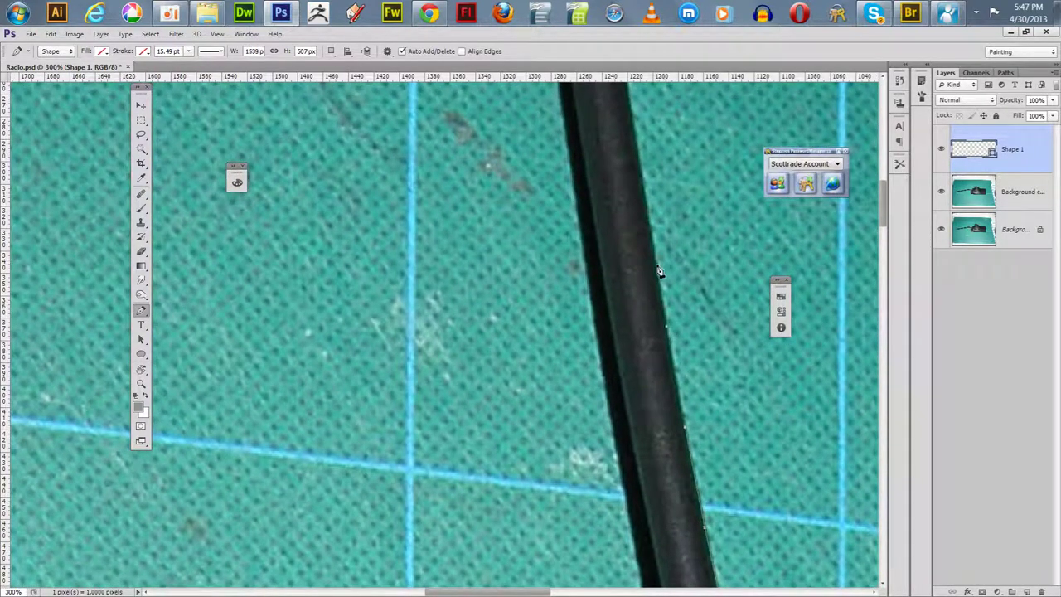
drag(652, 179, 687, 355)
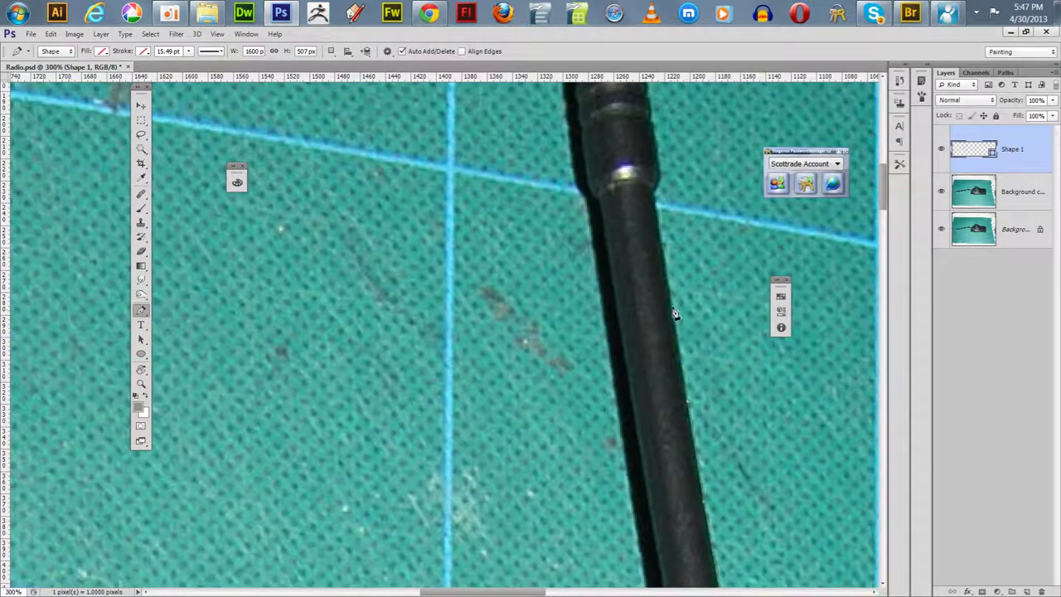
click(658, 242)
click(658, 232)
click(663, 187)
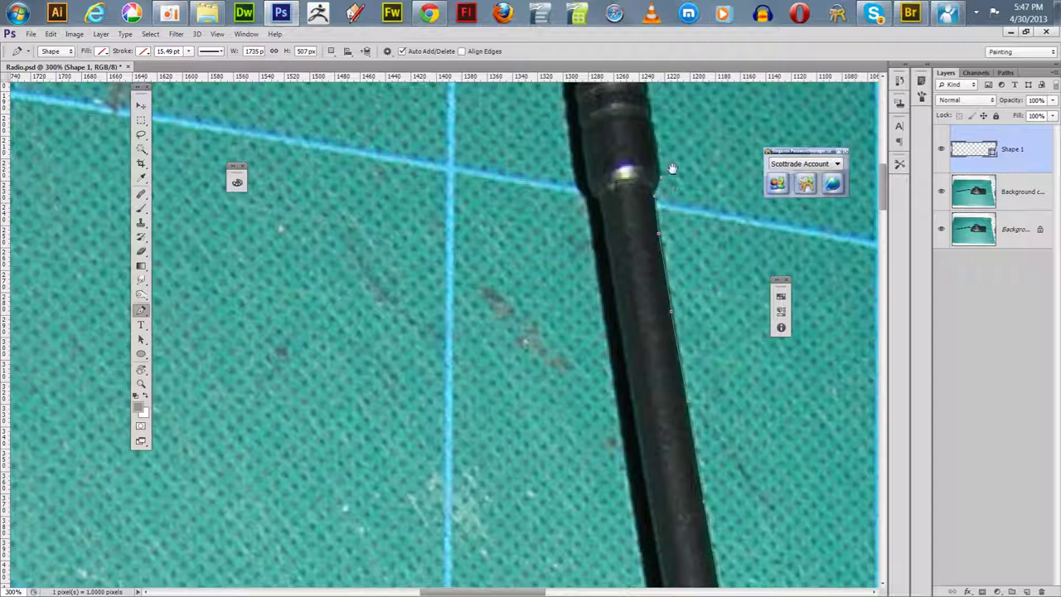
Trace the right side of the antenna's tip cap and across its rounded top with anchor points.
drag(672, 168, 705, 355)
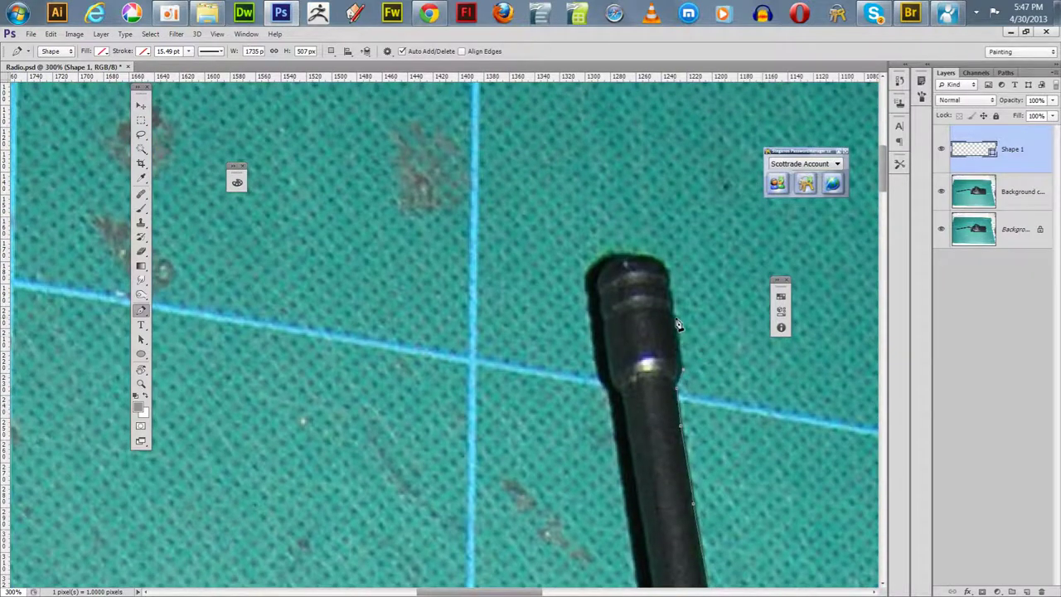
click(674, 319)
click(676, 303)
click(671, 281)
click(665, 264)
click(652, 254)
click(638, 254)
click(621, 255)
Trace around the tip cap's upper-left corner and down its left side to the antenna shaft, leaving out the shadow.
click(604, 263)
click(598, 277)
click(601, 306)
click(604, 323)
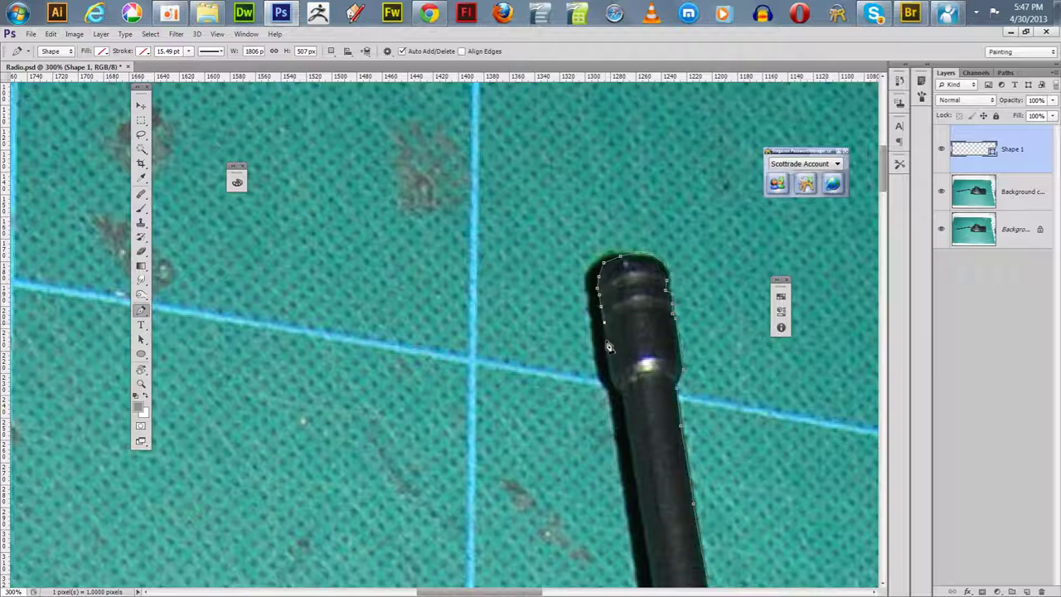
click(607, 340)
click(608, 356)
click(612, 371)
click(615, 386)
click(620, 393)
Extend the outline down the left edge of the antenna's upper shaft, between the shaft and its shadow.
key(space)
drag(547, 356, 549, 175)
click(631, 335)
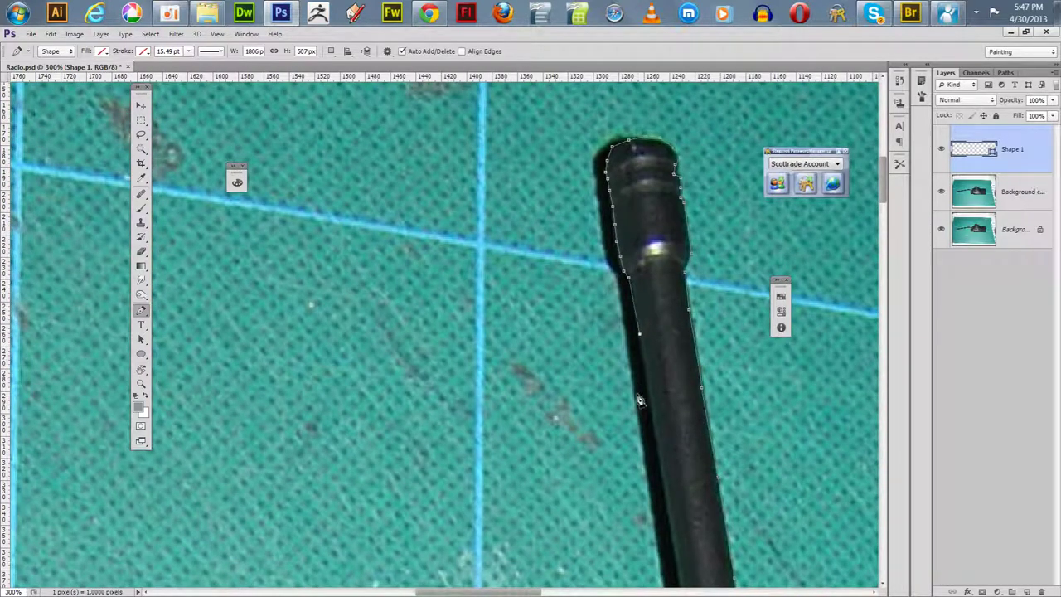
key(space)
drag(630, 382, 634, 265)
drag(641, 351, 614, 301)
click(657, 325)
Continue the outline with anchor points down the left edge of the antenna's middle shaft, leaving out the shadow.
key(space)
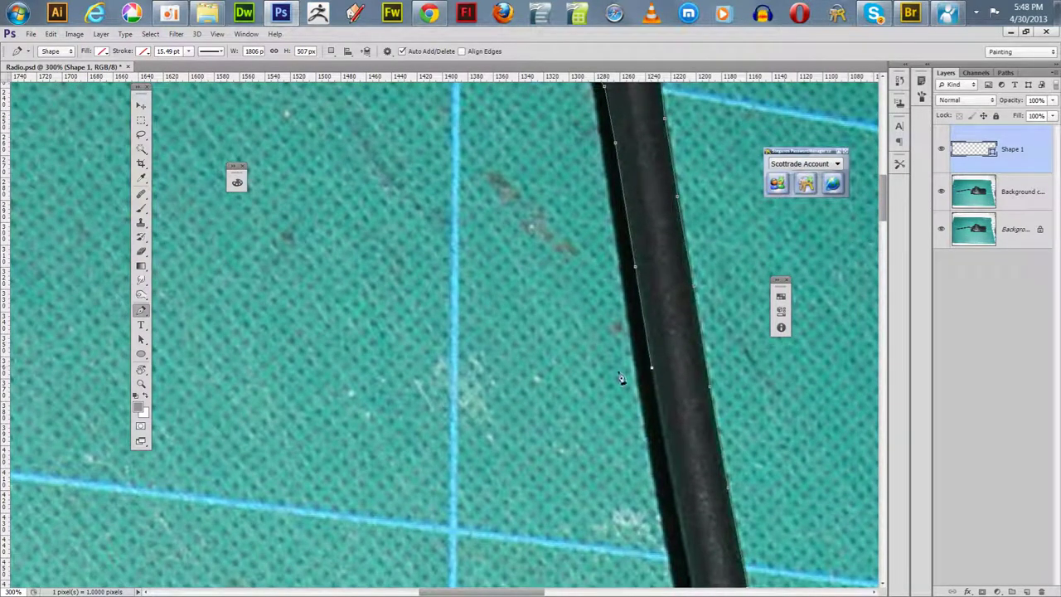
drag(625, 376, 605, 293)
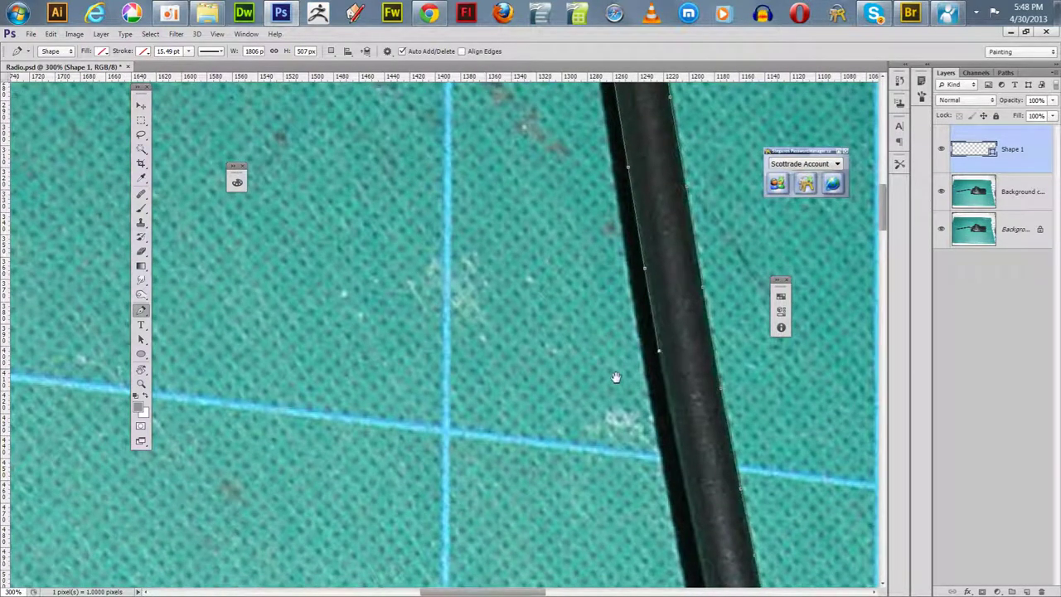
drag(611, 372, 599, 268)
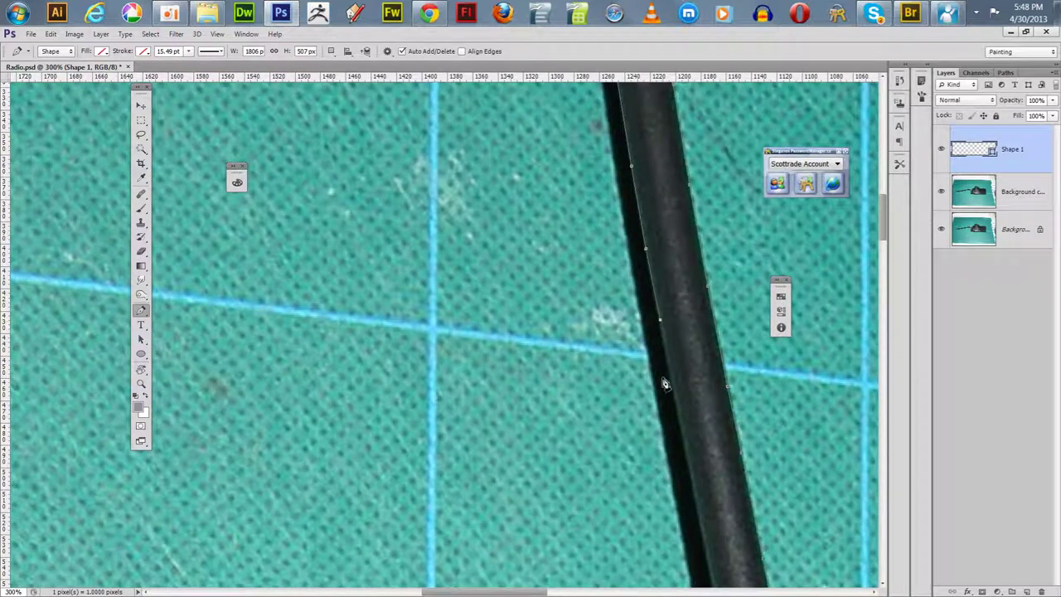
drag(627, 360, 629, 276)
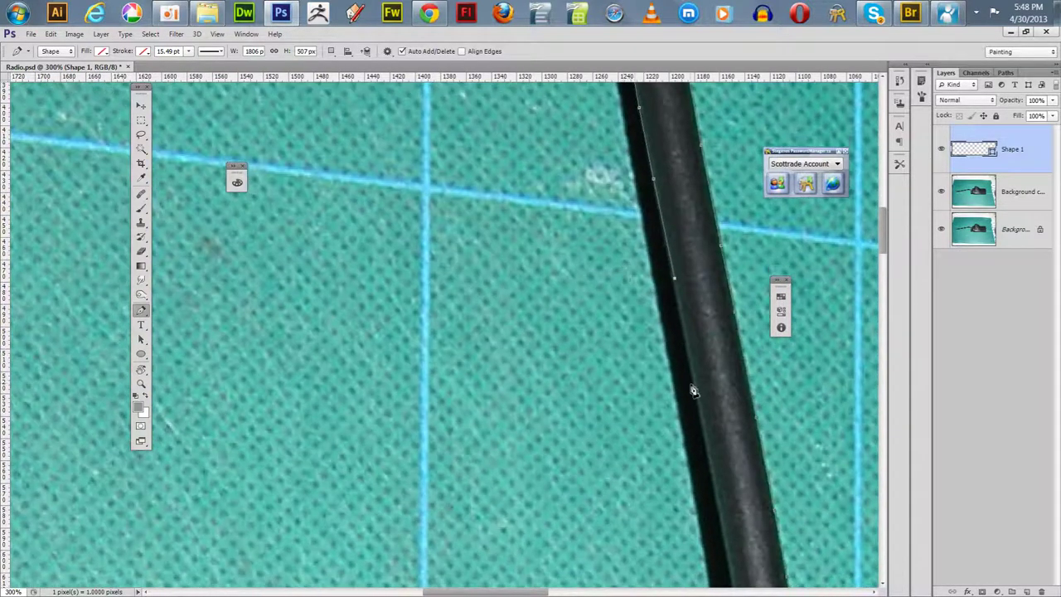
drag(636, 337, 637, 309)
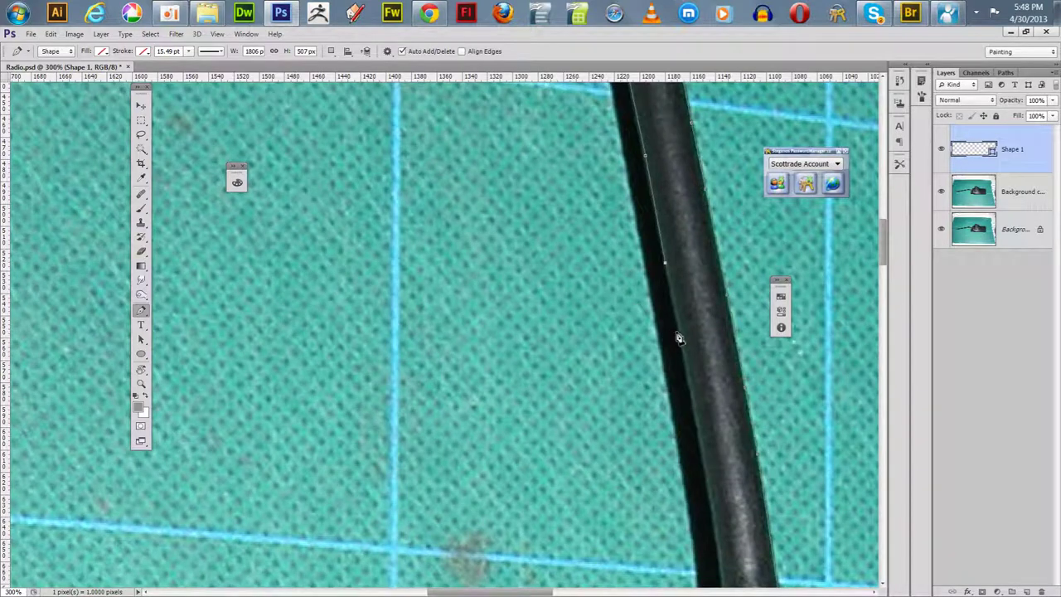
drag(630, 384, 627, 308)
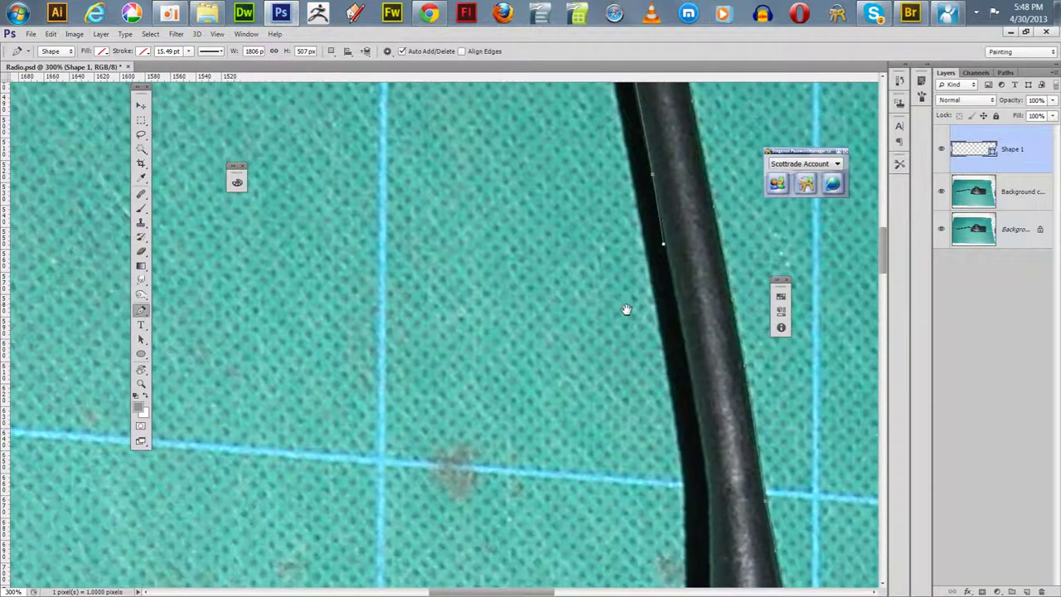
Trace the left edge of the antenna's lower shaft down to the top of its ribbed section.
click(688, 356)
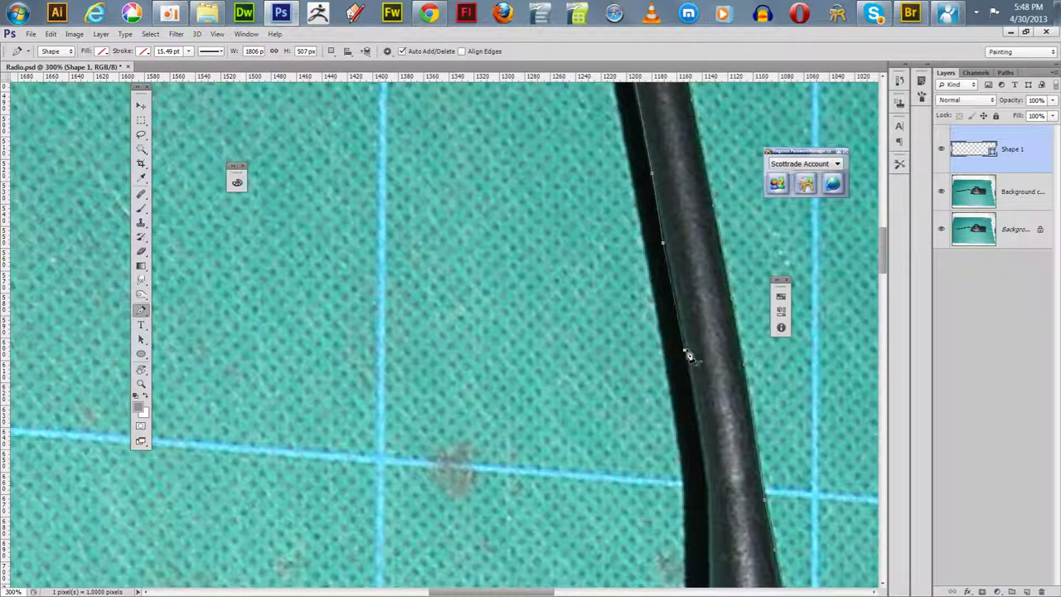
click(697, 404)
drag(645, 406, 633, 265)
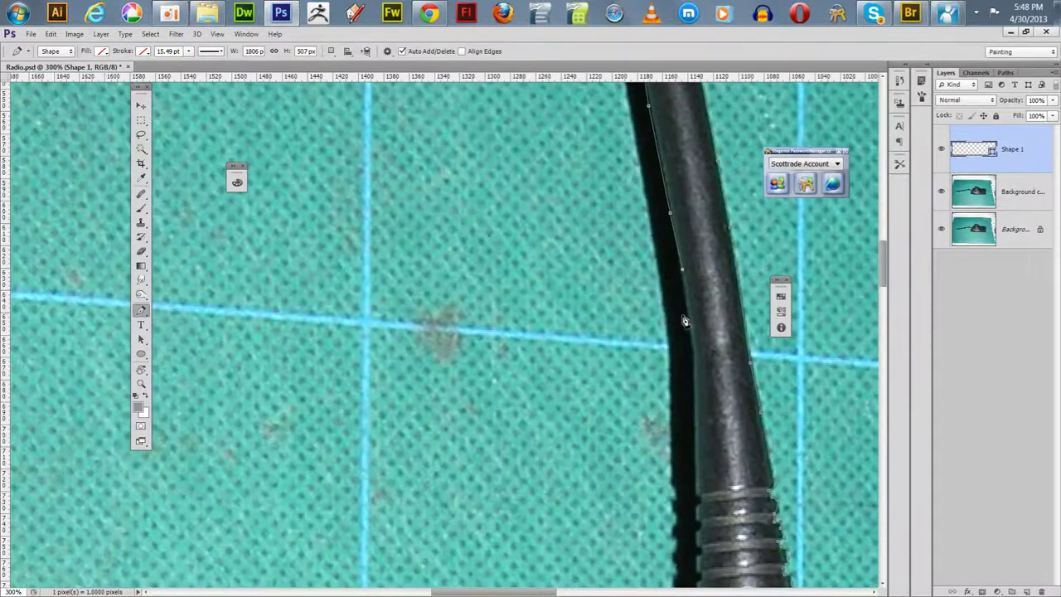
click(688, 321)
click(697, 363)
click(692, 397)
click(694, 469)
drag(651, 449, 645, 350)
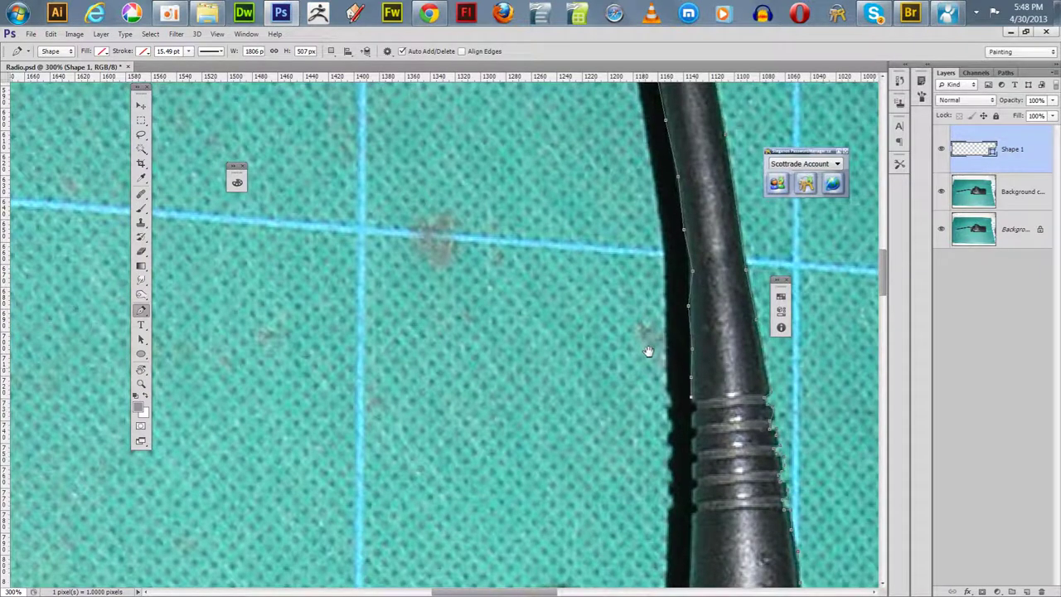
Trace the ridges and grooves along the left side of the antenna's ribbed section with closely spaced anchor points.
click(690, 412)
click(696, 435)
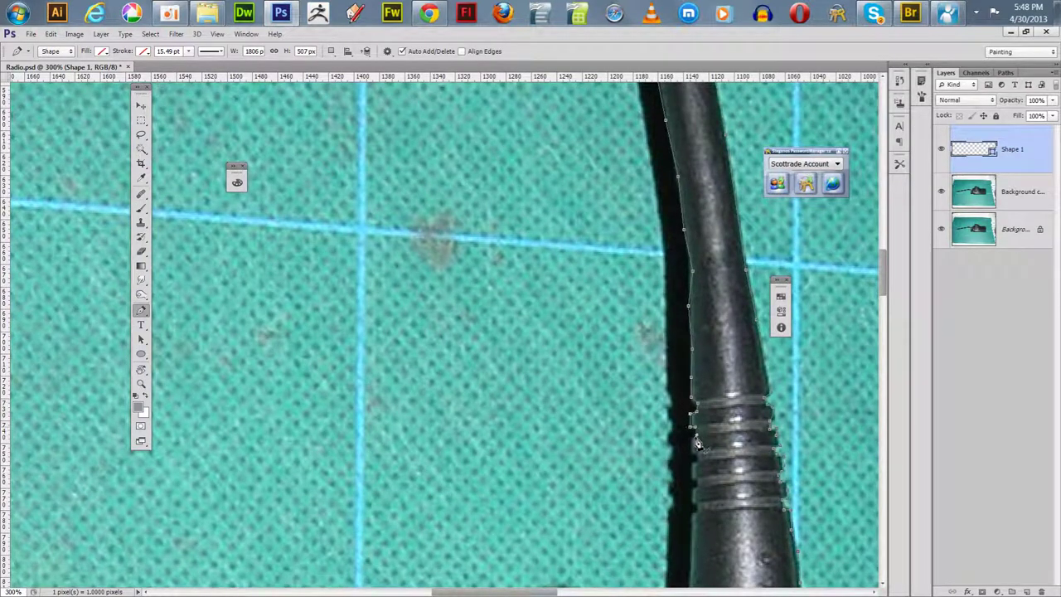
click(689, 440)
click(692, 450)
click(696, 453)
click(696, 460)
click(690, 464)
click(692, 476)
click(695, 478)
click(694, 498)
Extend the outline down the left edge of the flared antenna sleeve and nudge the last anchor point onto the edge.
drag(630, 467, 669, 311)
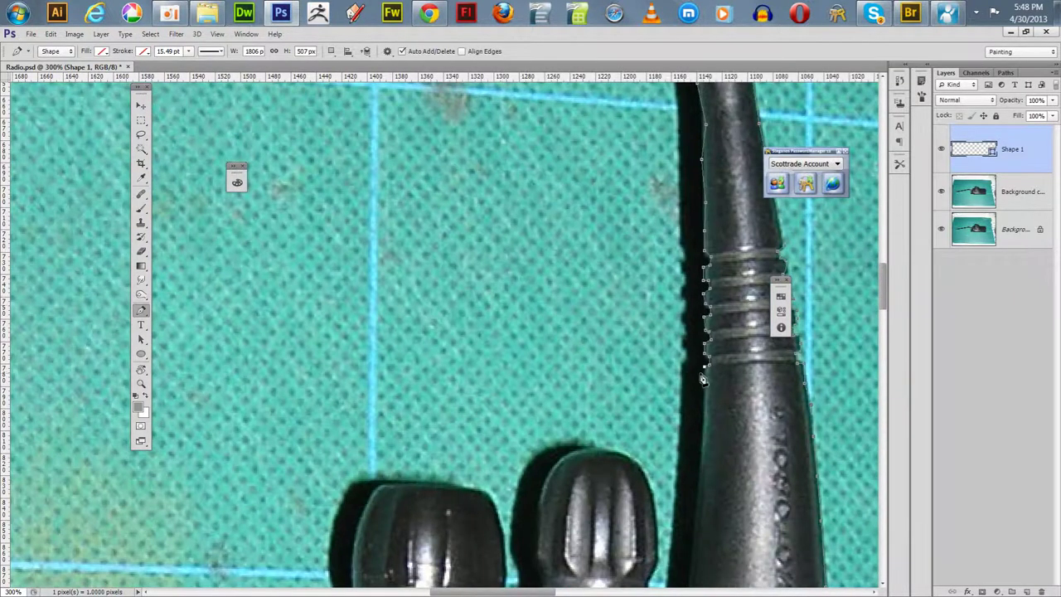
click(703, 422)
click(699, 474)
drag(646, 421, 656, 284)
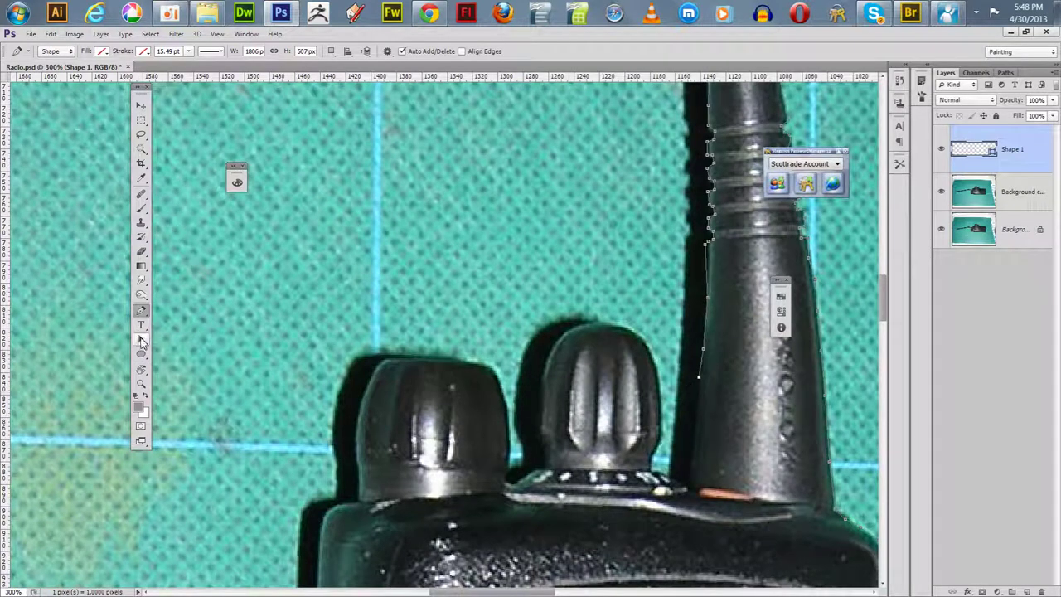
click(143, 340)
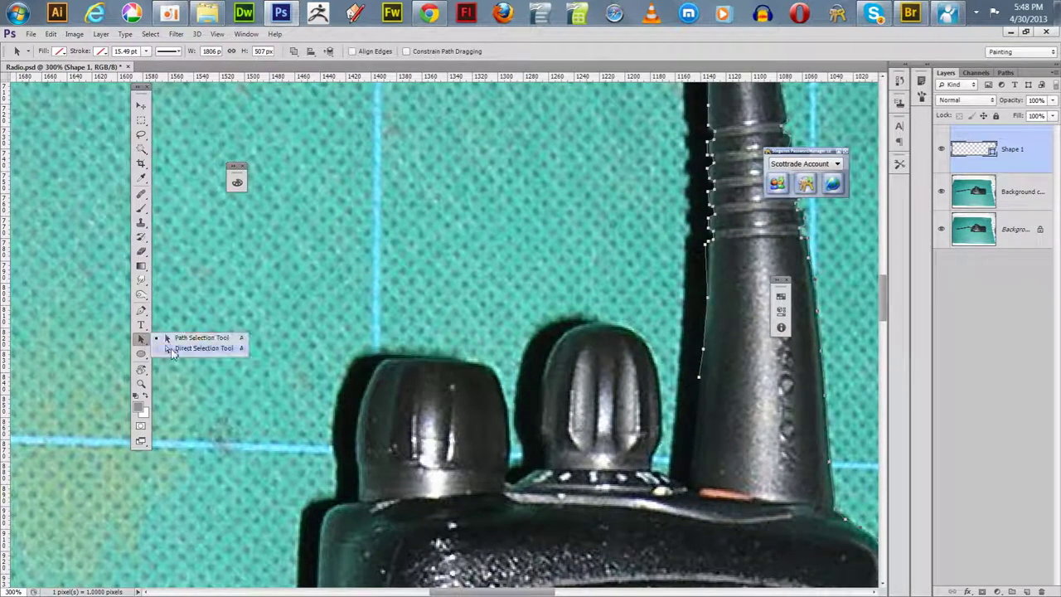
click(203, 348)
drag(699, 378, 701, 380)
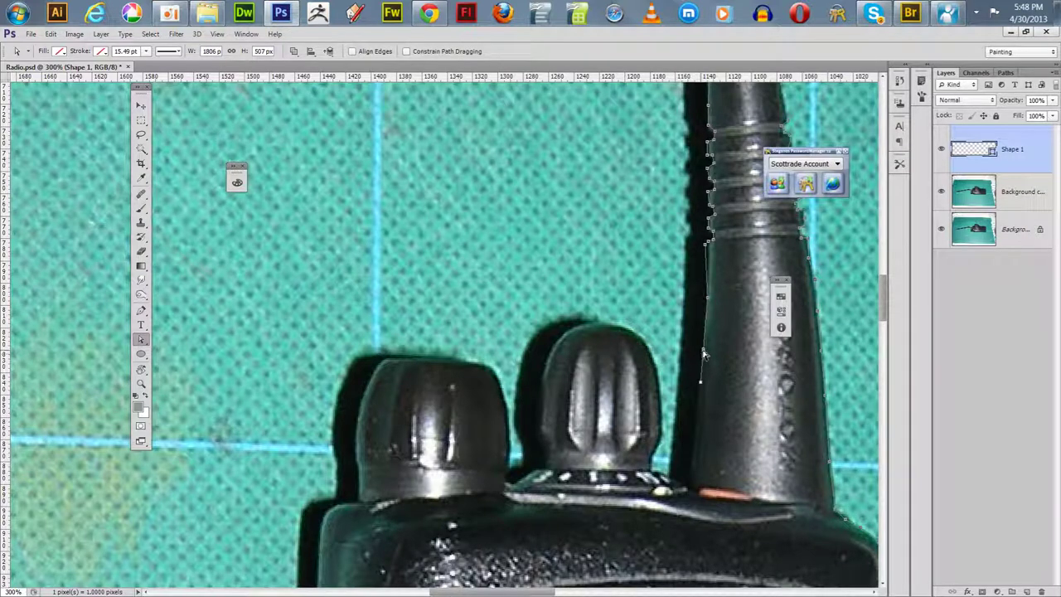
Trace down to the antenna's foot, then up the right side and over the top of the round knob beside it.
click(141, 310)
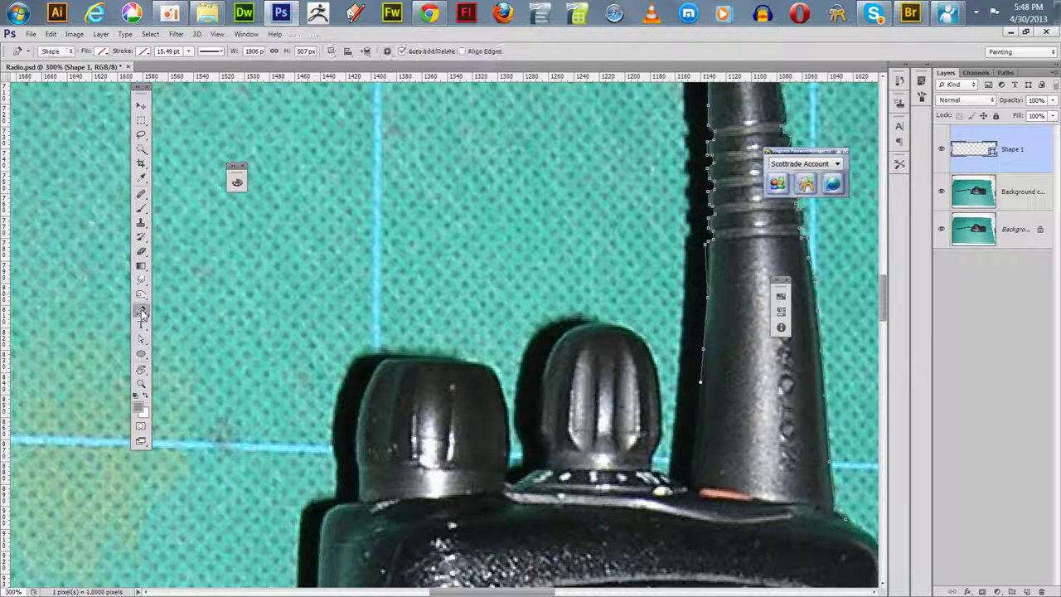
click(697, 409)
click(689, 479)
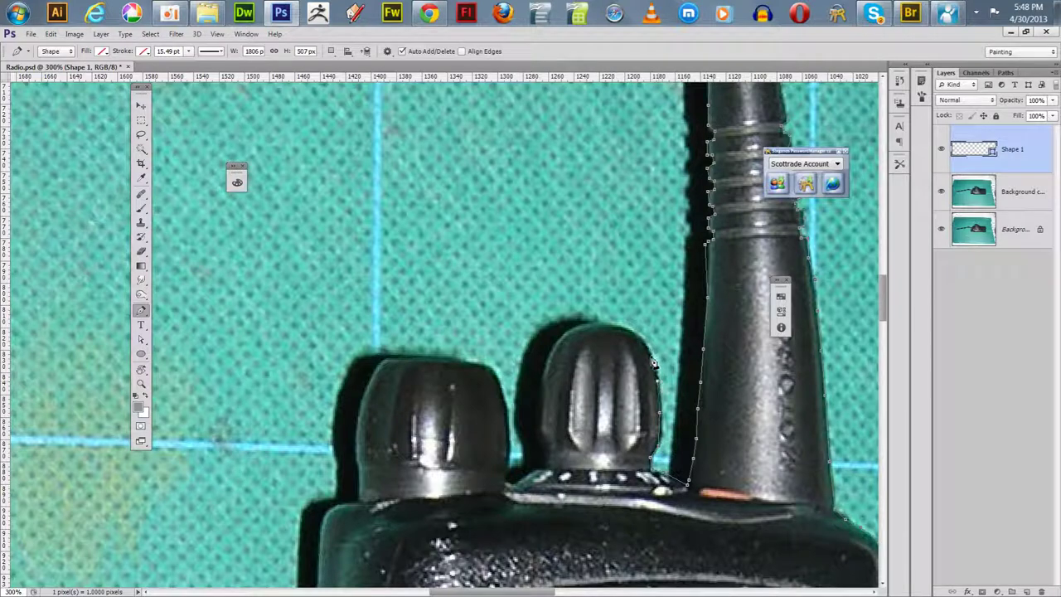
click(630, 331)
click(598, 325)
click(550, 350)
Convert the anchor point at the top of the round knob and adjust it to follow the rounded edge.
click(140, 339)
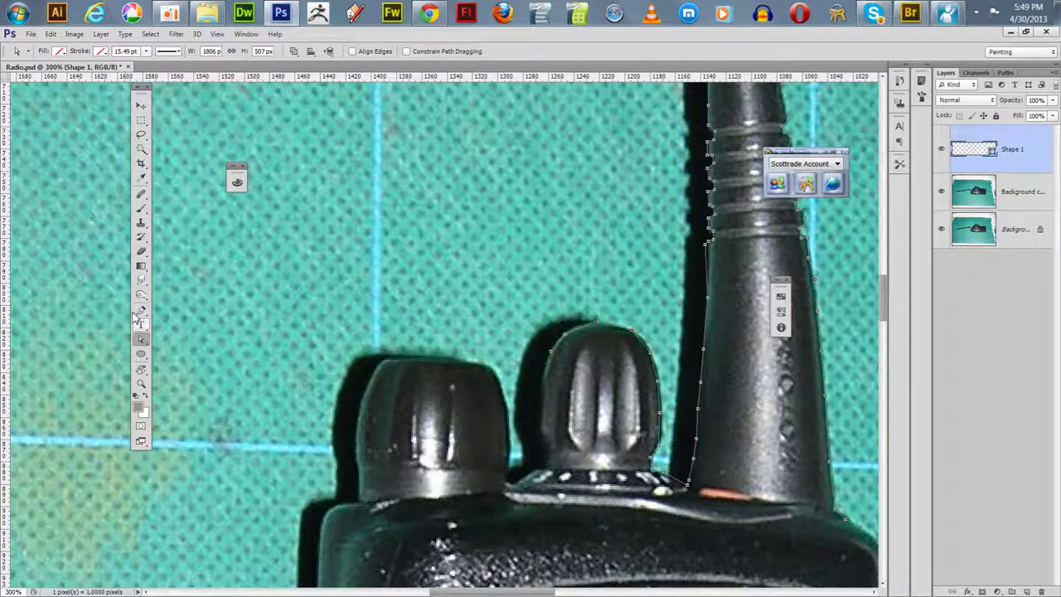
click(141, 309)
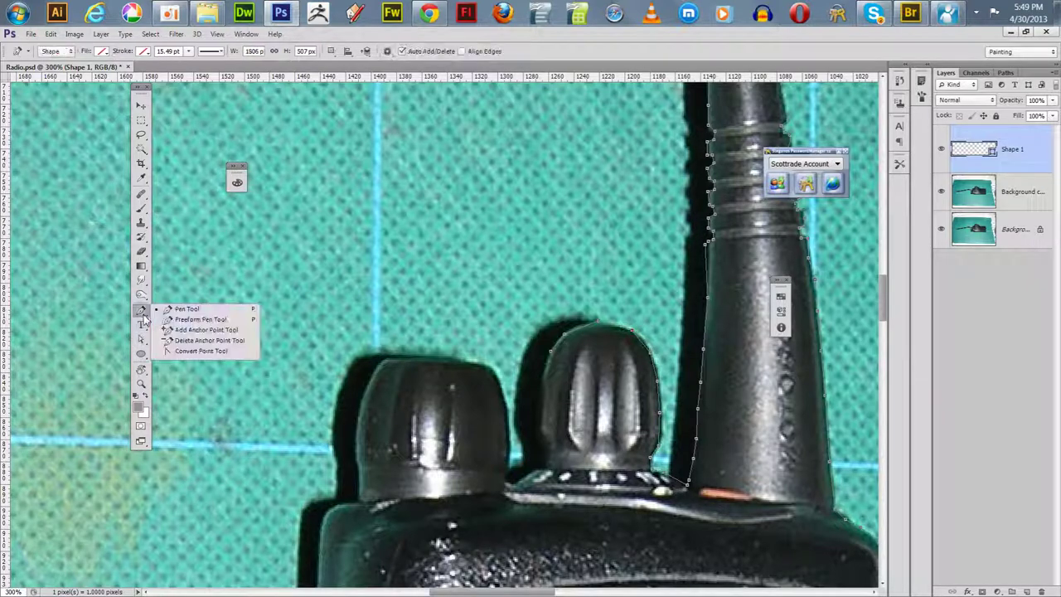
click(172, 349)
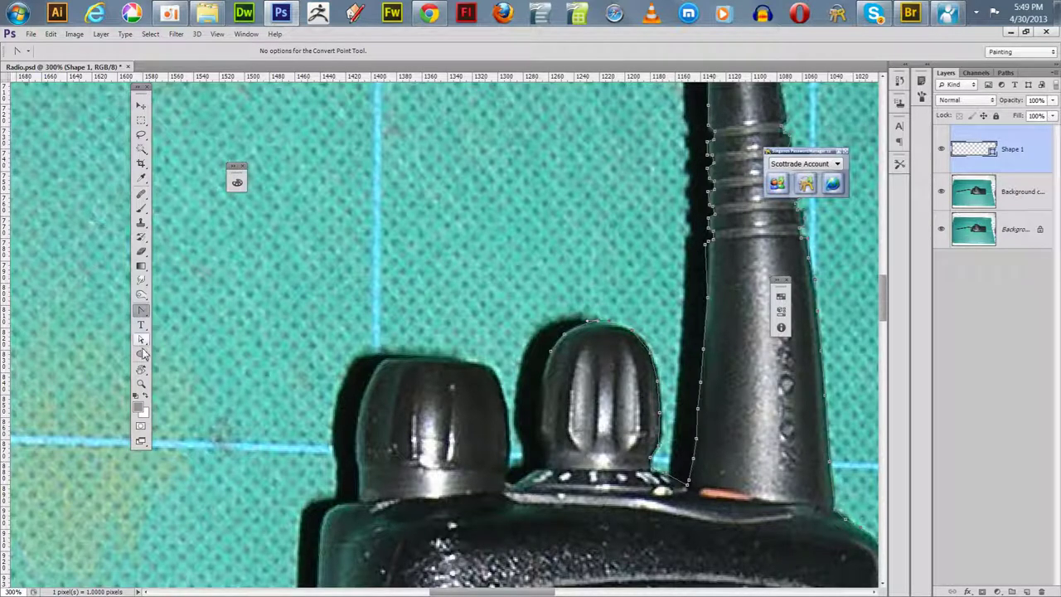
click(141, 340)
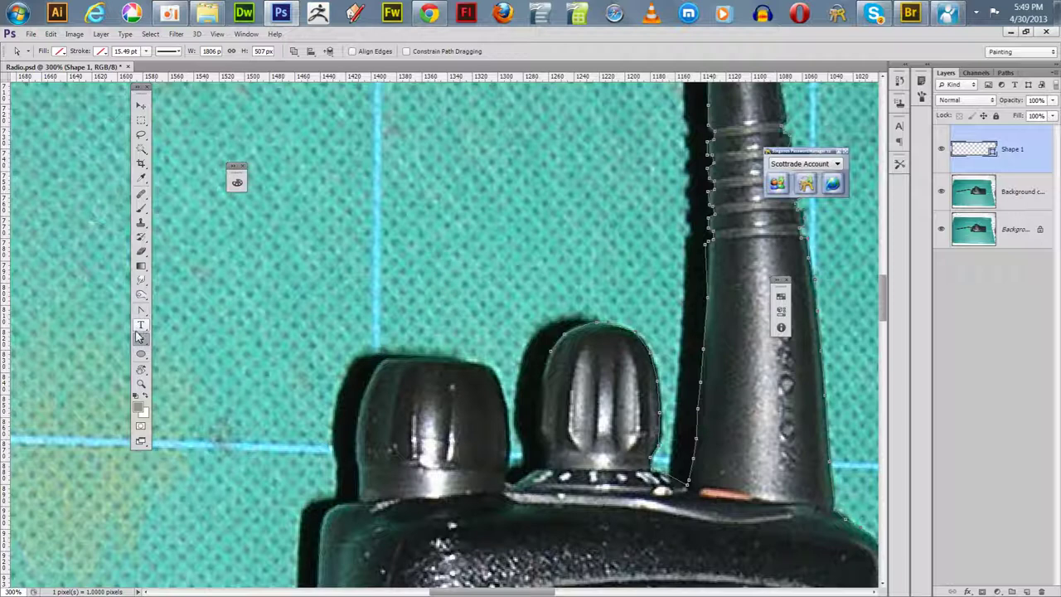
Trace the left side of the round knob with the Pen tool down to its base, inside the shadow.
click(142, 313)
click(188, 309)
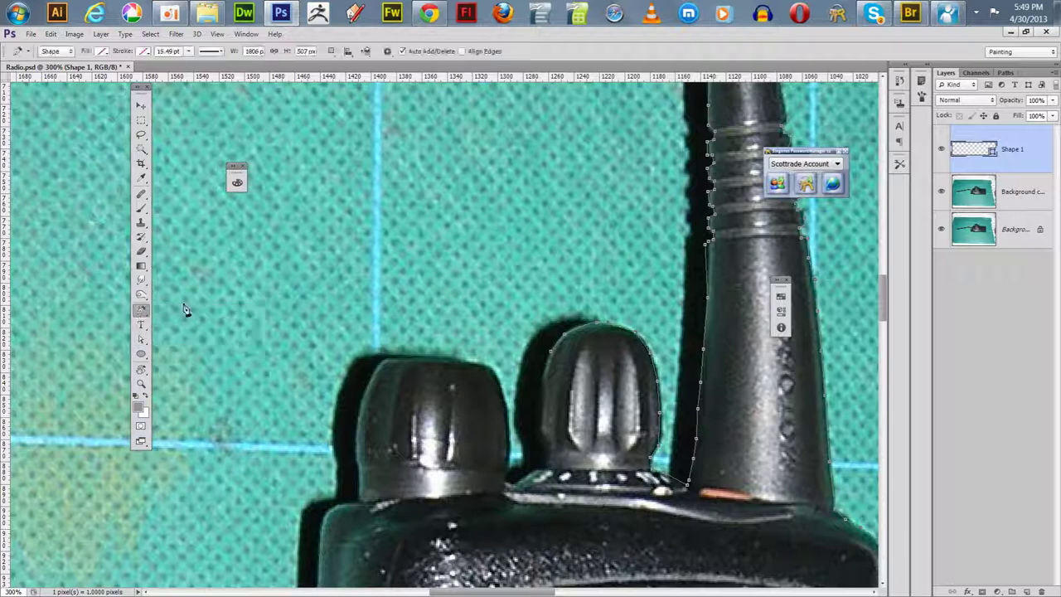
click(545, 369)
click(542, 383)
click(542, 395)
click(544, 408)
click(545, 431)
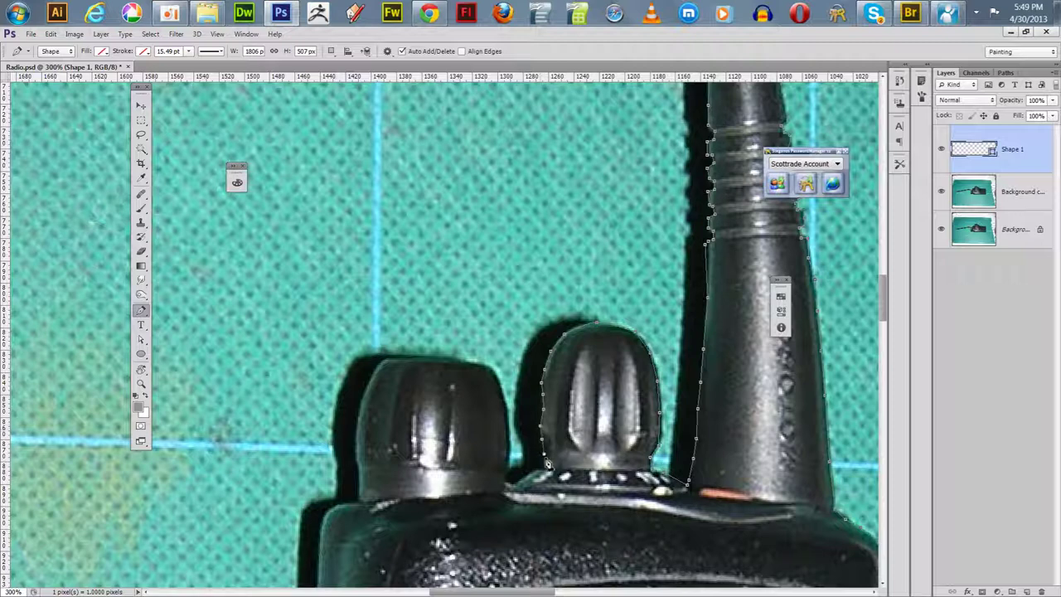
click(544, 466)
Trace the collar between the two knobs, then go up the right side and over the top of the wider left knob.
click(536, 470)
click(514, 480)
click(503, 479)
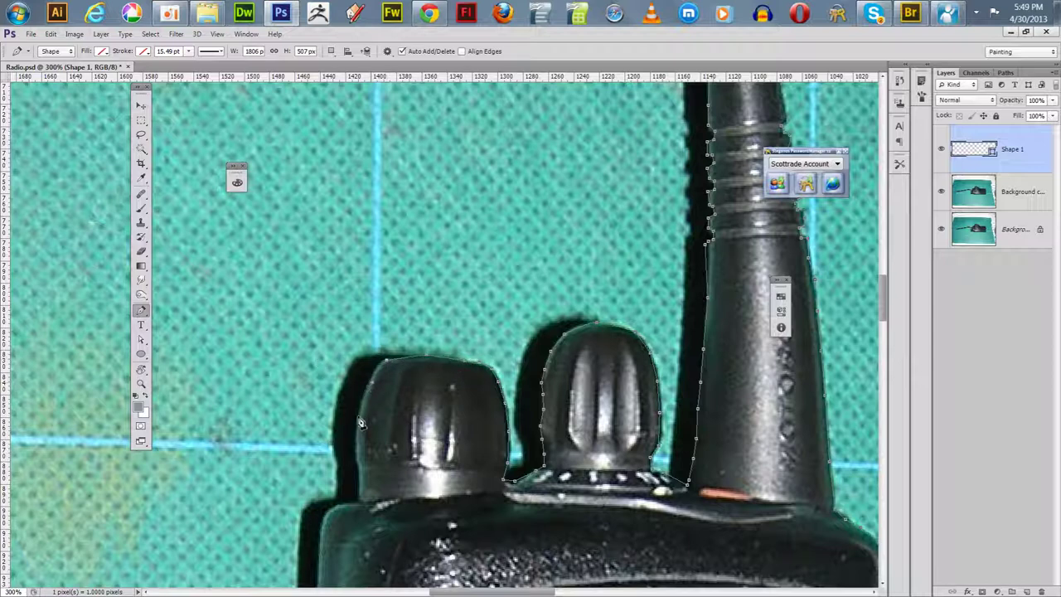
Convert the anchor point at the wider knob's upper-left corner to a curve and reposition it on the knob's edge.
click(140, 339)
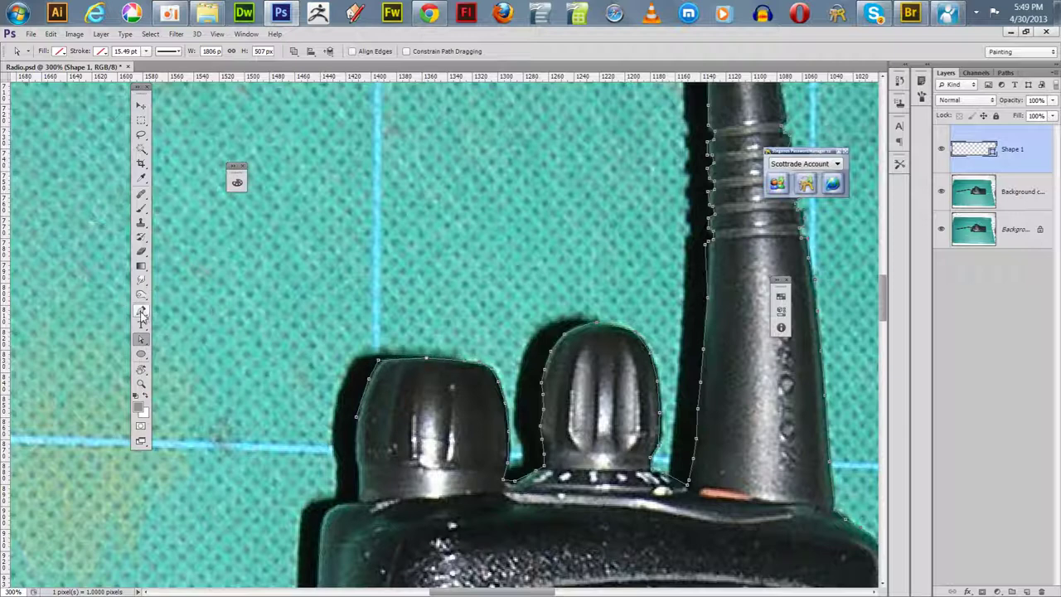
drag(141, 310, 179, 363)
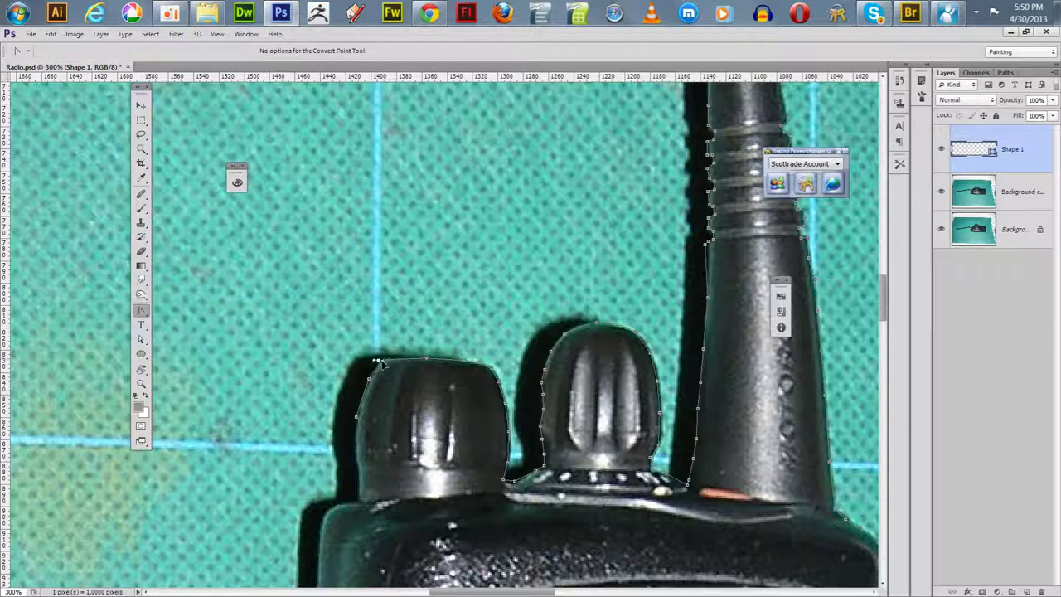
drag(379, 360, 368, 367)
key(a)
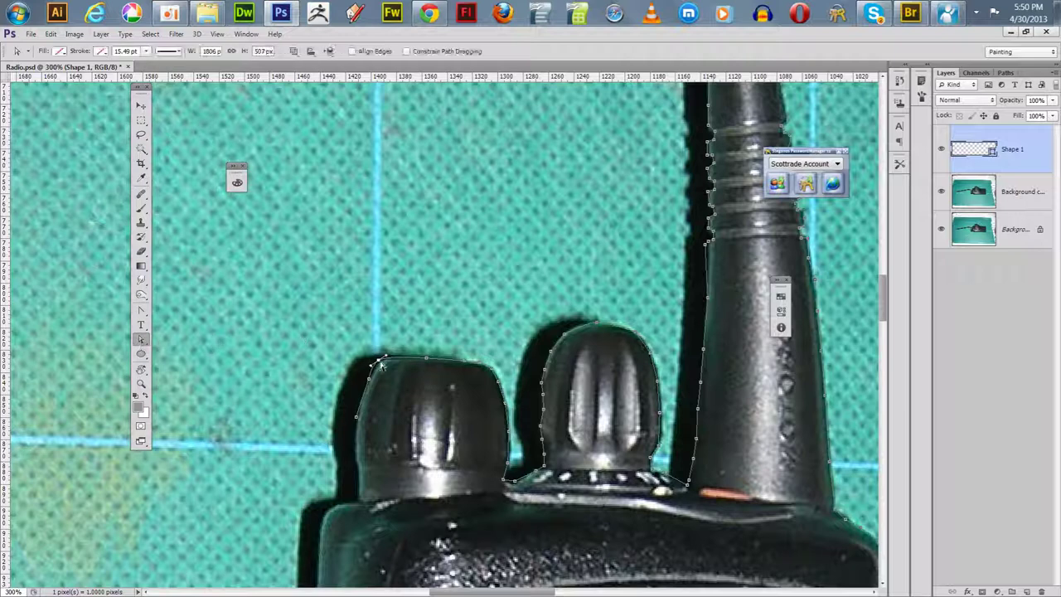
drag(380, 360, 381, 363)
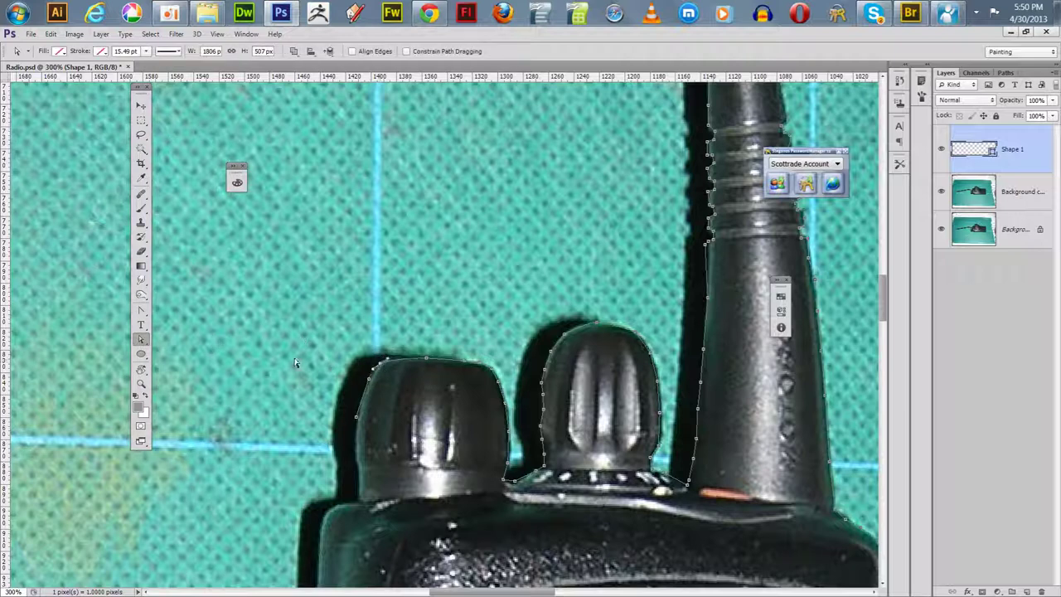
Extend the outline down the left side of the wider knob and onto the top edge of the radio body.
click(141, 309)
click(162, 310)
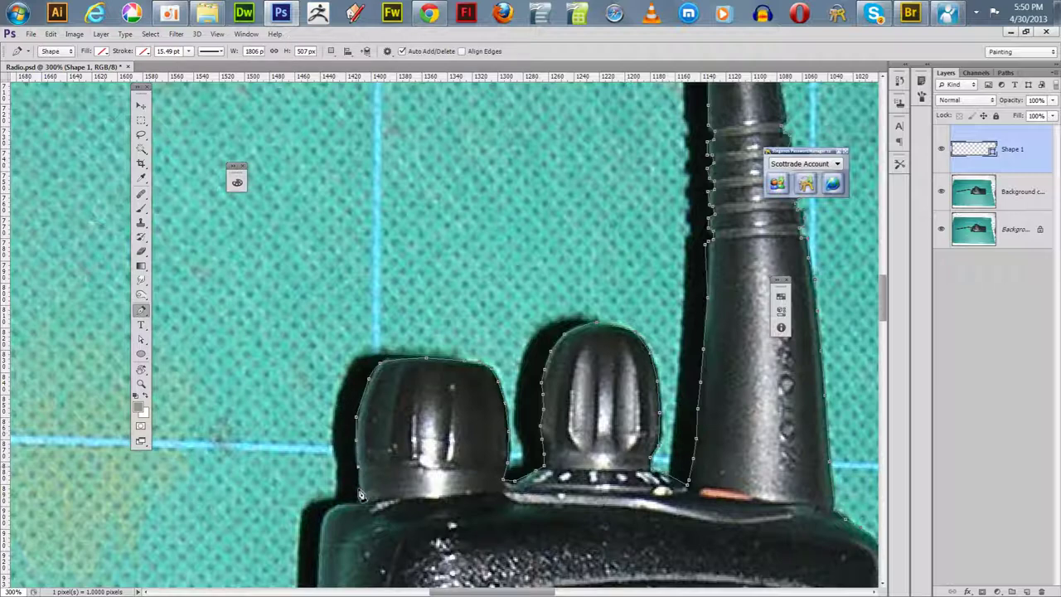
drag(323, 414, 462, 323)
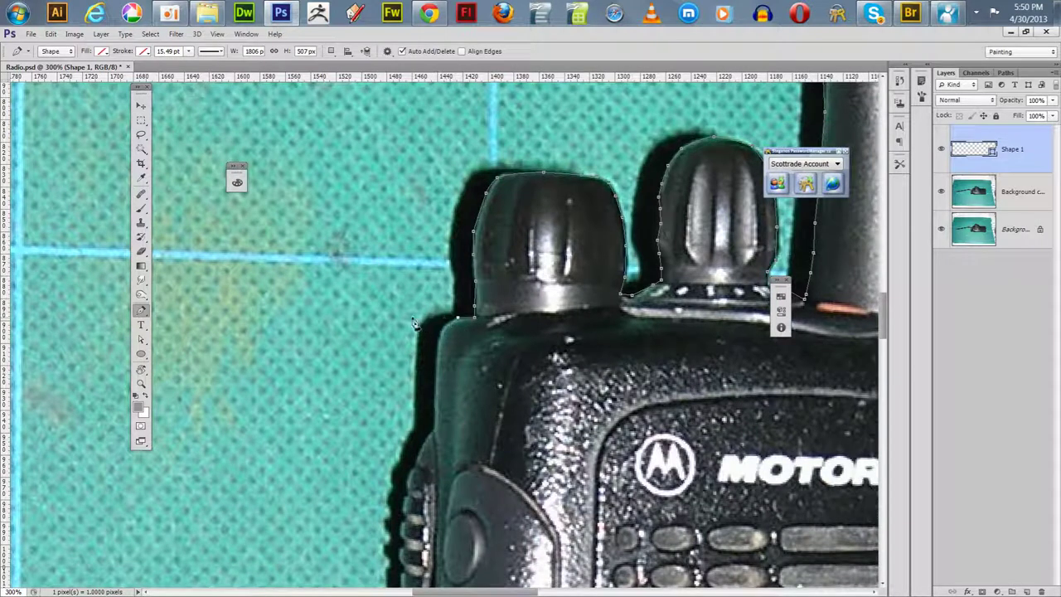
Trace around the radio body's upper-left corner and down its left edge to the top of the side button.
click(438, 332)
click(436, 367)
click(434, 404)
click(434, 431)
click(416, 468)
Adjust the last anchor point at the upper end of the side button with the Convert Point and Direct Selection tools.
drag(141, 313, 199, 357)
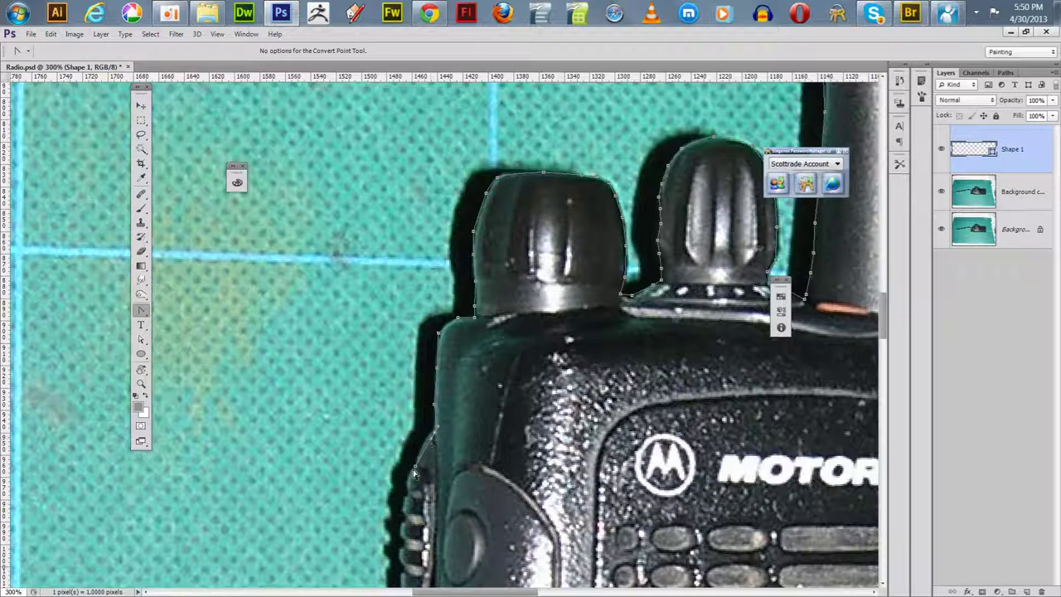
key(a)
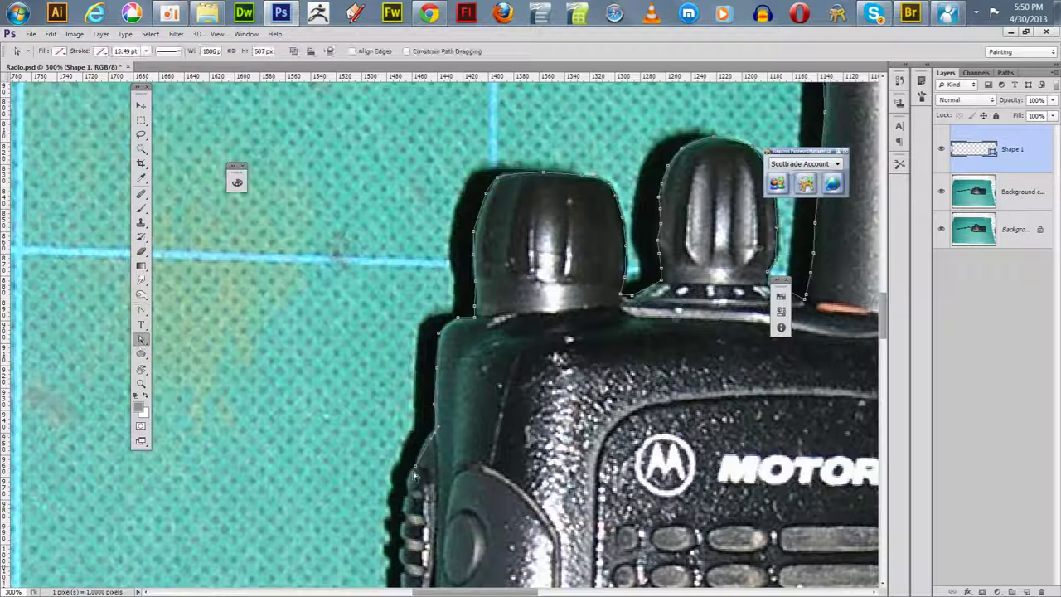
click(414, 471)
Add an anchor point on the segment at the side button's upper end and shape the curve to the button's edge.
click(140, 310)
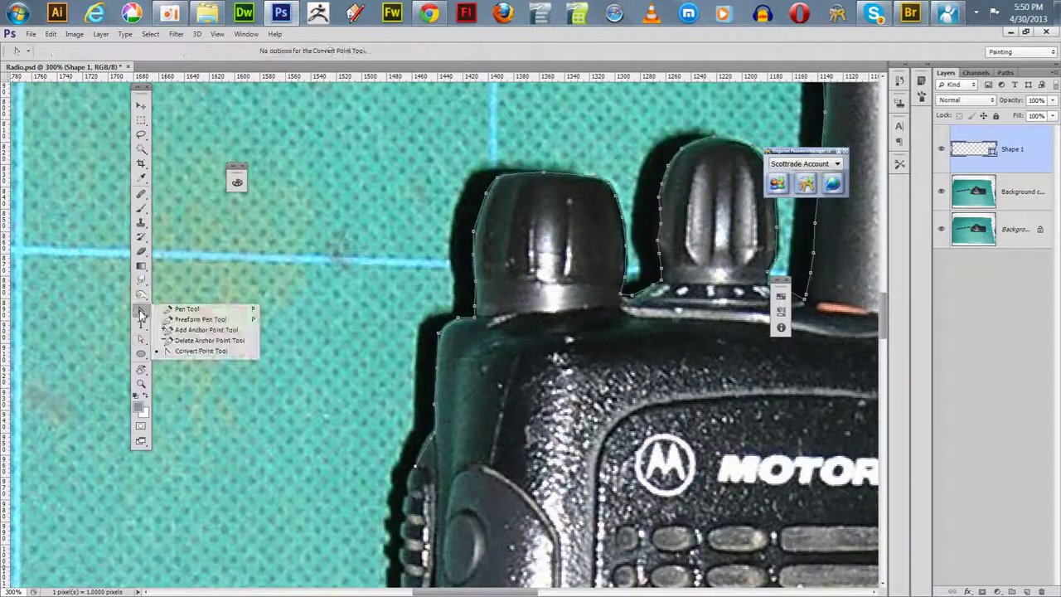
click(190, 330)
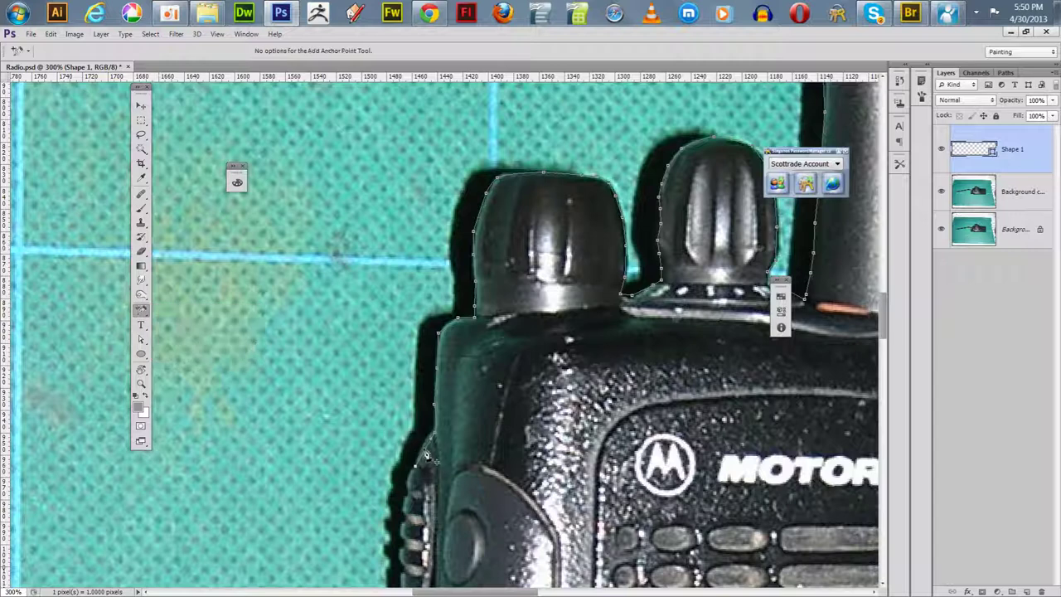
click(142, 340)
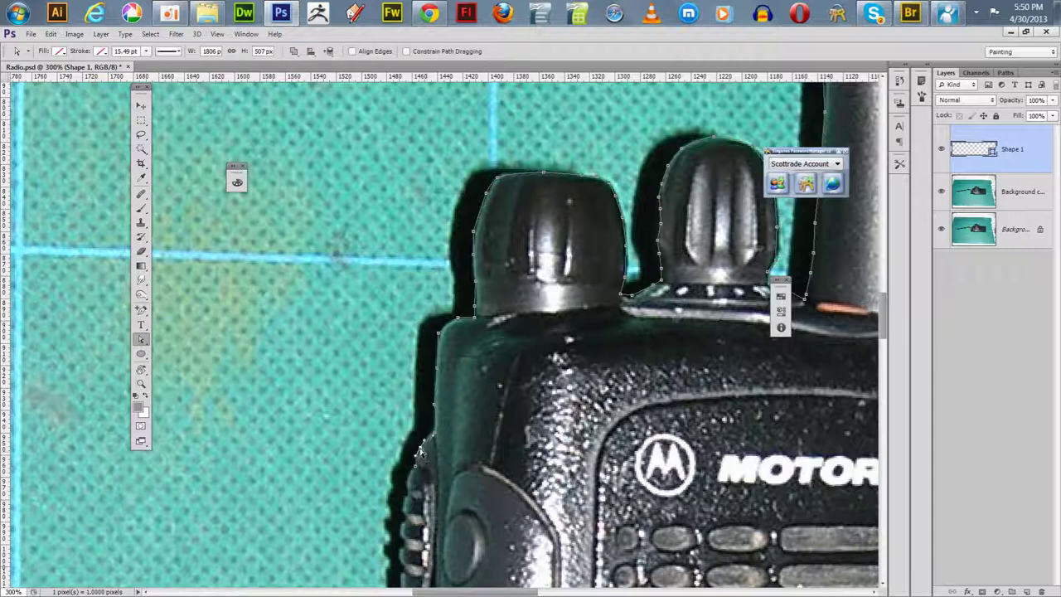
key(z)
drag(413, 448, 386, 392)
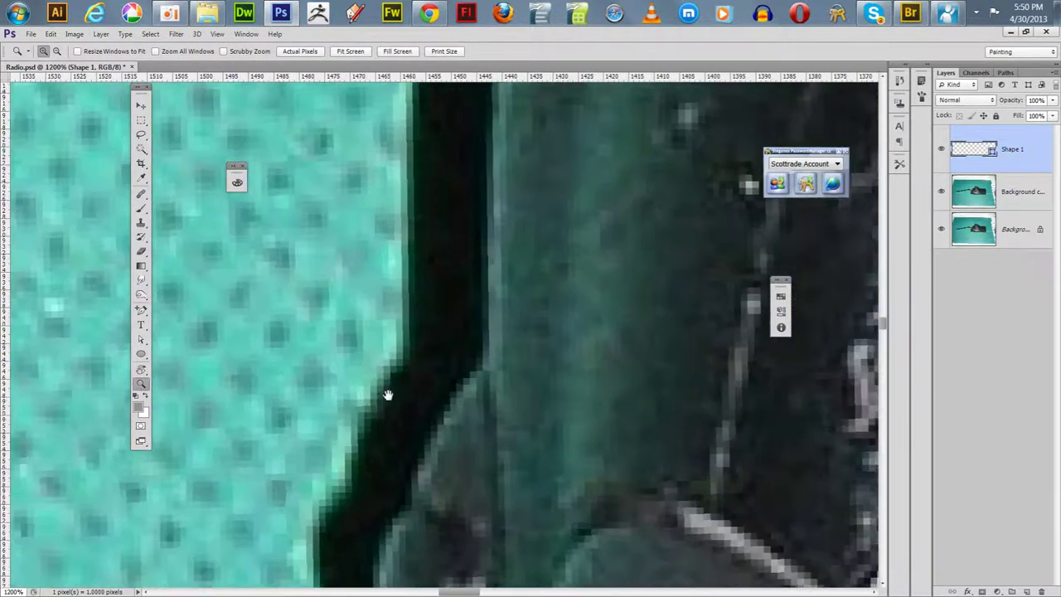
click(141, 338)
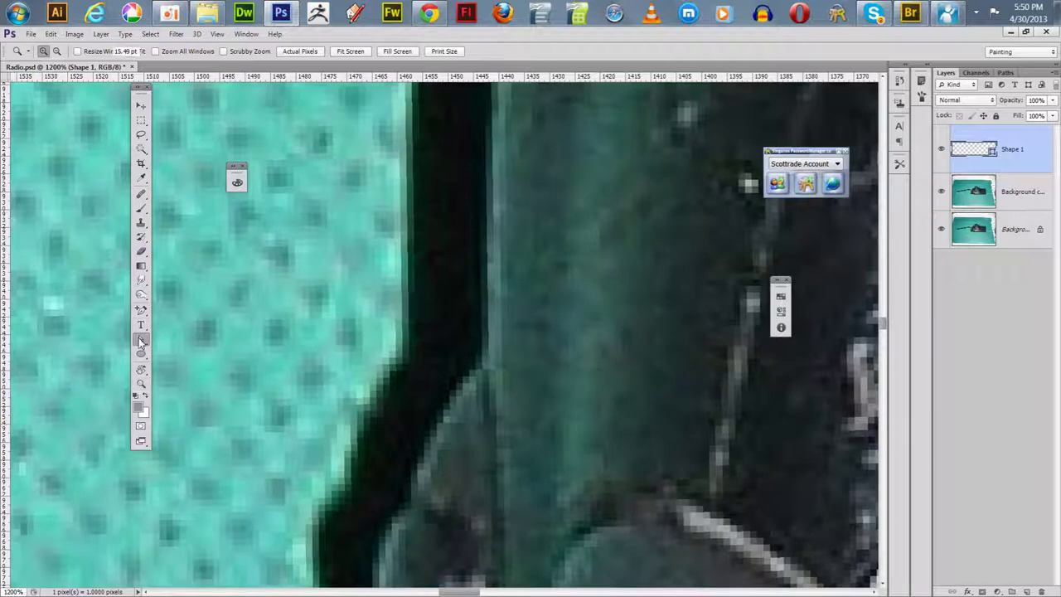
drag(431, 436, 450, 396)
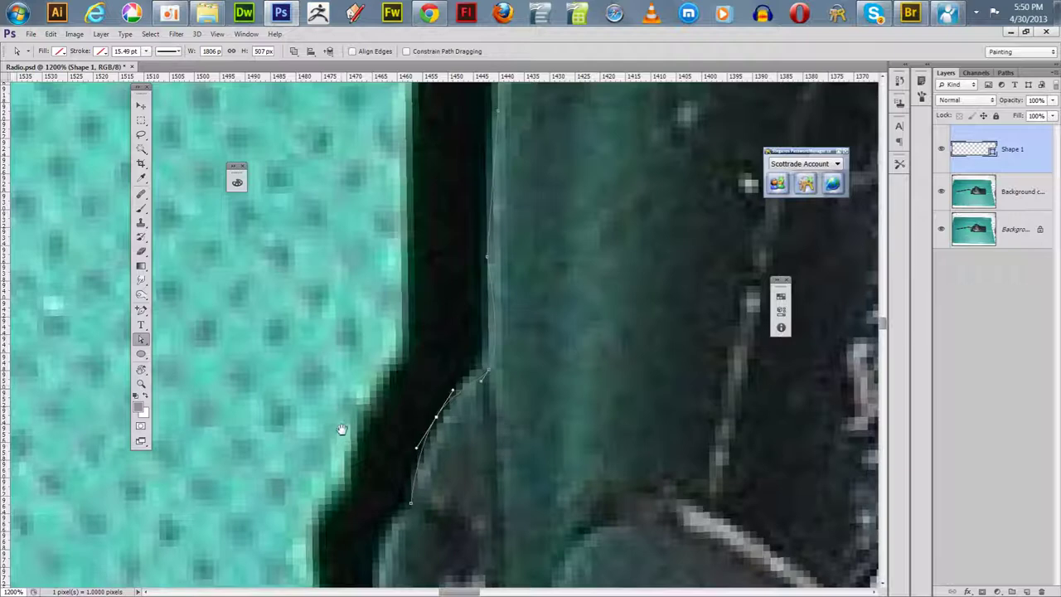
drag(342, 429, 307, 292)
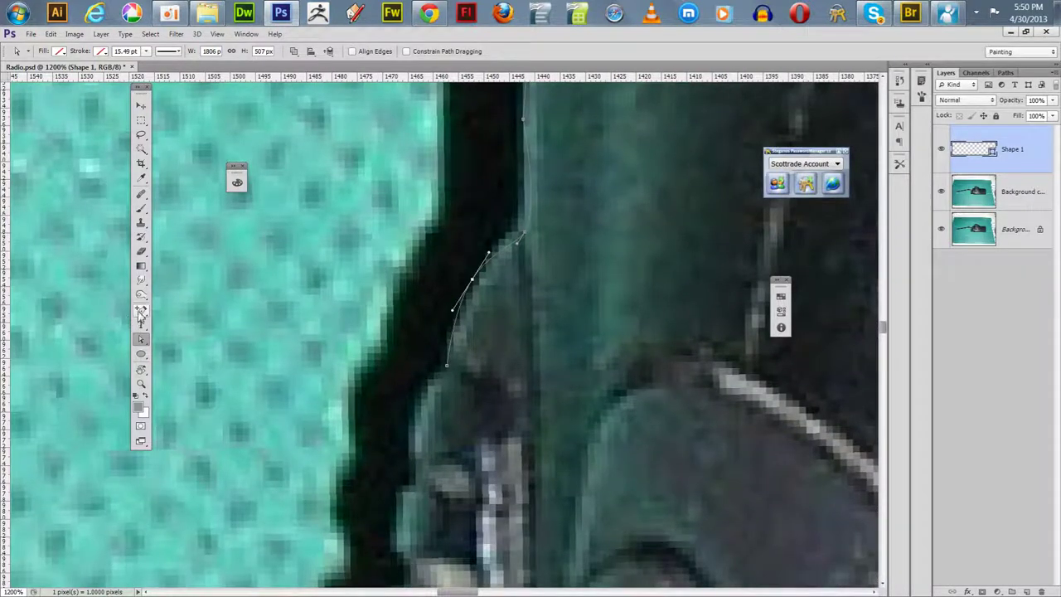
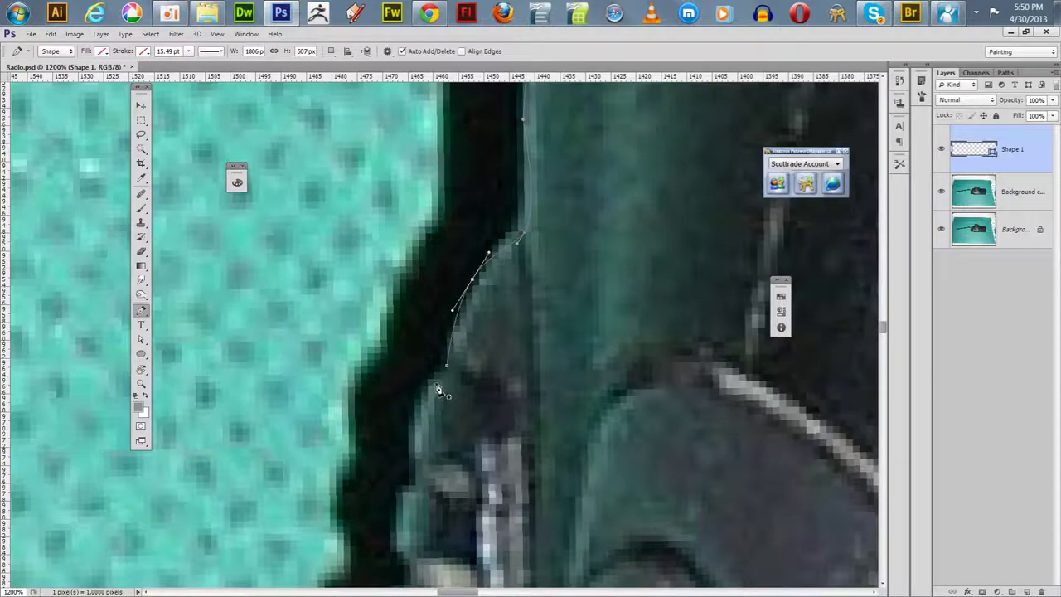
click(420, 399)
click(408, 432)
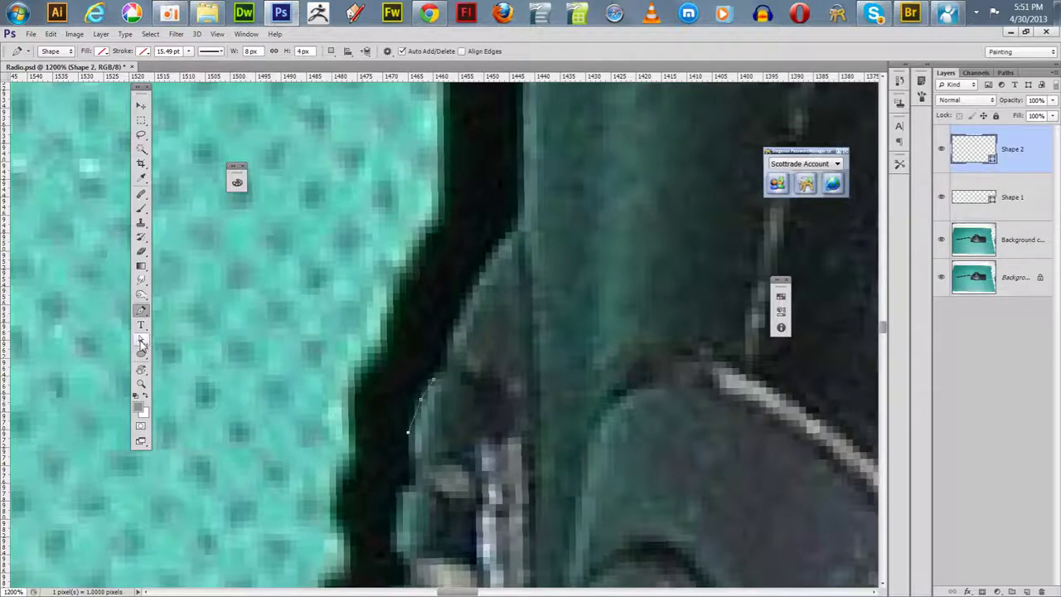
click(142, 340)
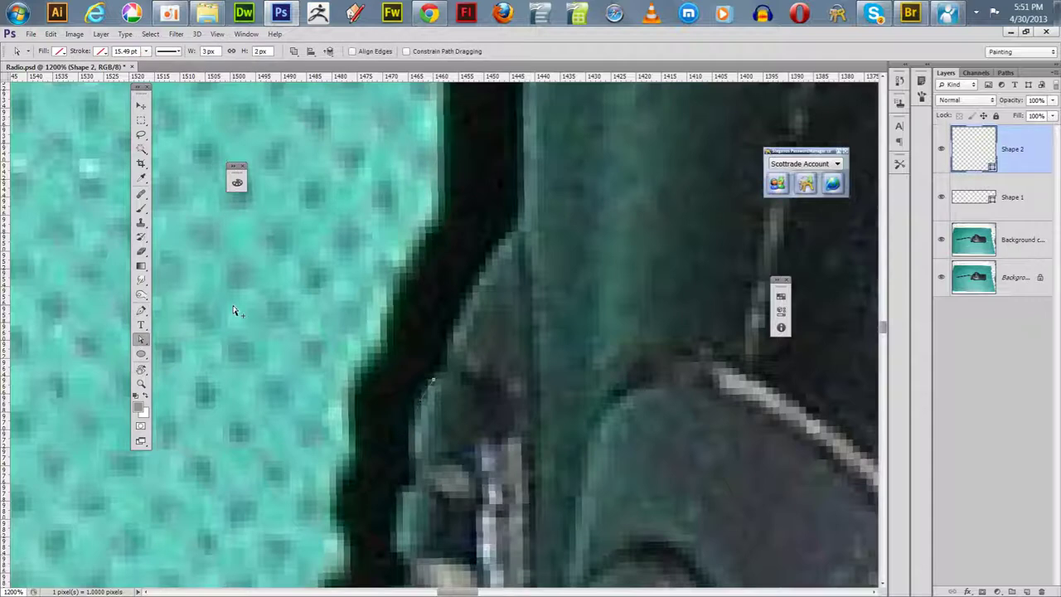
key(ctrl+e)
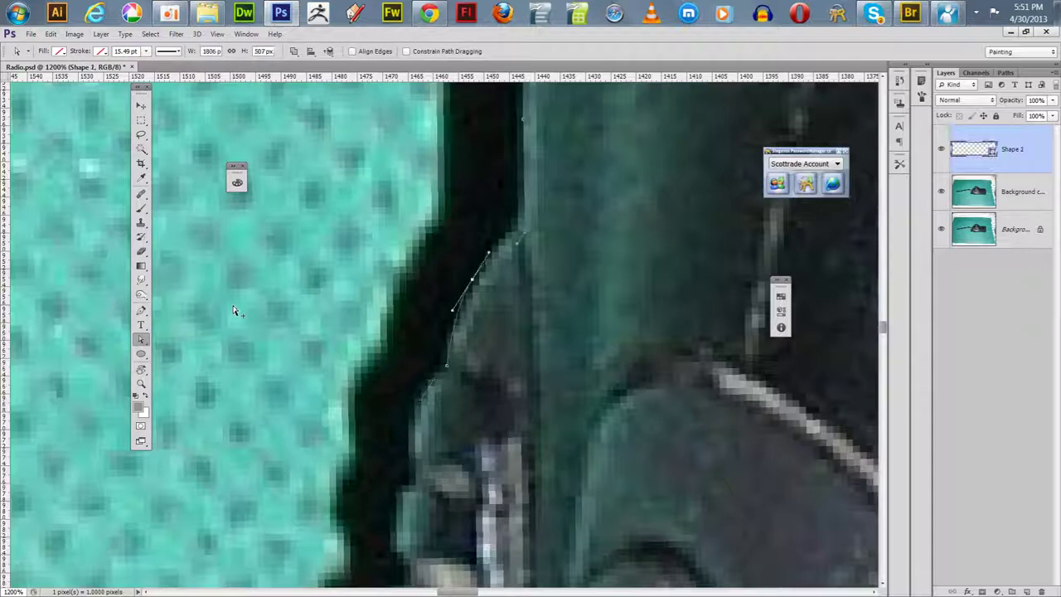
Resume the radio outline from its last anchor point with the Pen tool and trace the side button's upper ridges.
click(141, 310)
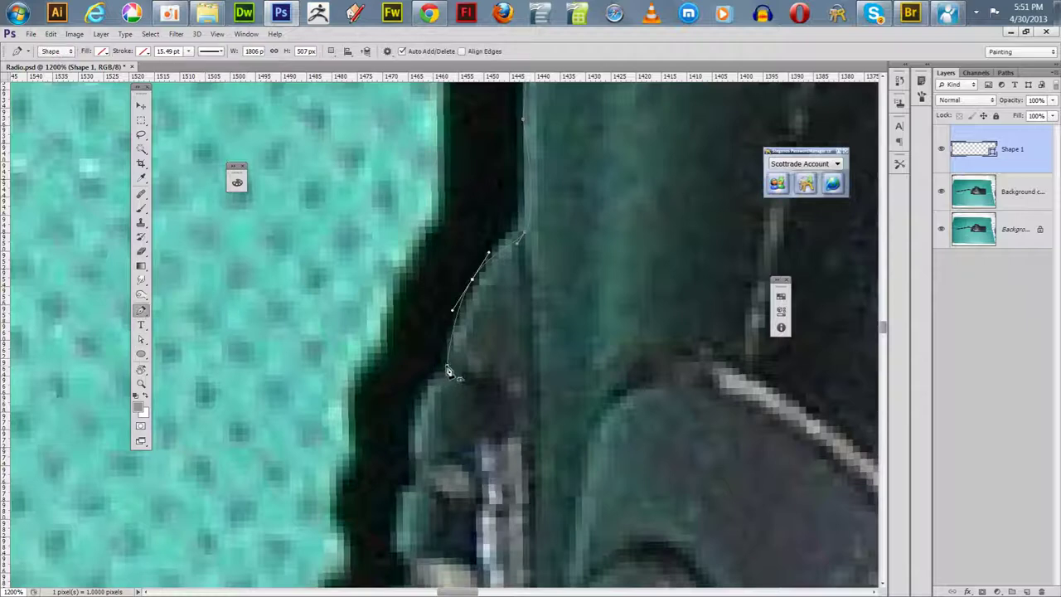
click(420, 400)
click(407, 439)
click(414, 465)
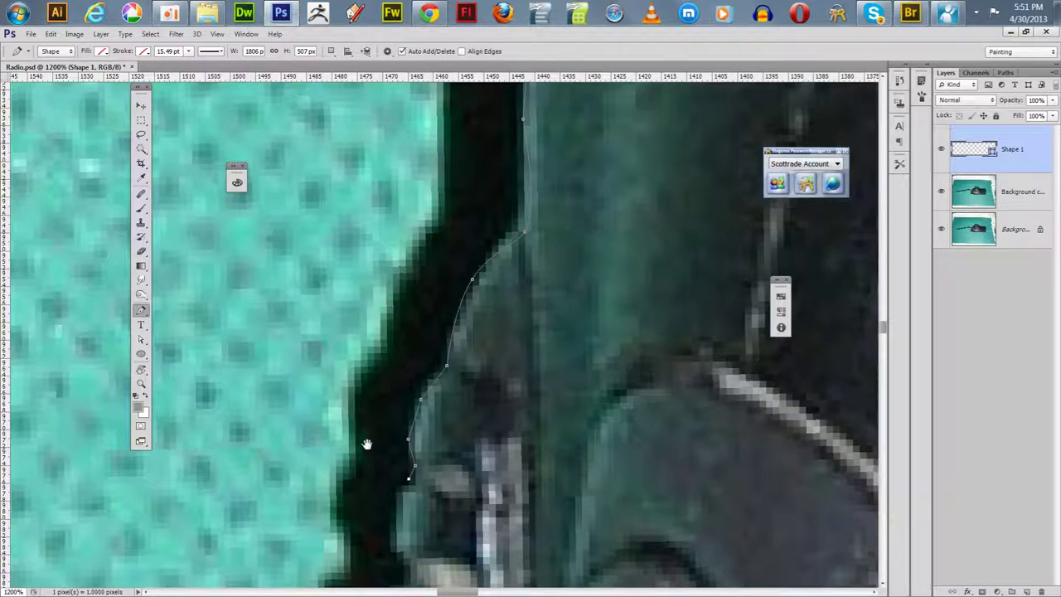
drag(368, 442, 378, 351)
click(411, 398)
click(405, 431)
click(404, 453)
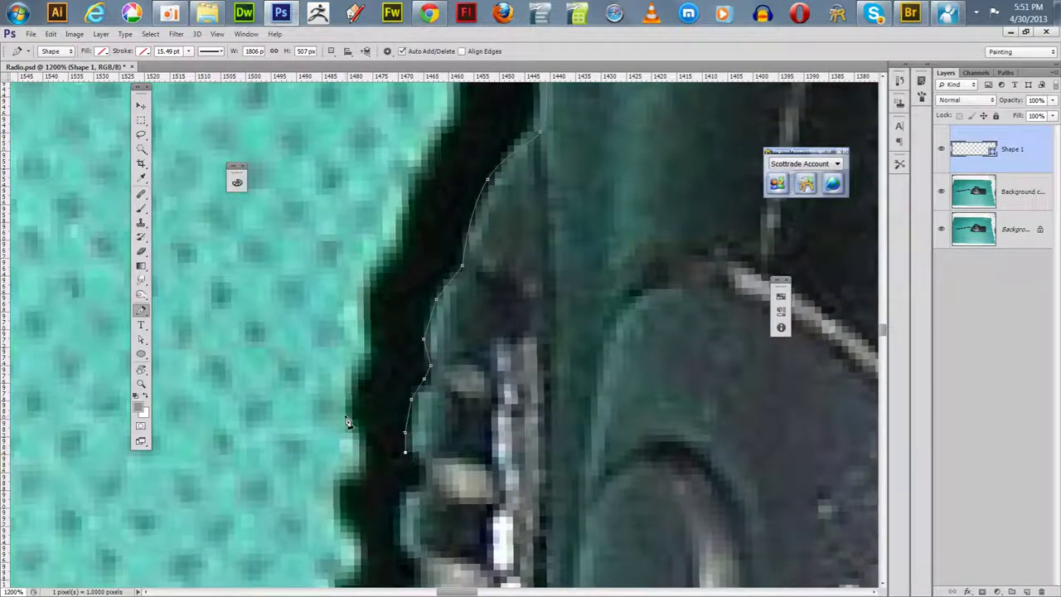
Trace the outline around the side button's remaining ridges down to its smooth lower section.
key(ctrl+minus)
key(ctrl+minus)
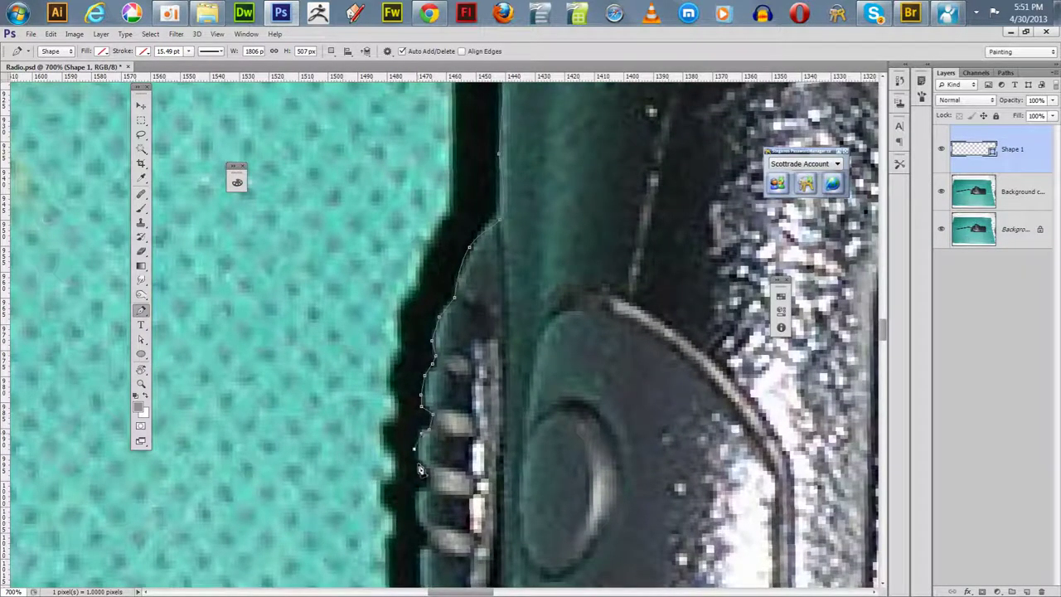
drag(370, 439, 374, 419)
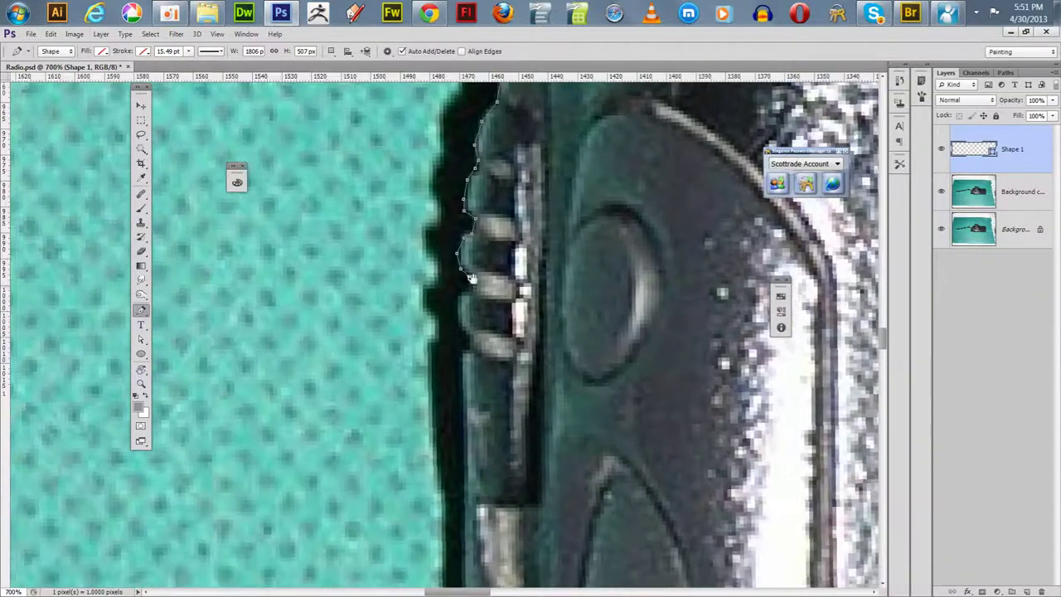
click(457, 300)
click(457, 326)
click(469, 338)
click(462, 359)
Continue the outline down the side button's lower section and along the straight left edge of the radio body.
scroll(457, 412, down, 2)
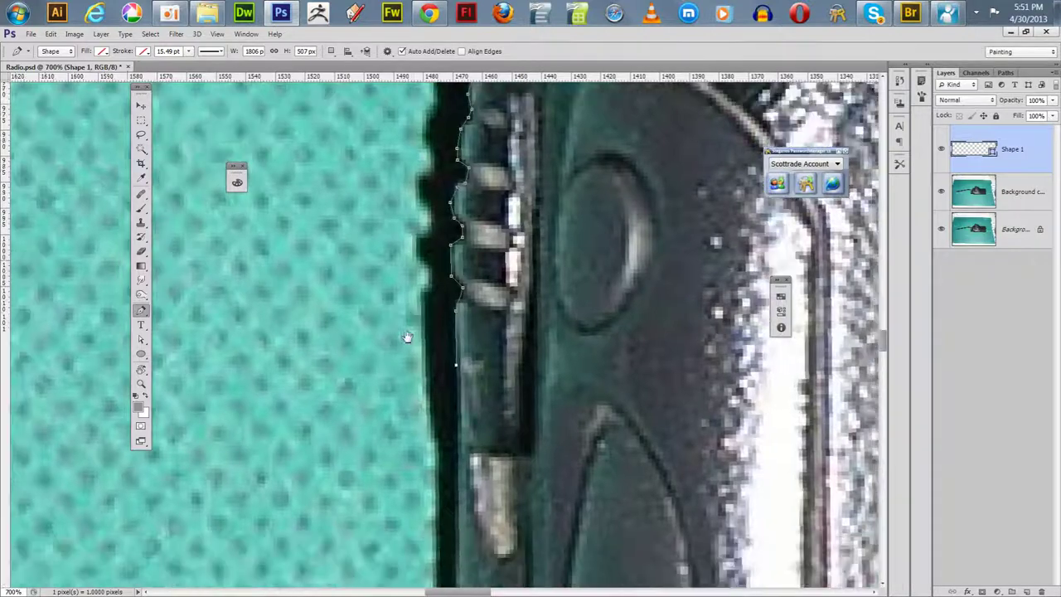
click(458, 416)
drag(414, 450, 426, 343)
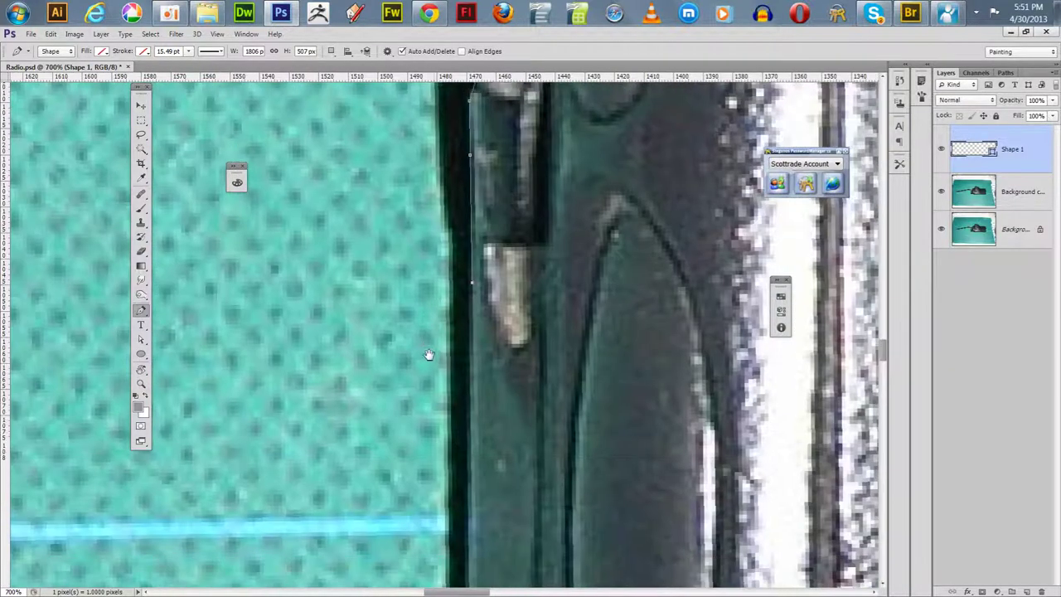
click(470, 418)
drag(427, 410, 439, 244)
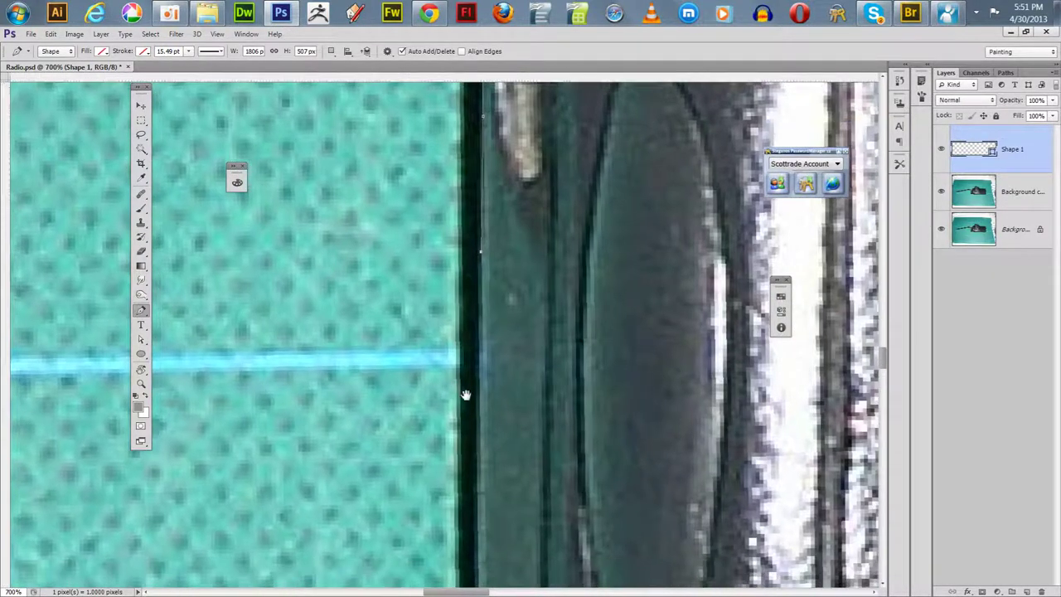
click(478, 367)
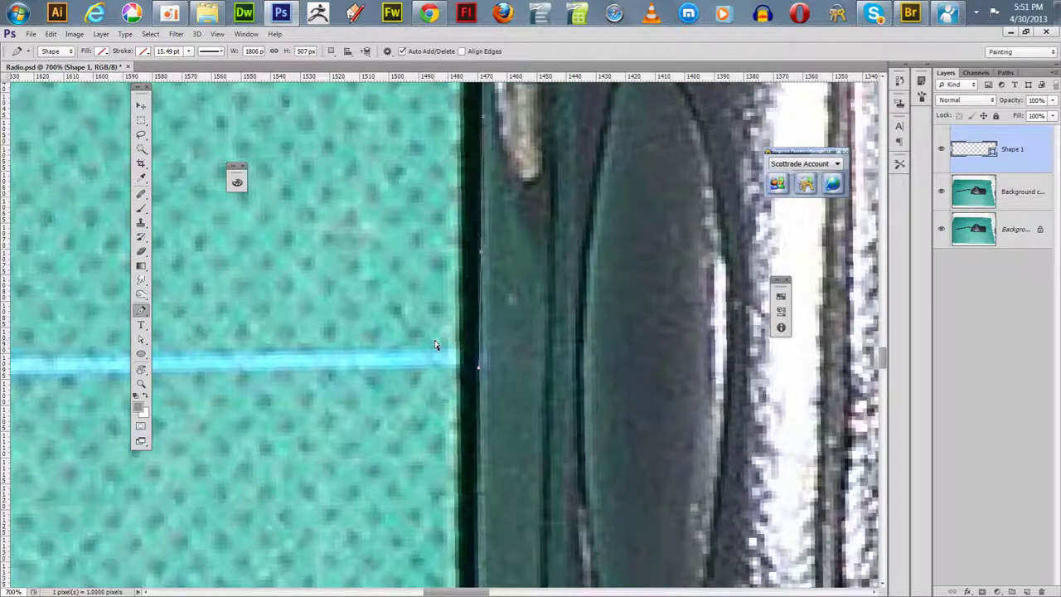
Trace the rest of the radio's left edge and close the outline at its starting anchor point.
scroll(435, 344, down, 5)
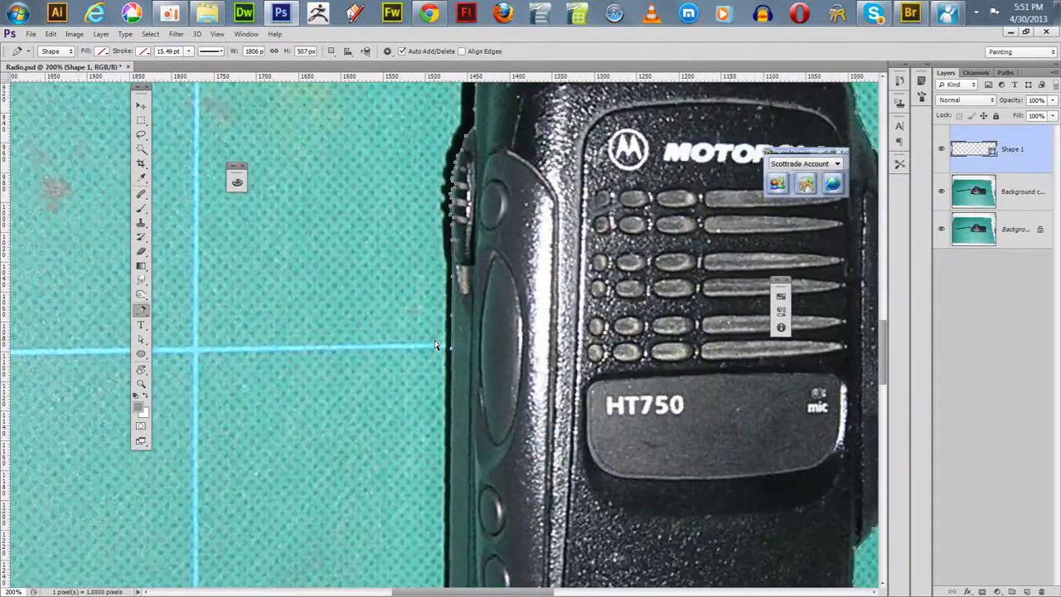
scroll(435, 345, down, 1)
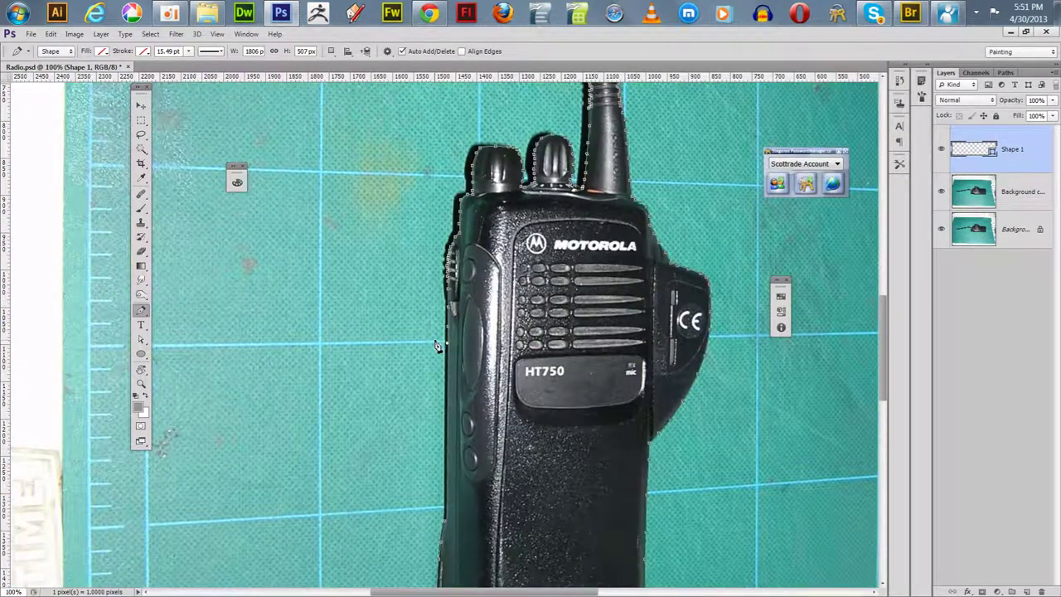
key(z)
drag(397, 305, 499, 566)
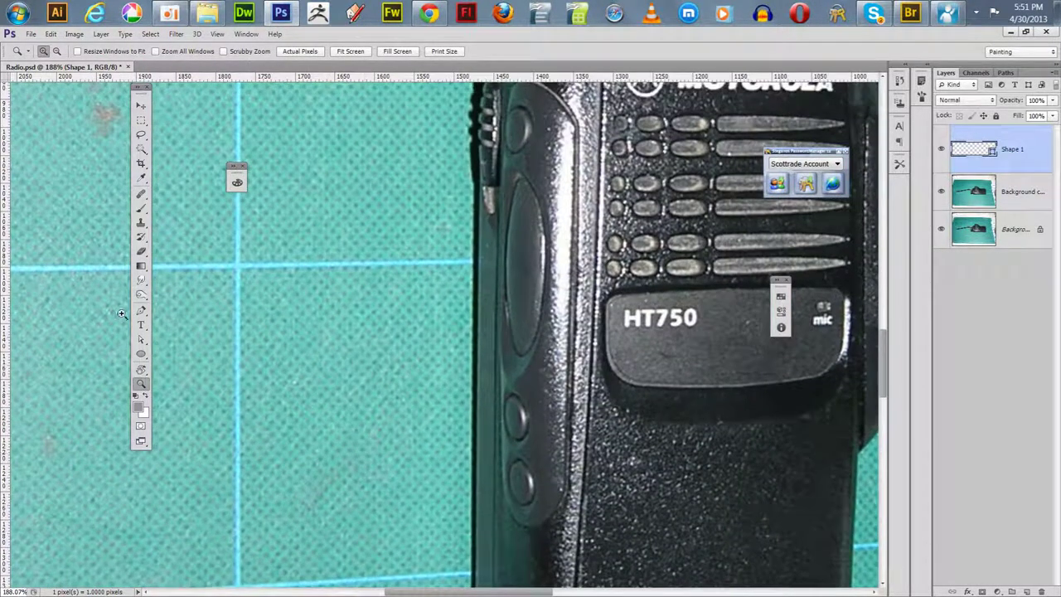
click(141, 310)
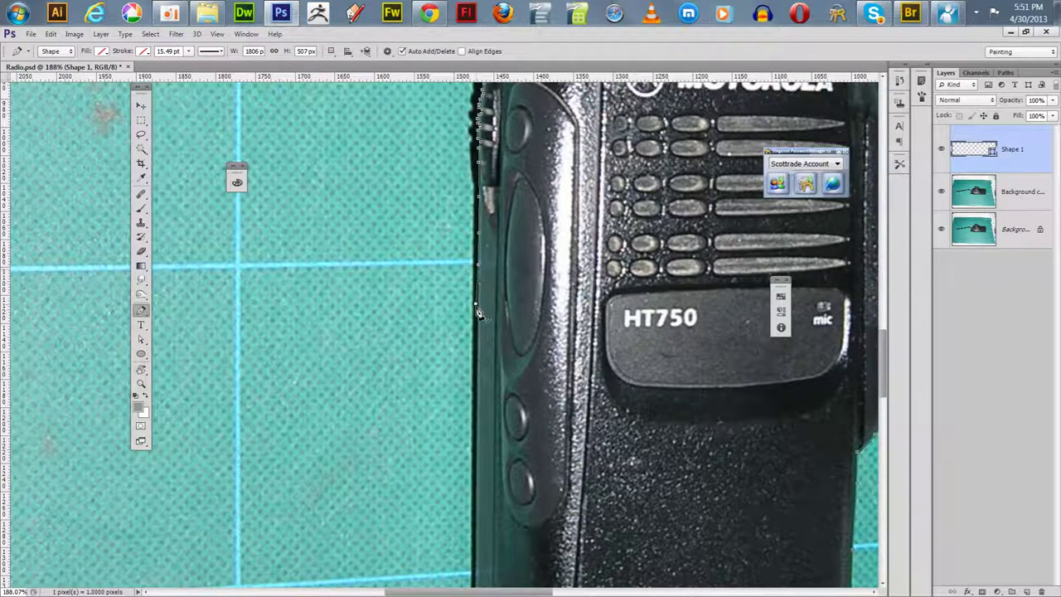
drag(446, 452, 469, 361)
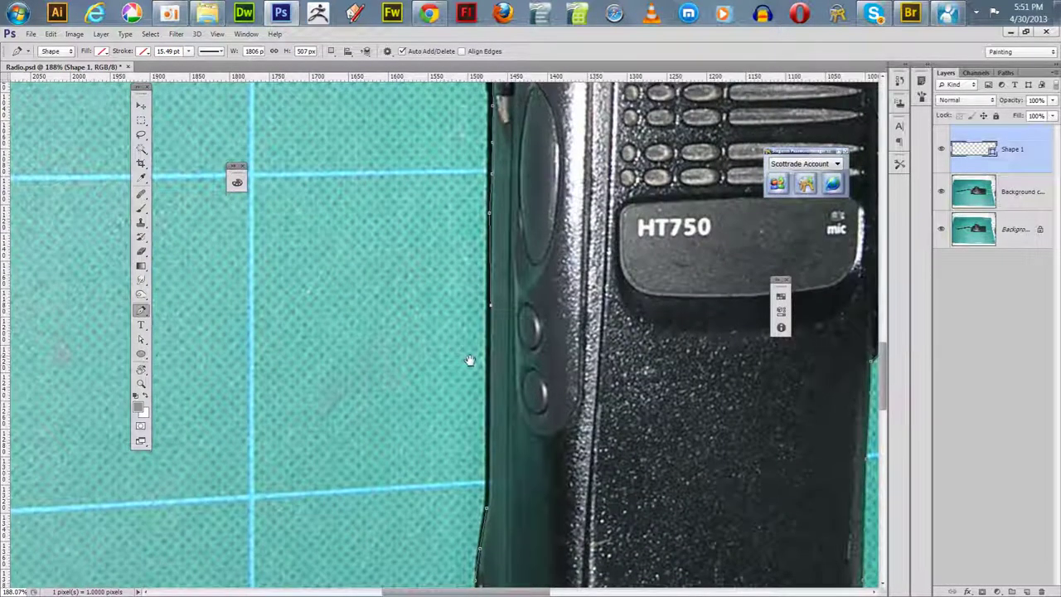
click(489, 396)
click(489, 452)
click(487, 508)
Make a new anti-aliased selection from the closed radio path.
scroll(448, 348, down, 1)
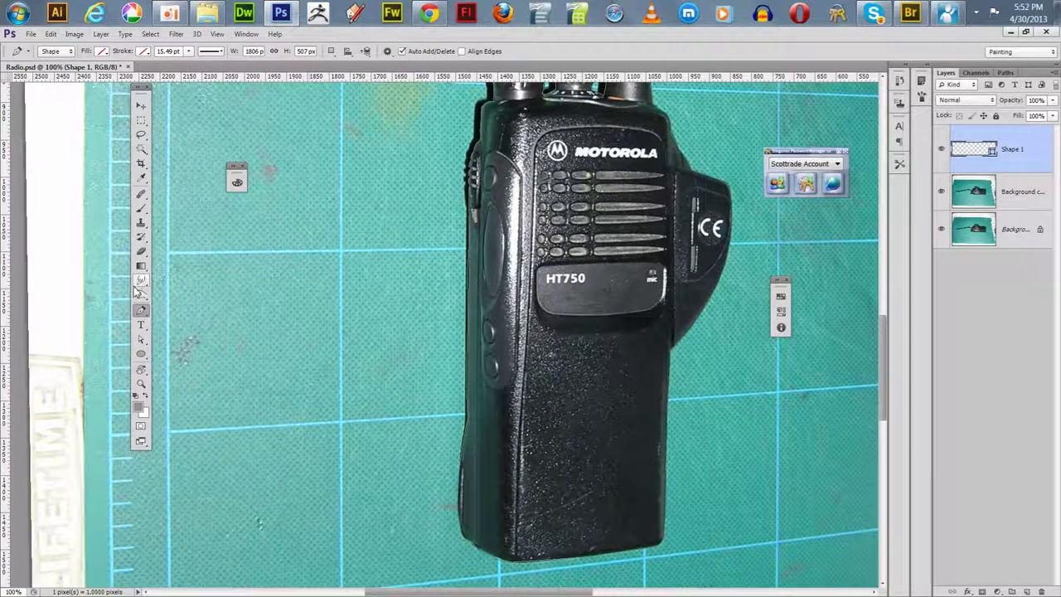
click(141, 340)
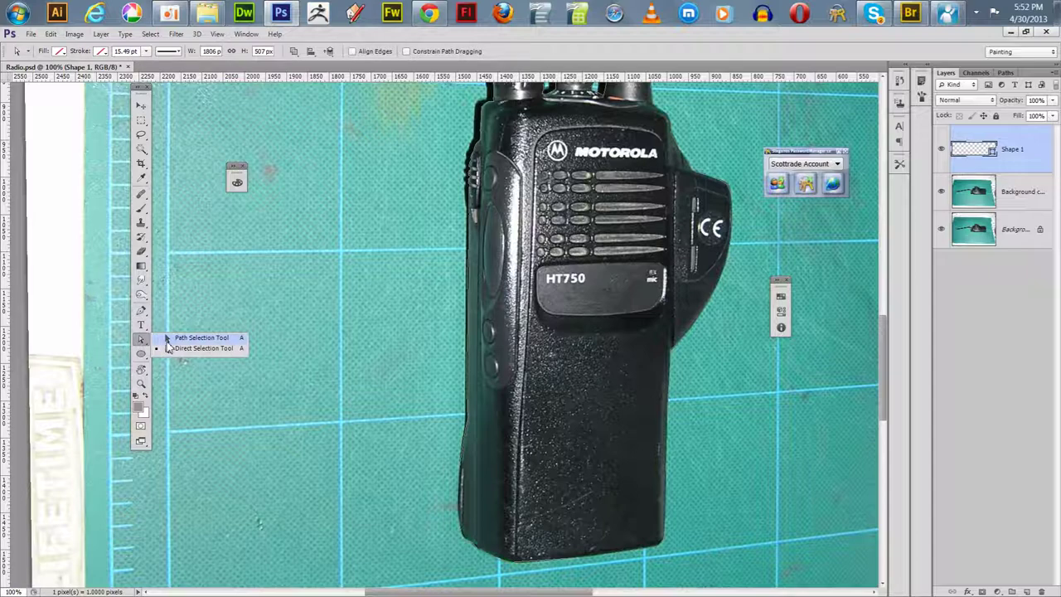
click(167, 339)
click(467, 354)
right_click(467, 355)
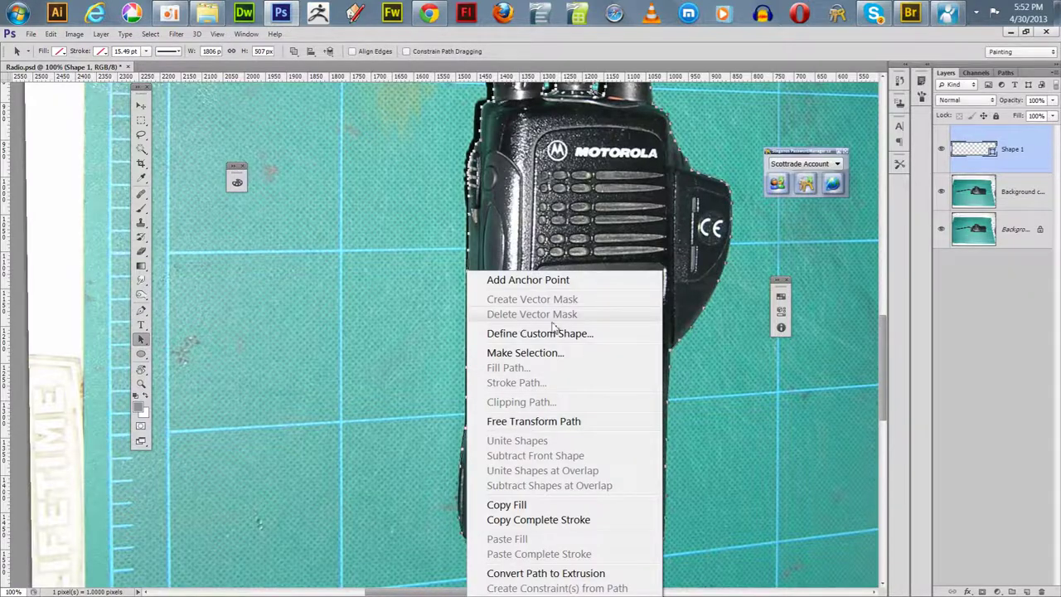
click(529, 354)
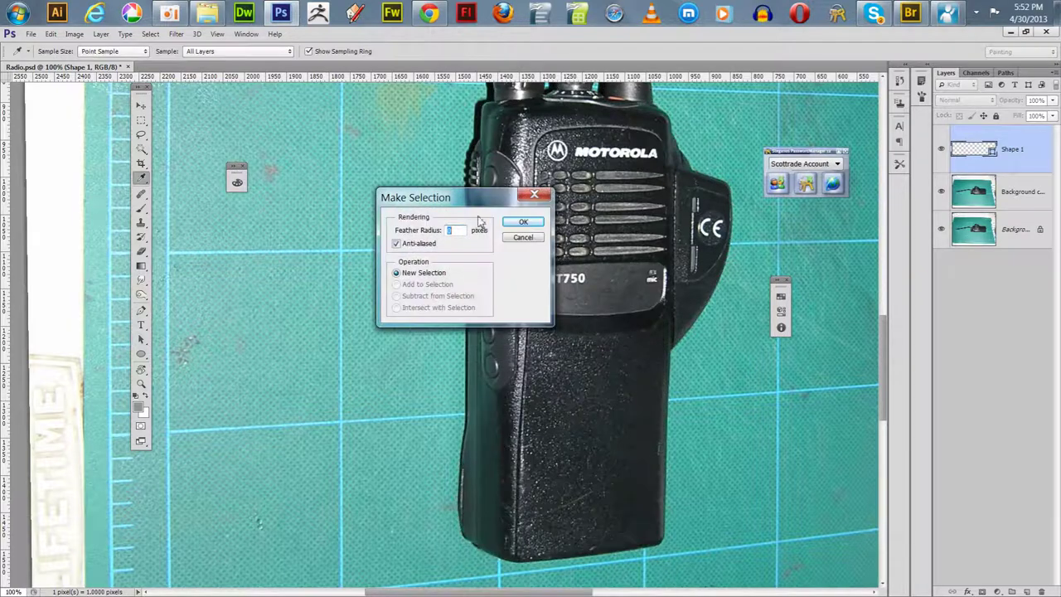
click(523, 221)
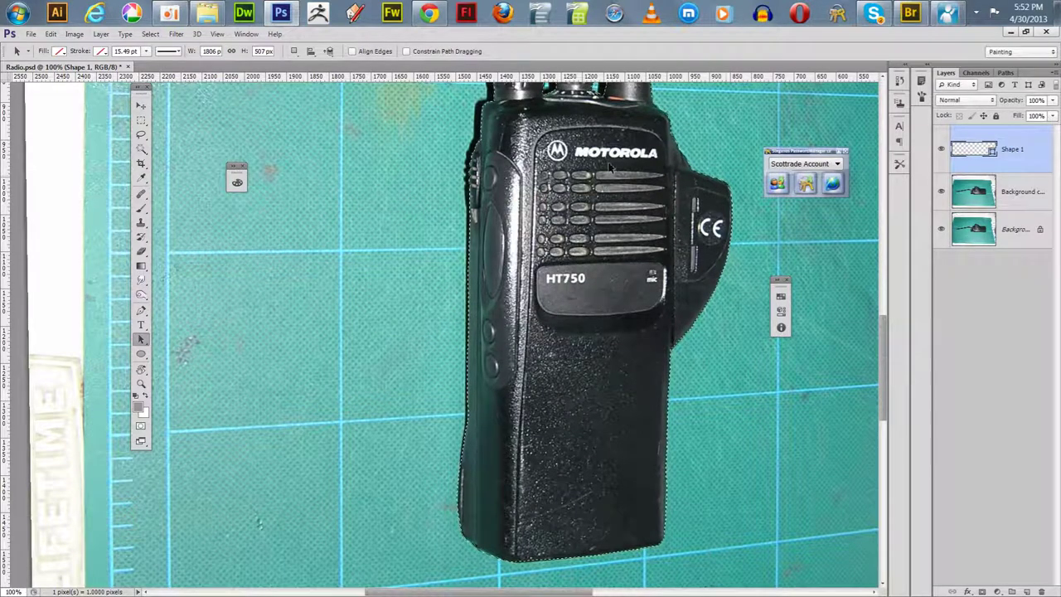
Make the Background copy layer active while keeping the radio selection.
drag(734, 374, 709, 459)
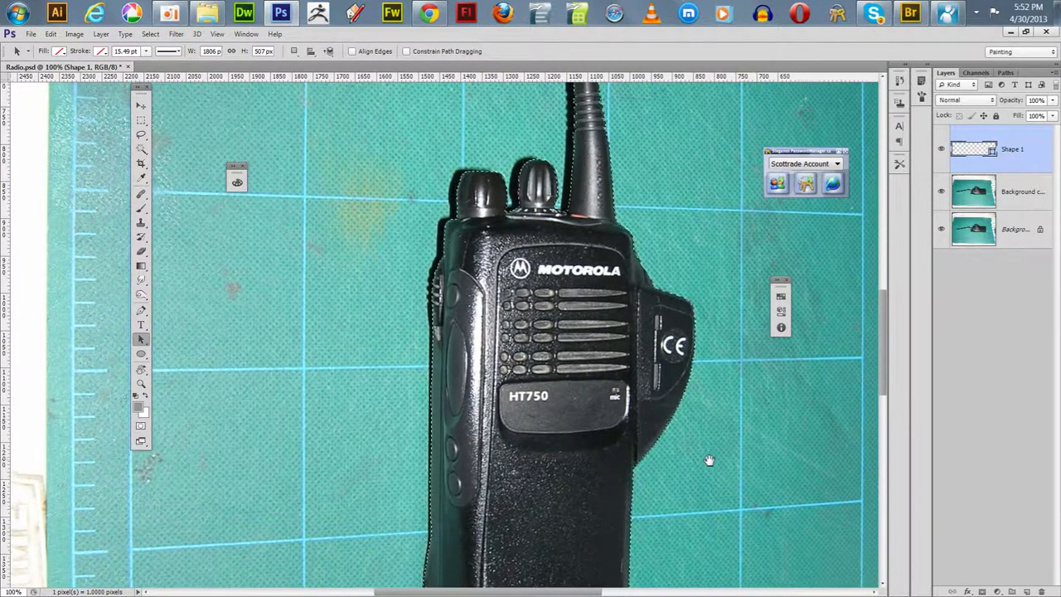
click(980, 204)
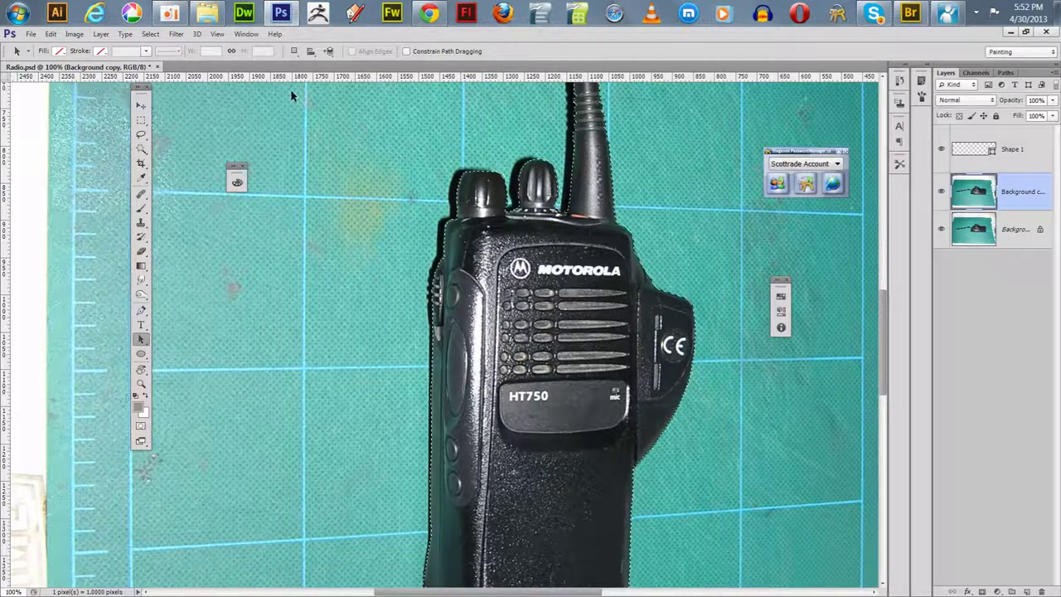
click(176, 34)
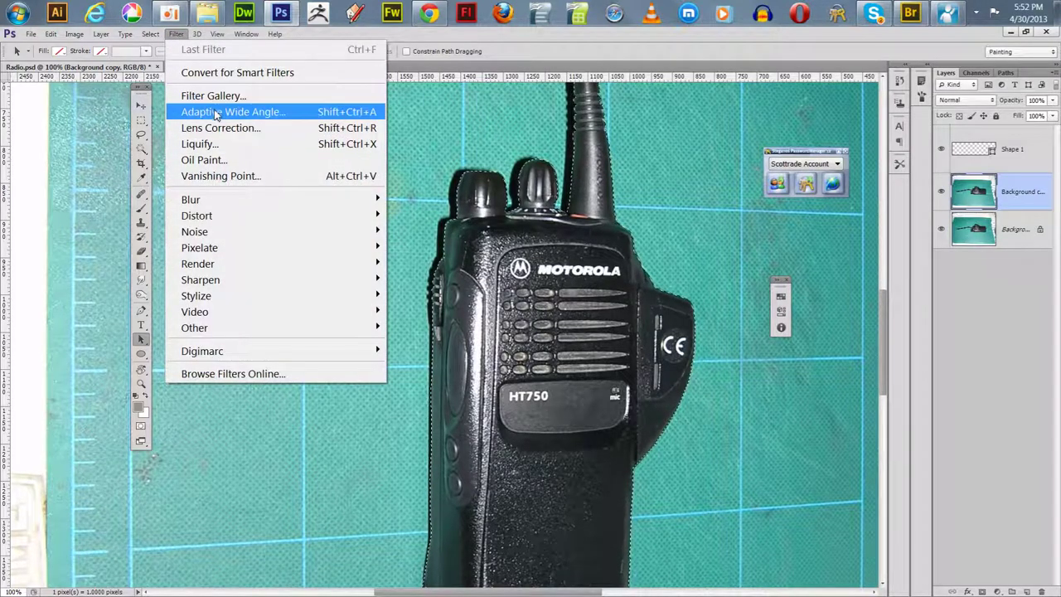
mouse_move(224, 200)
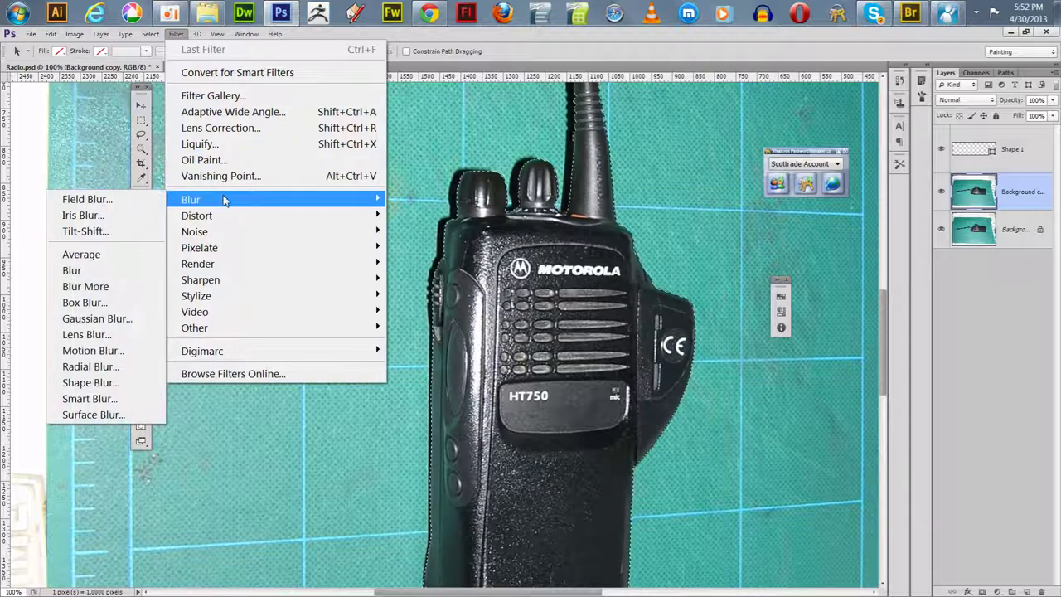
Inspect the radio selection in Refine Edge using the Black & White and Marching Ants view modes, then cancel.
click(150, 34)
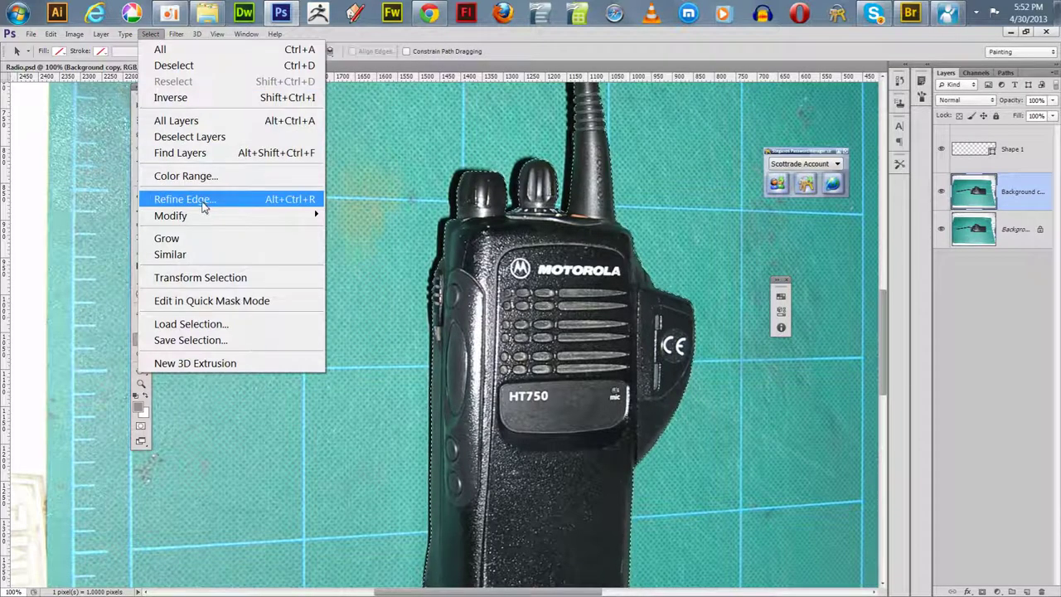
click(202, 202)
drag(713, 231, 768, 231)
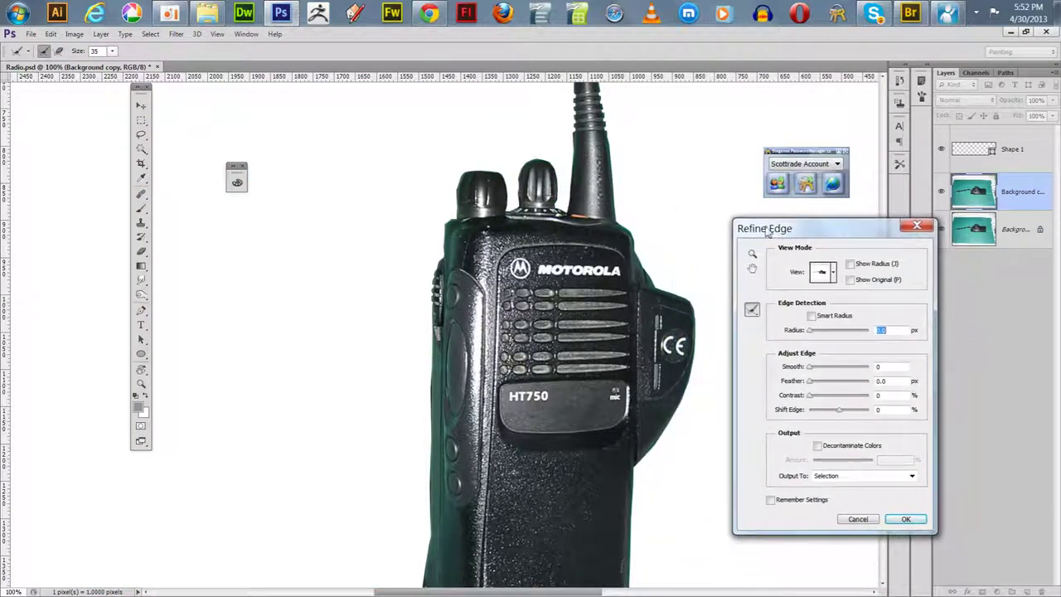
click(834, 273)
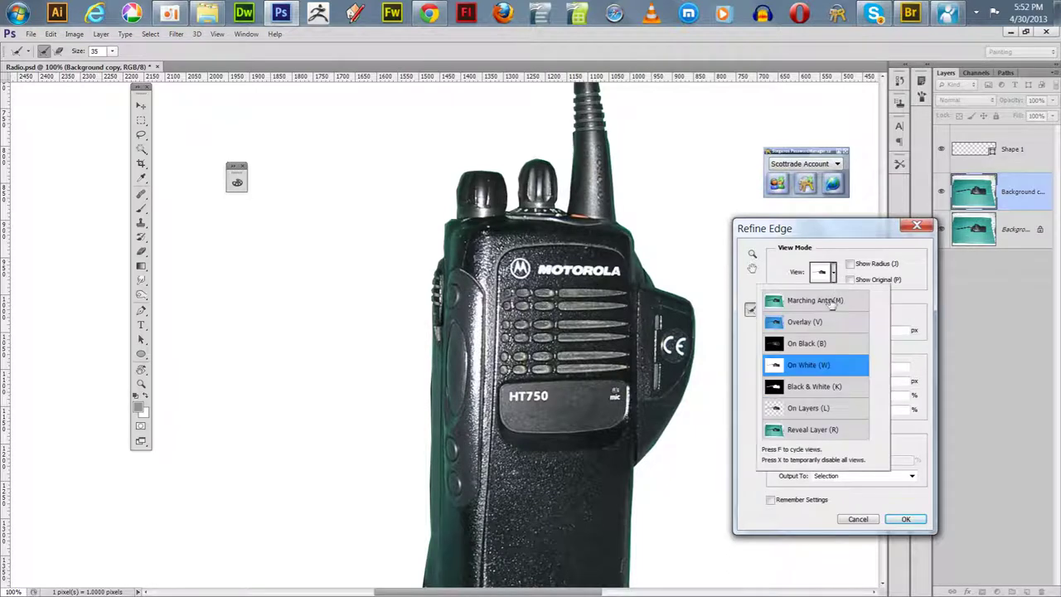
click(802, 388)
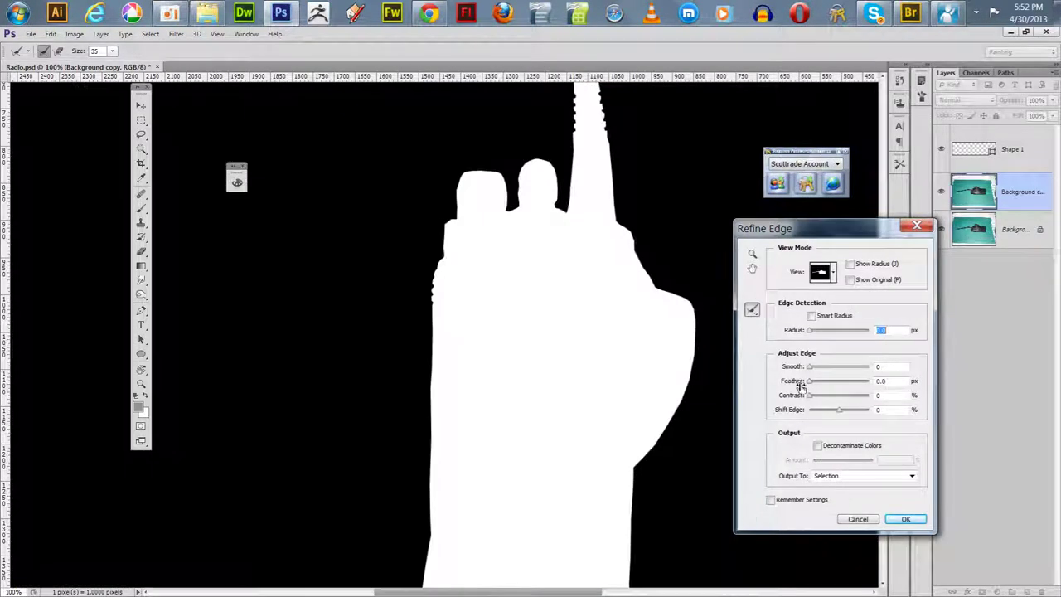
click(833, 274)
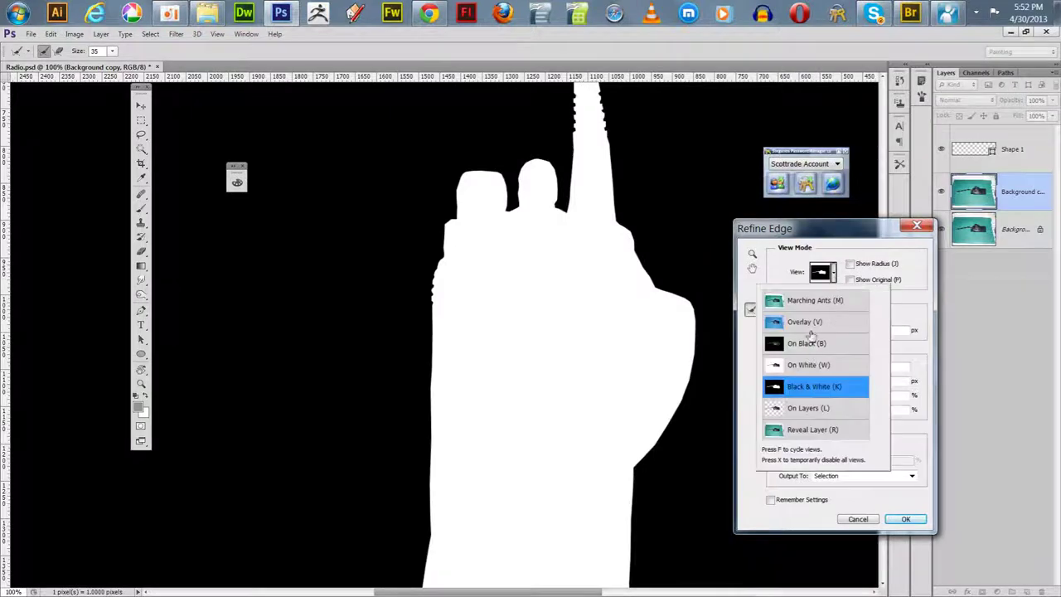
click(815, 302)
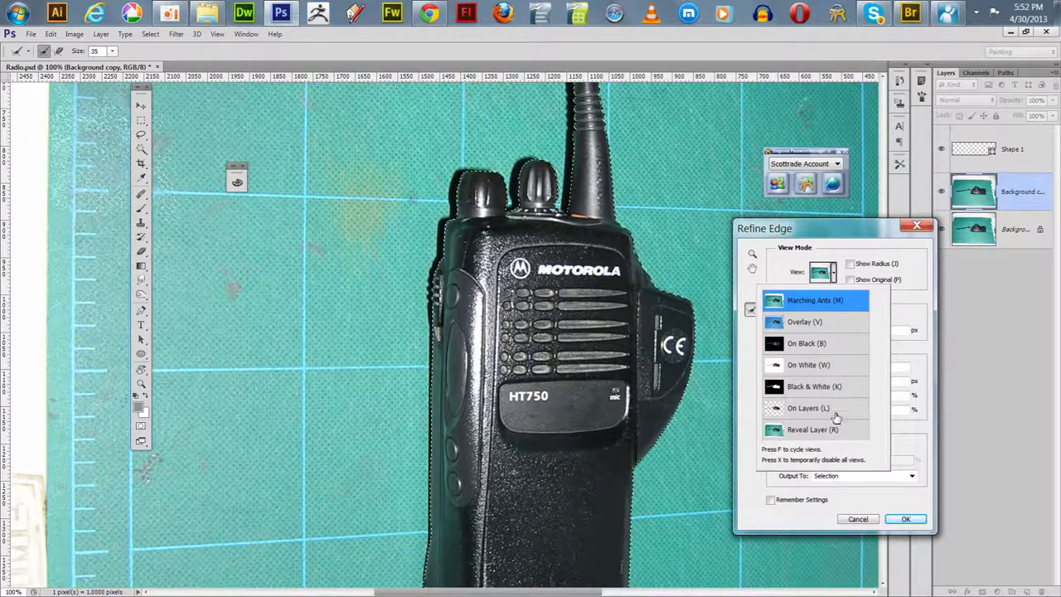
click(860, 518)
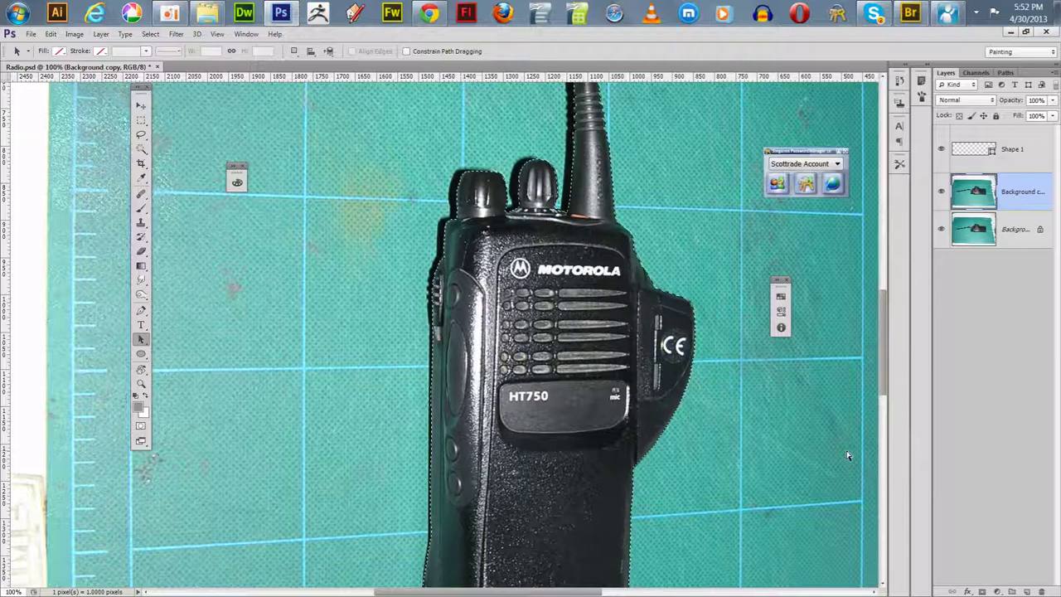
Zoom out to 33.3% to show the whole radio and reset the canvas view rotation.
key(ctrl+minus)
key(ctrl+minus)
key(ctrl+minus)
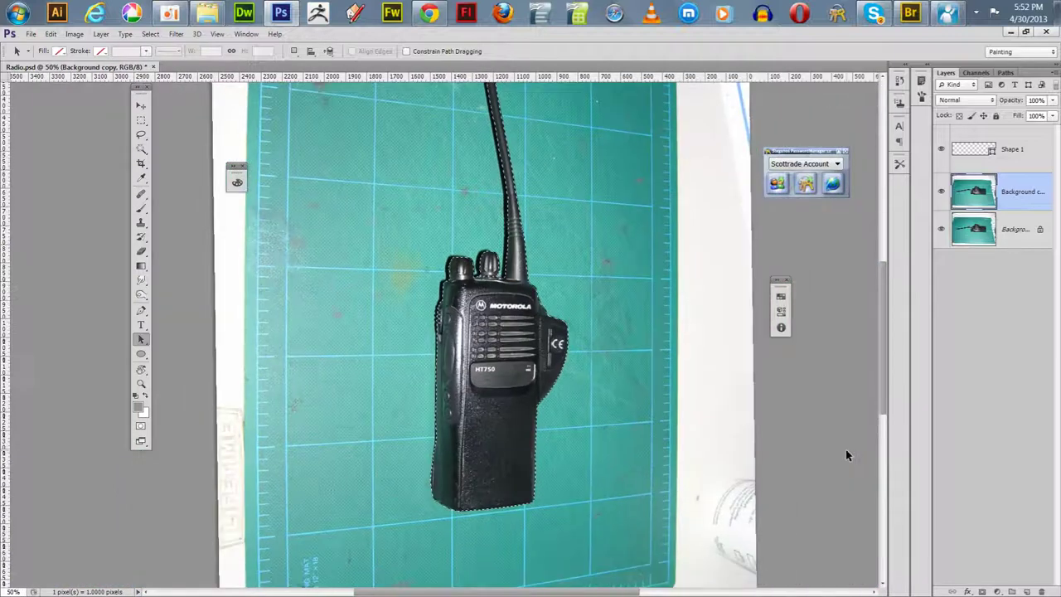
drag(365, 228, 354, 284)
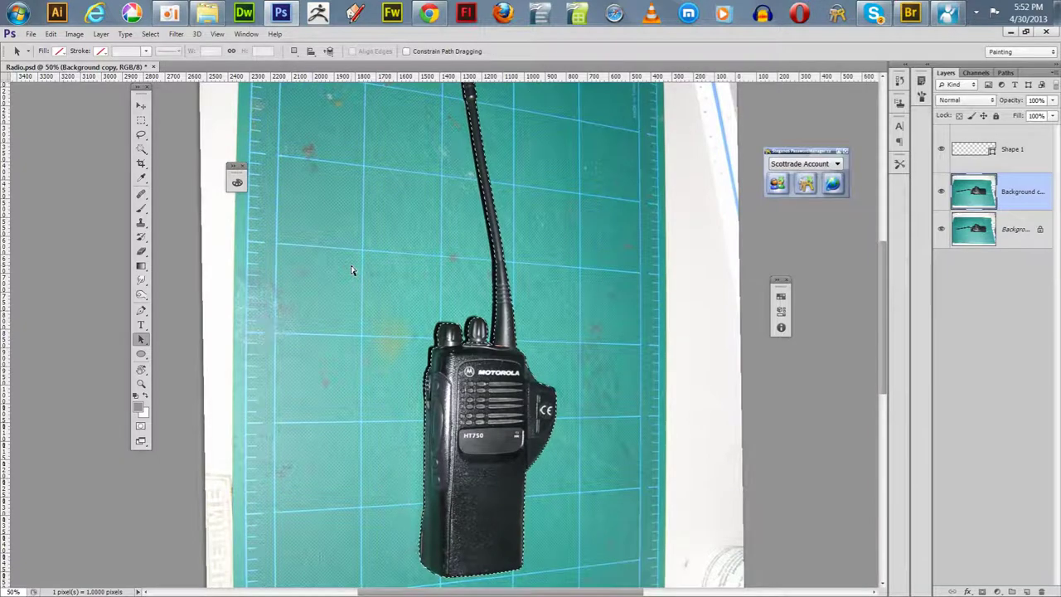
key(ctrl+minus)
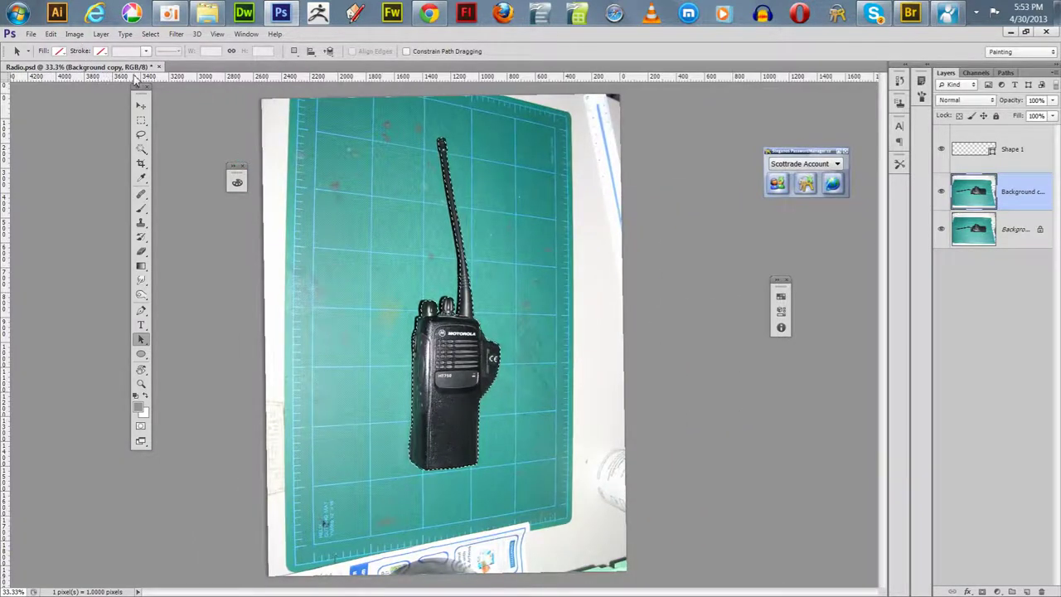
key(r)
click(150, 51)
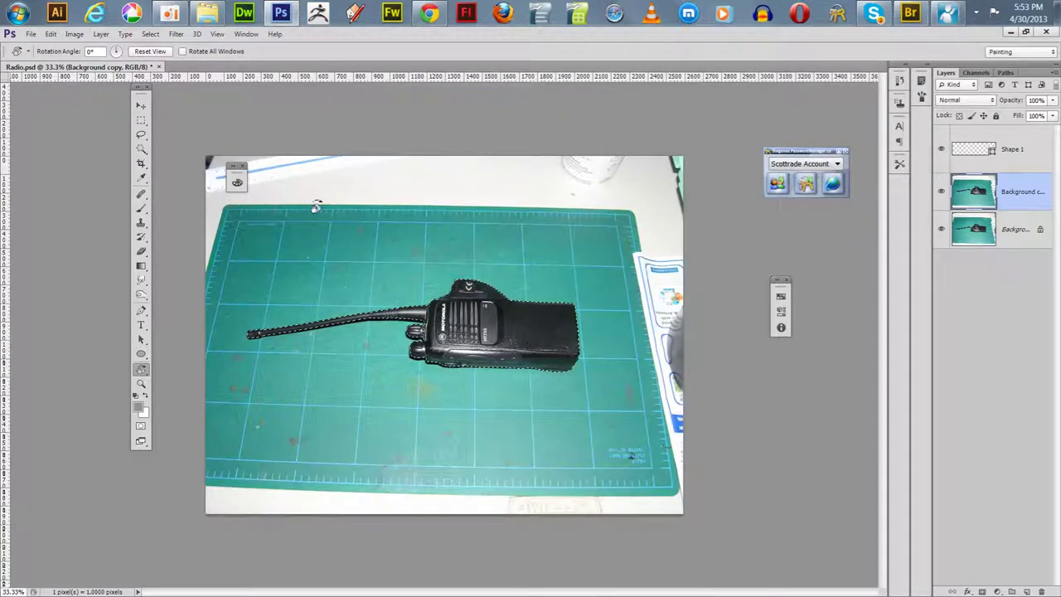
Preview the radio selection in Refine Edge with the On Layers, On Black and On White view modes.
click(150, 34)
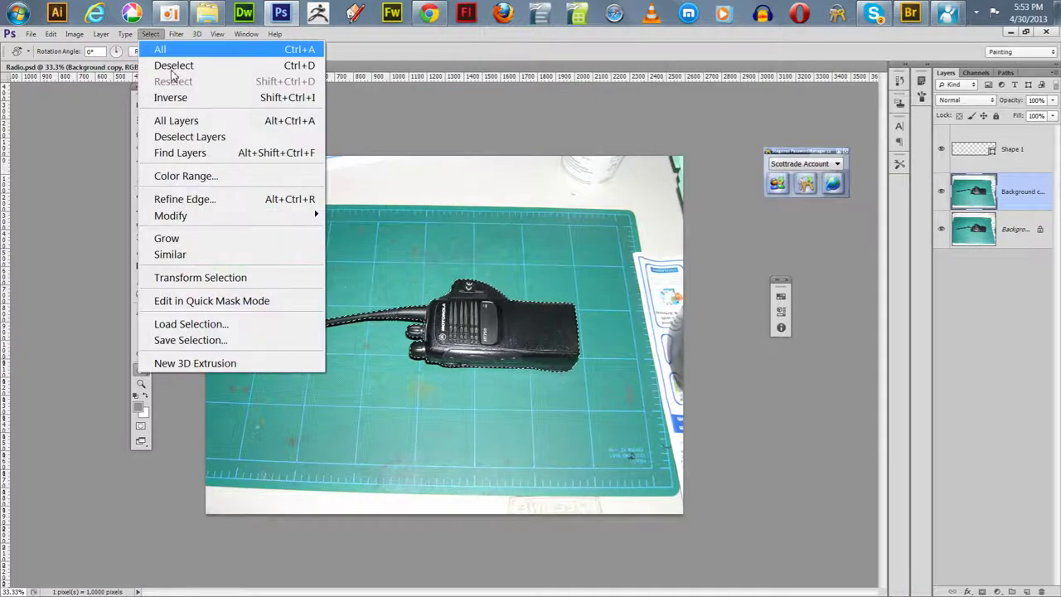
click(208, 201)
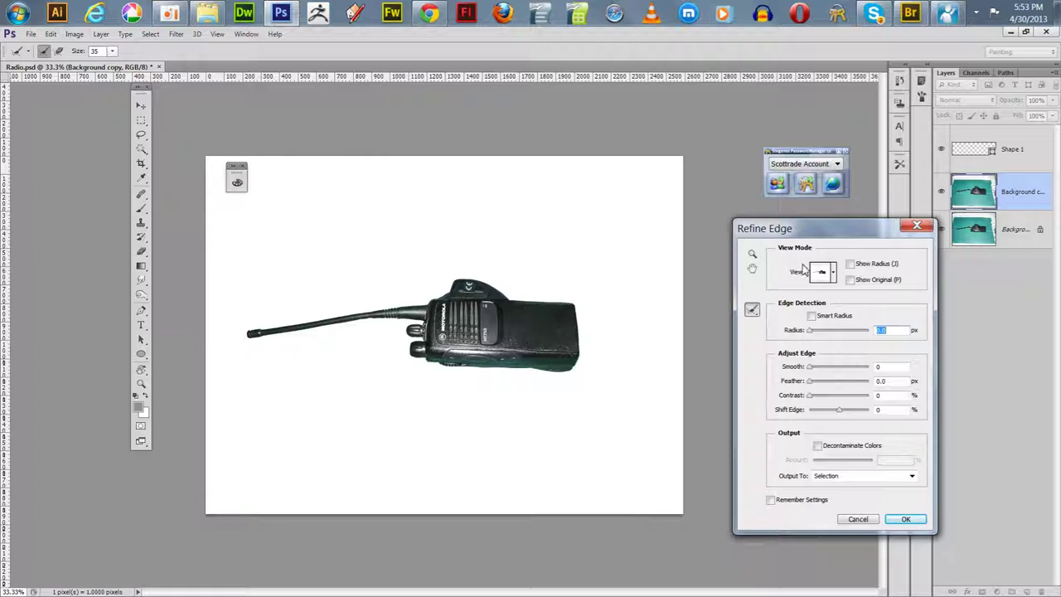
click(834, 276)
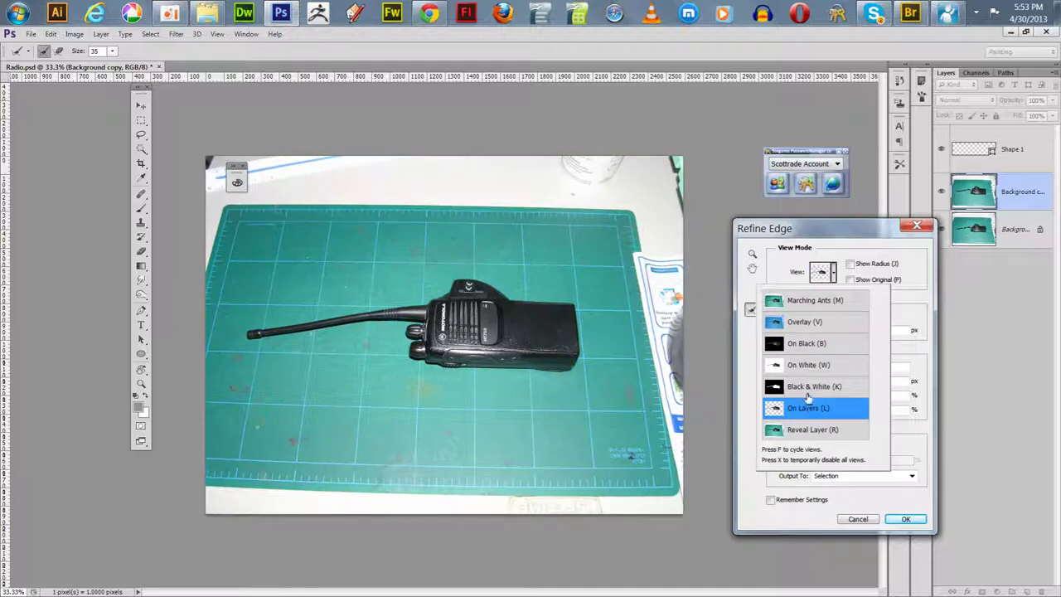
click(794, 283)
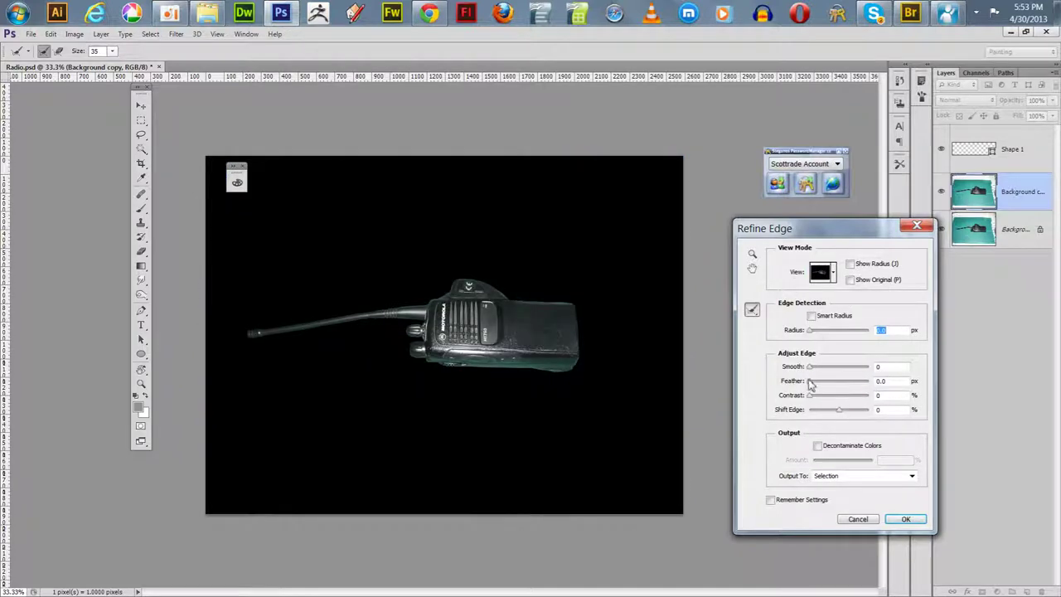
click(820, 273)
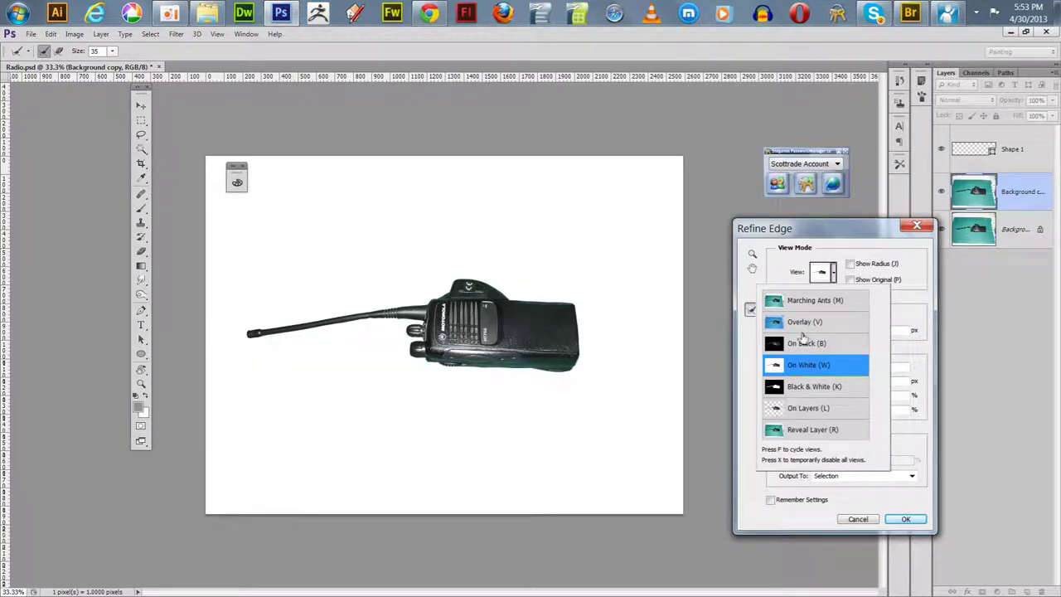
click(779, 280)
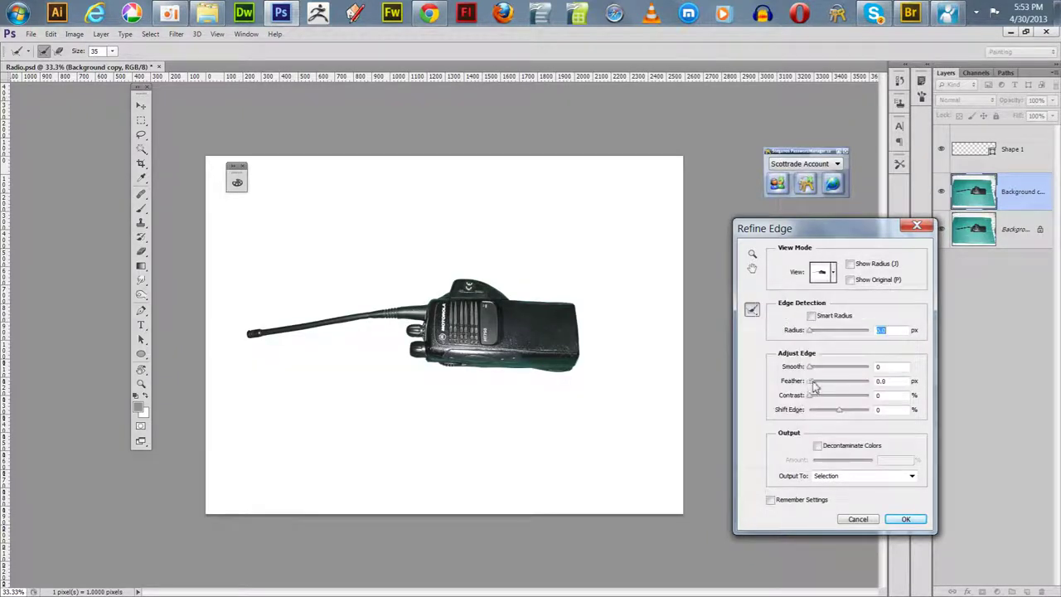
Feather the radio selection slightly, check its edge in the Black & White view and accept the refinement.
click(803, 383)
click(820, 273)
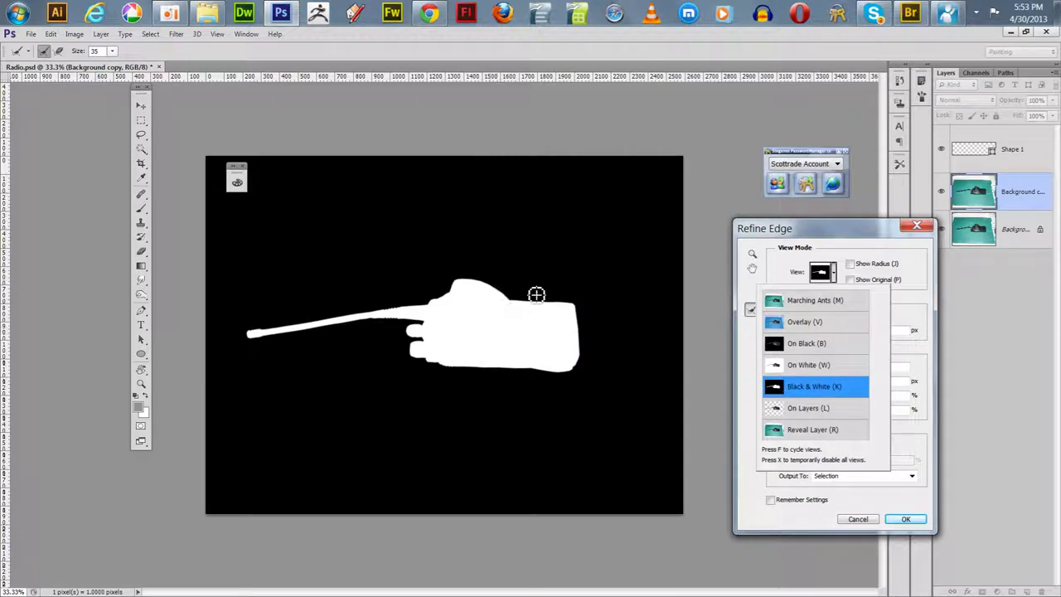
click(781, 240)
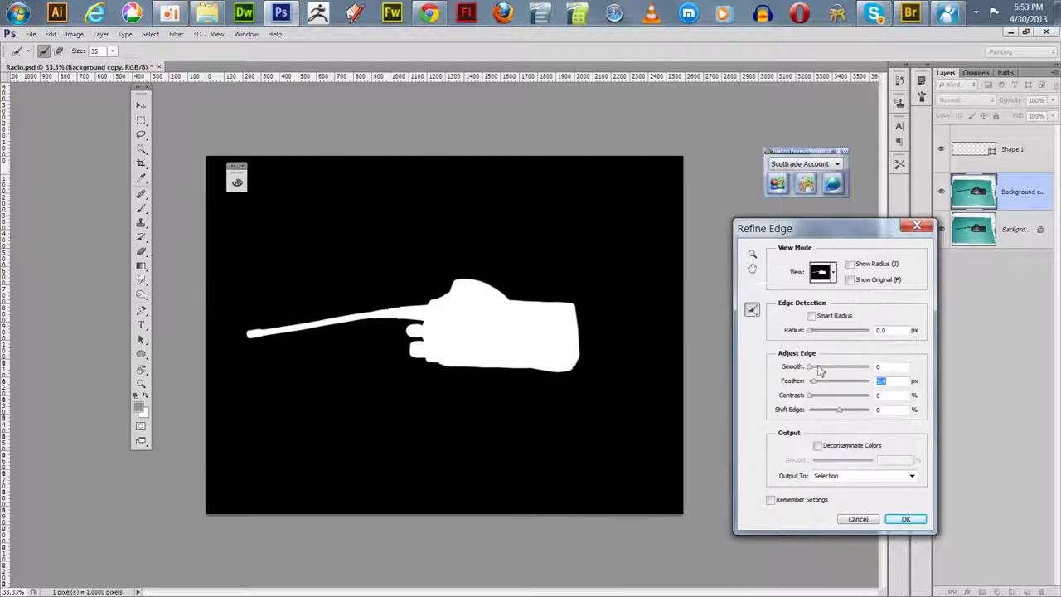
click(906, 518)
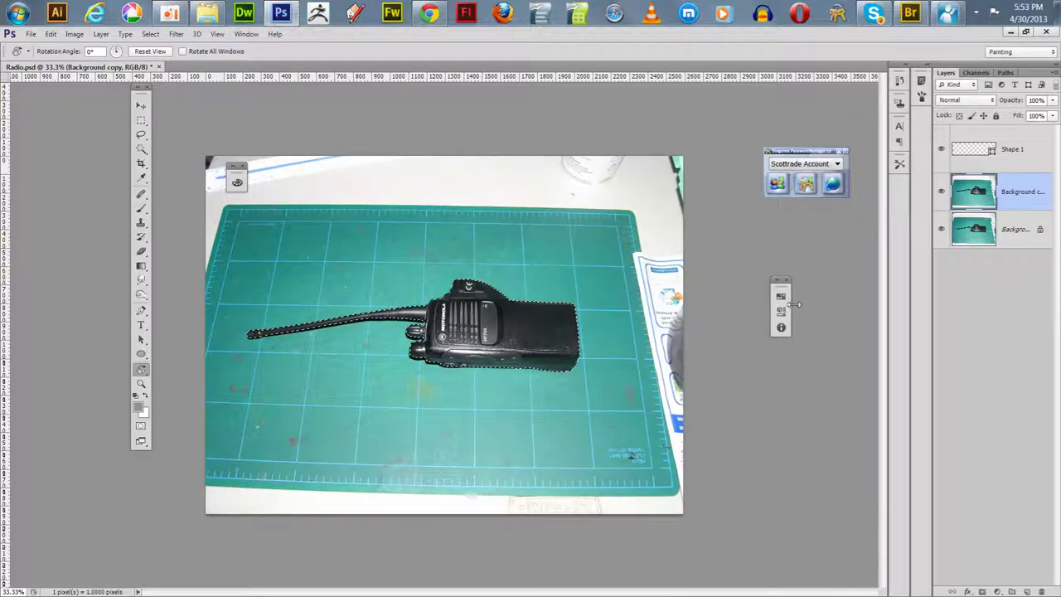
Add a layer mask to the Background copy layer from the refined radio selection.
click(1024, 150)
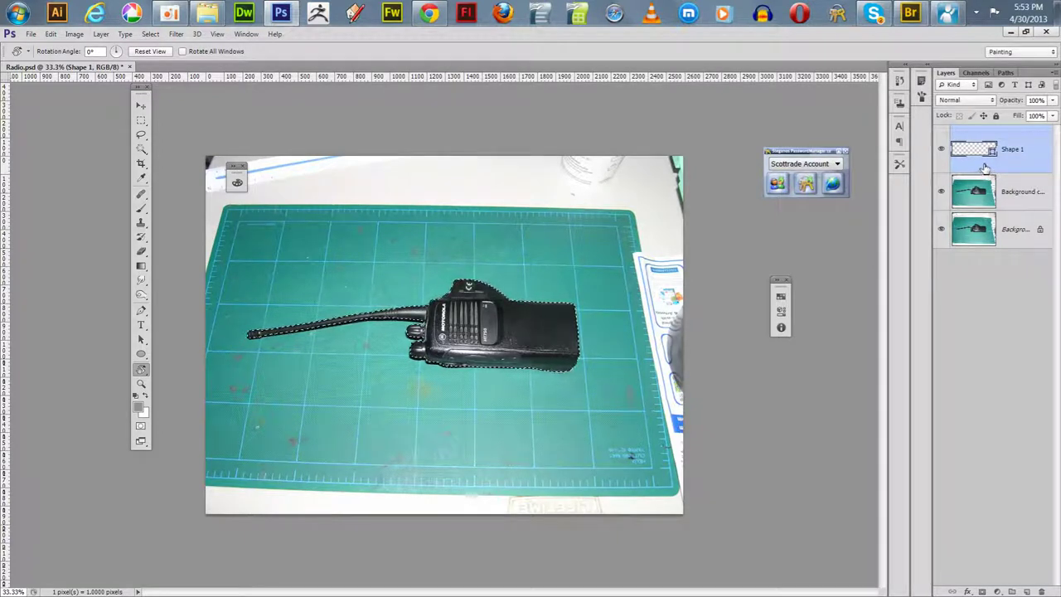
click(1013, 196)
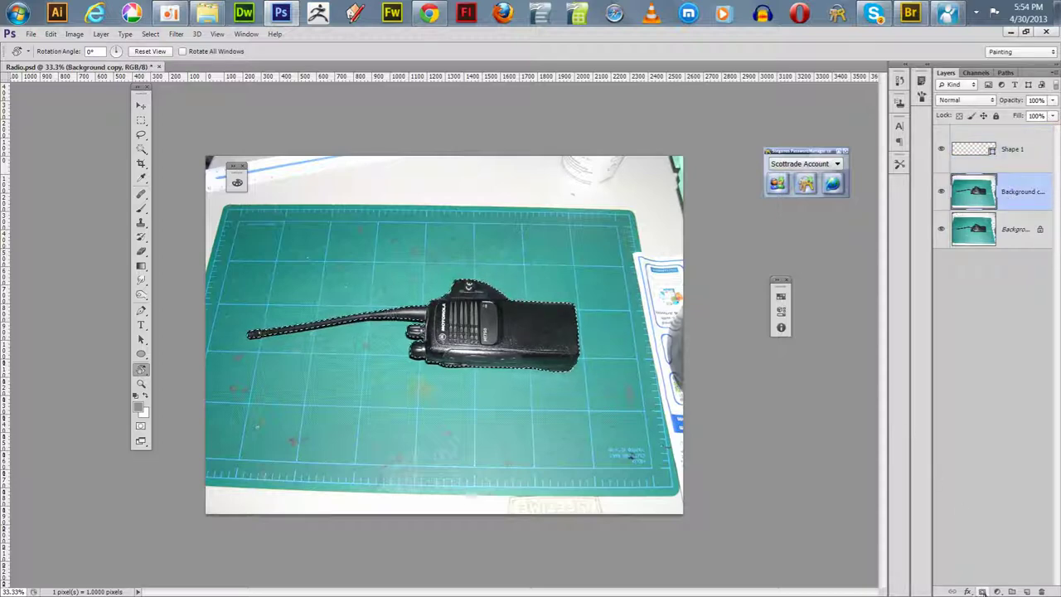
click(982, 591)
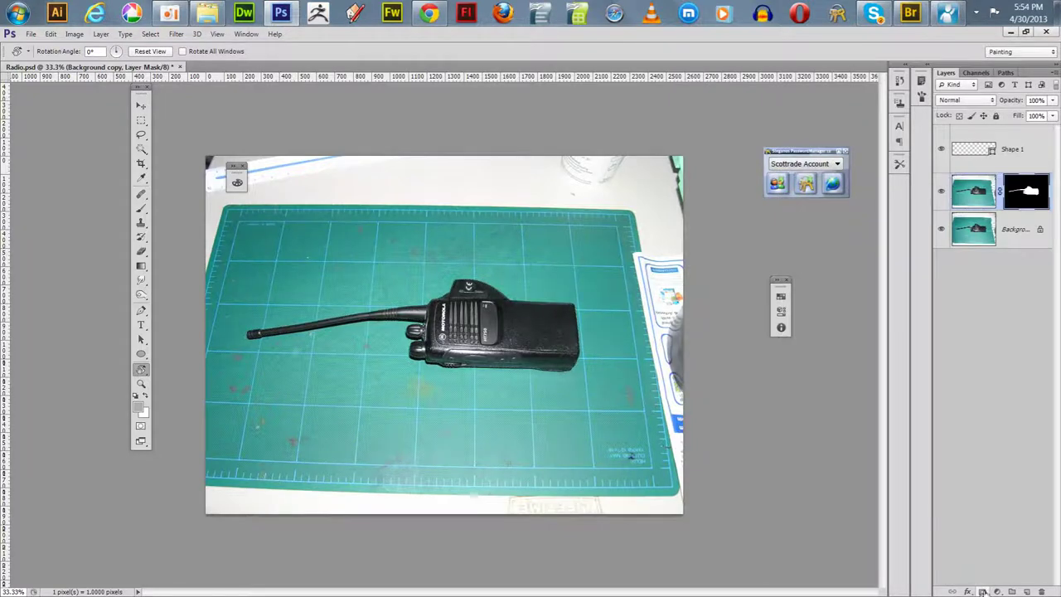
Duplicate the masked Background copy layer and apply the layer mask on the duplicate.
click(977, 200)
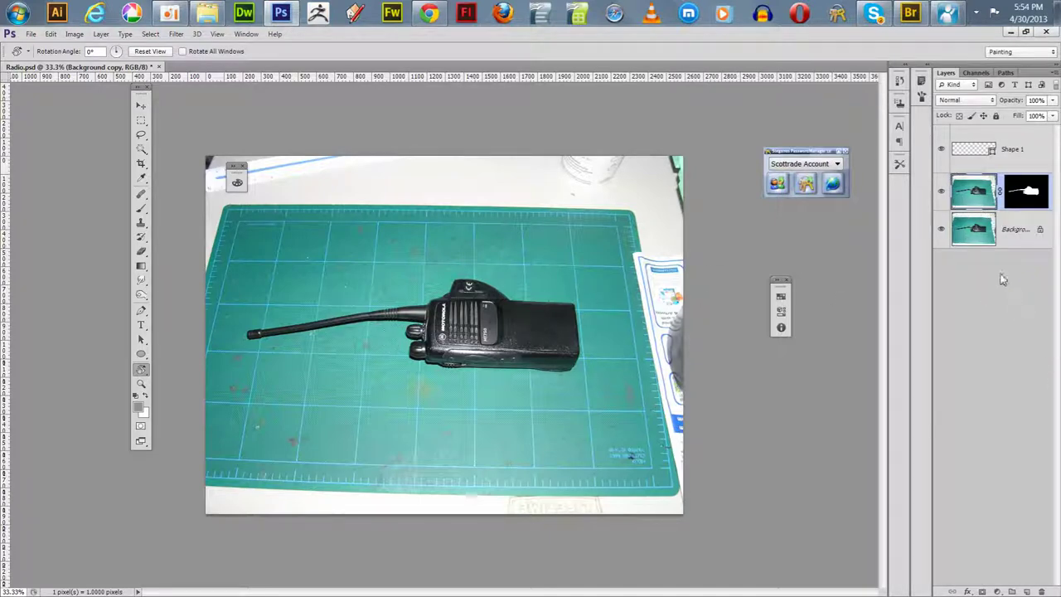
drag(986, 192, 1028, 591)
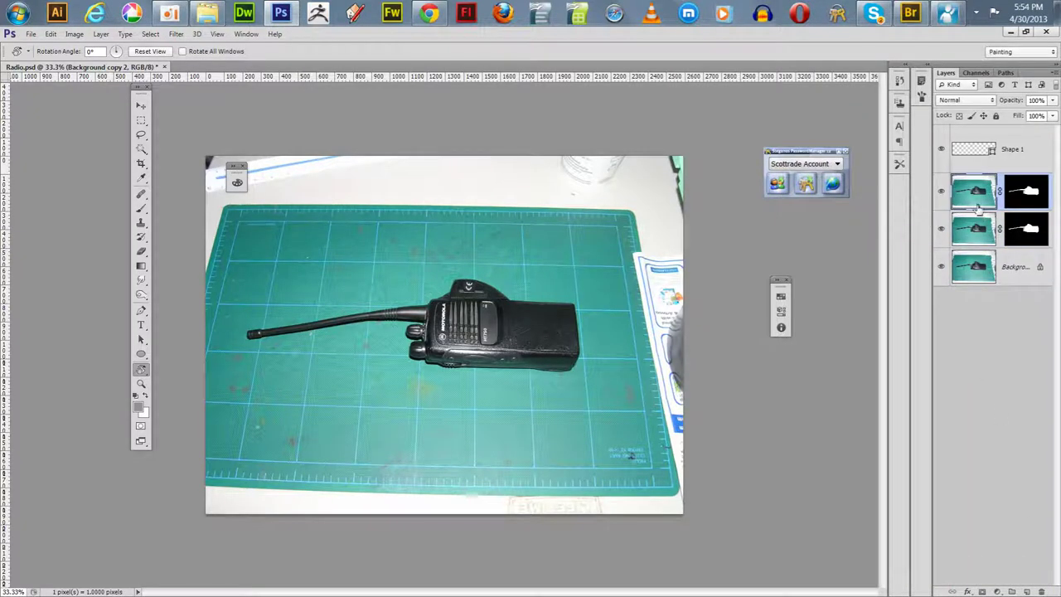
right_click(1025, 190)
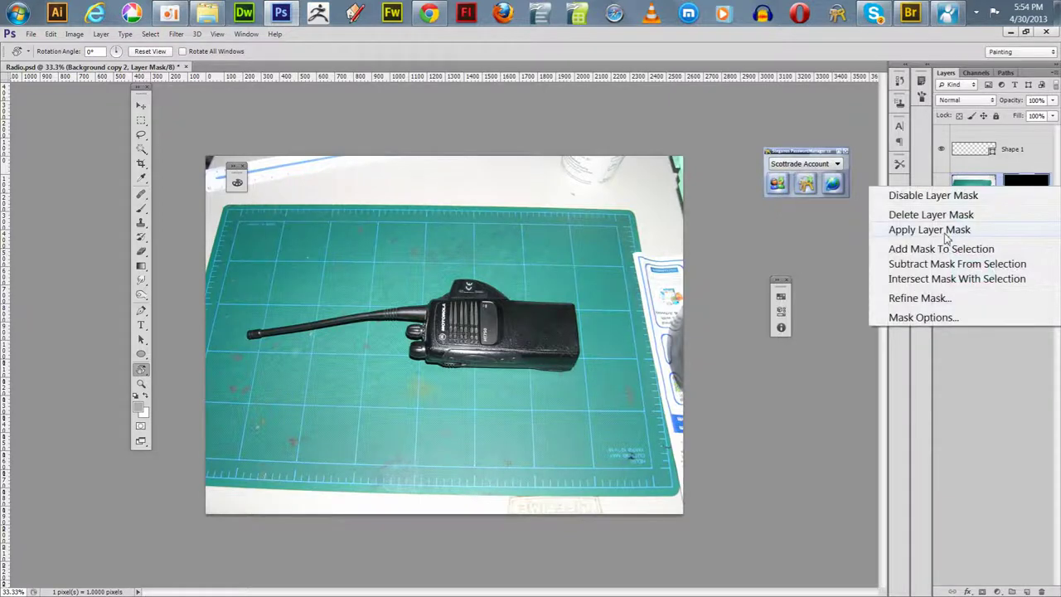
click(948, 230)
Hide the masked Background copy and Background layers, and rotate the canvas view to 90° so the radio stands upright.
click(940, 231)
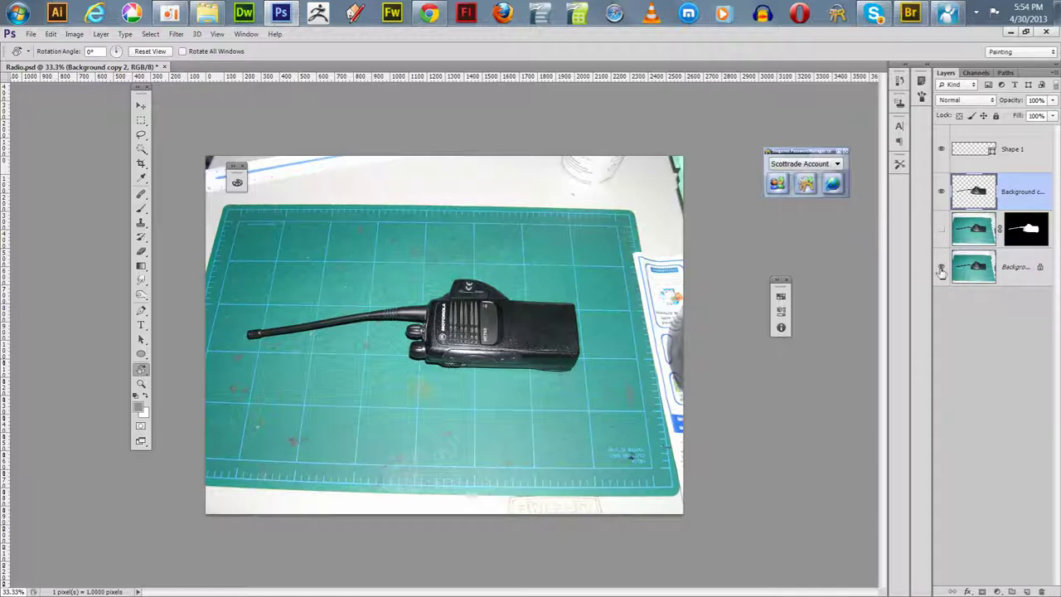
click(942, 269)
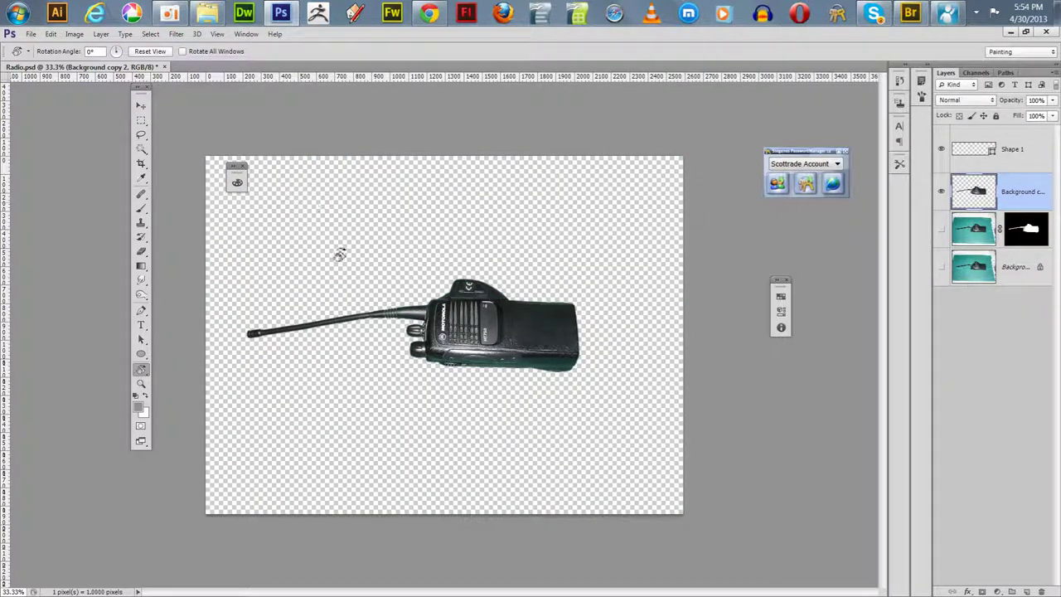
drag(310, 227, 532, 234)
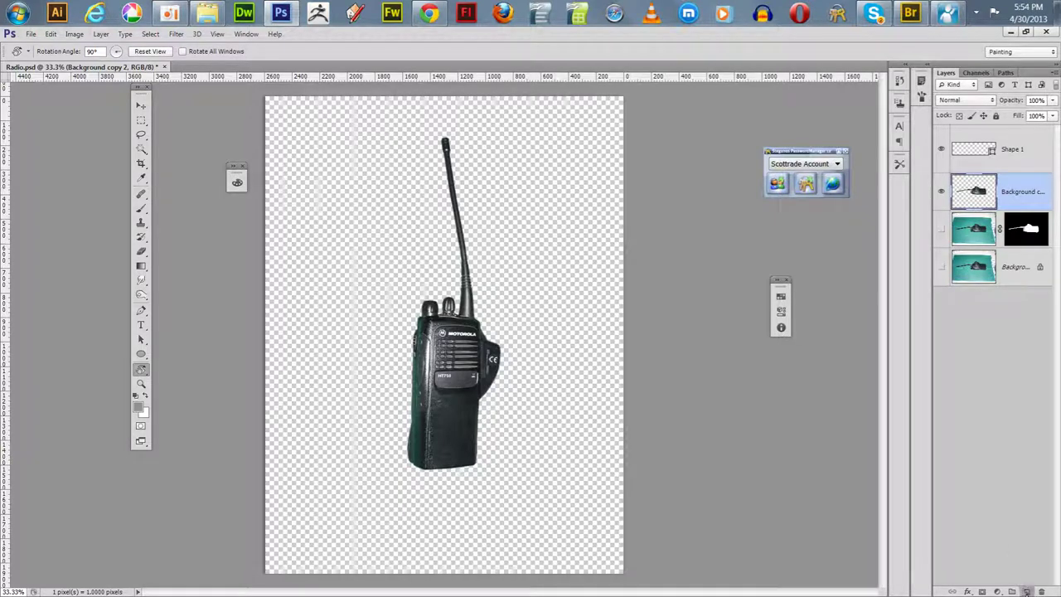
Add a new layer beneath the radio cutout and fill it with the gray foreground color in Normal mode at 100% opacity.
click(1026, 590)
drag(1001, 220, 999, 249)
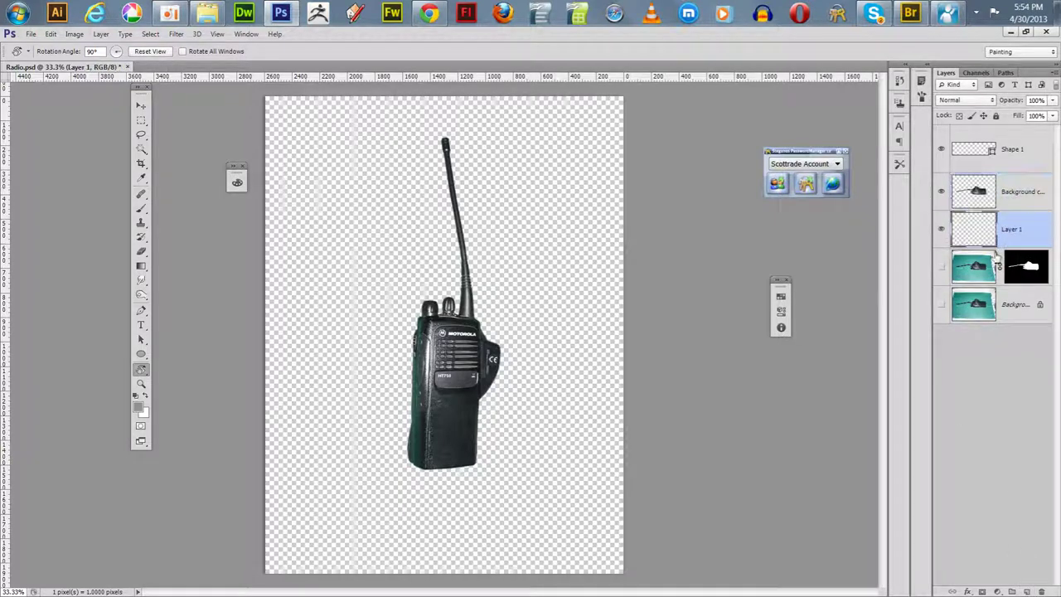
click(50, 34)
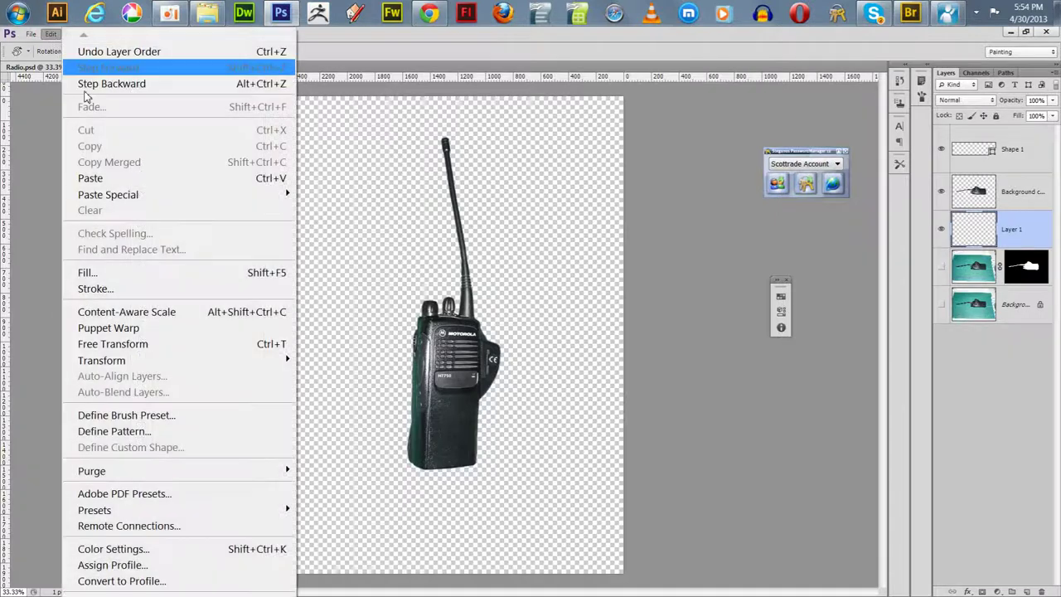
click(141, 272)
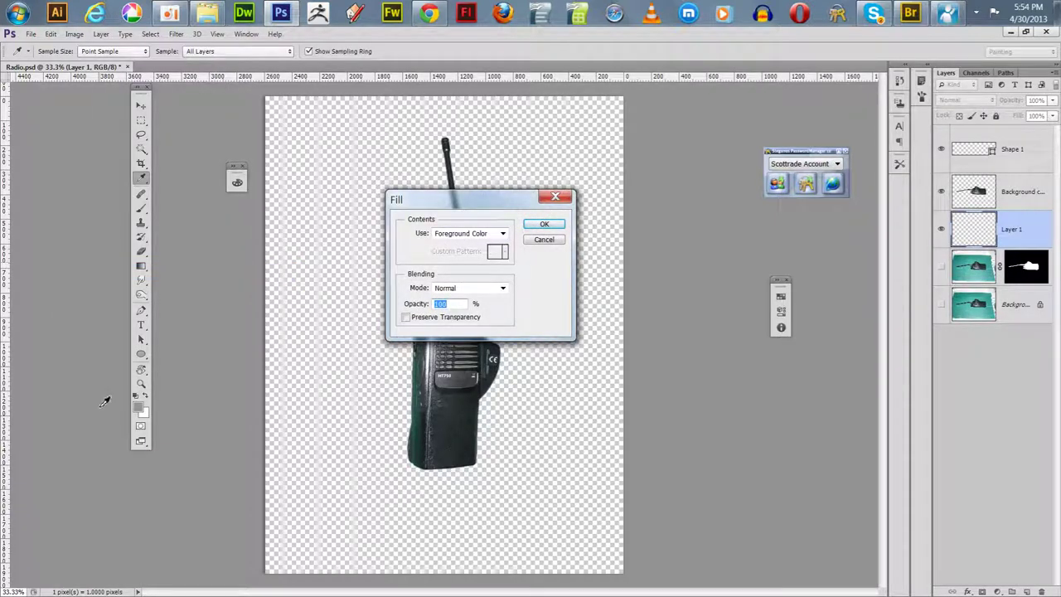
click(543, 225)
key(r)
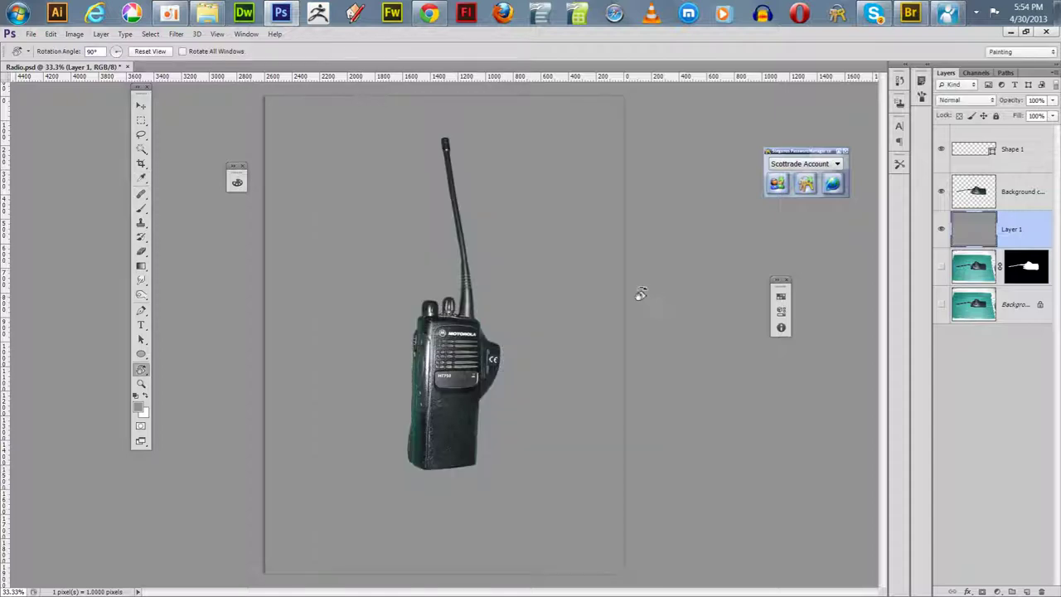